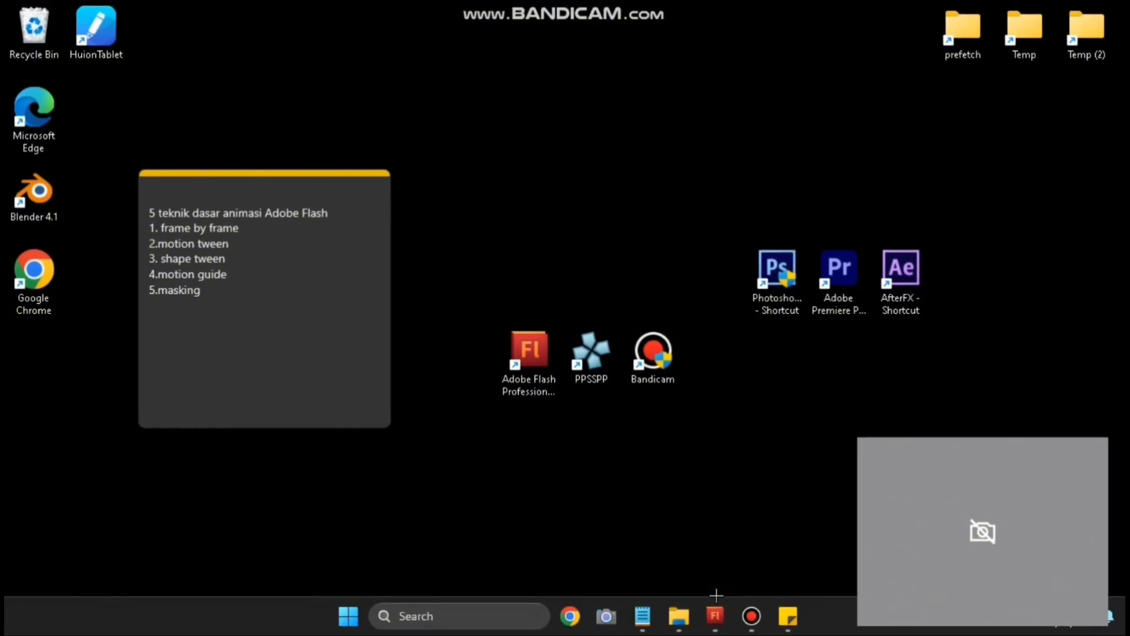
- Switch to Adobe Flash and brush a simple black fish with a dot eye near the stage's left side on frame 1
click(756, 613)
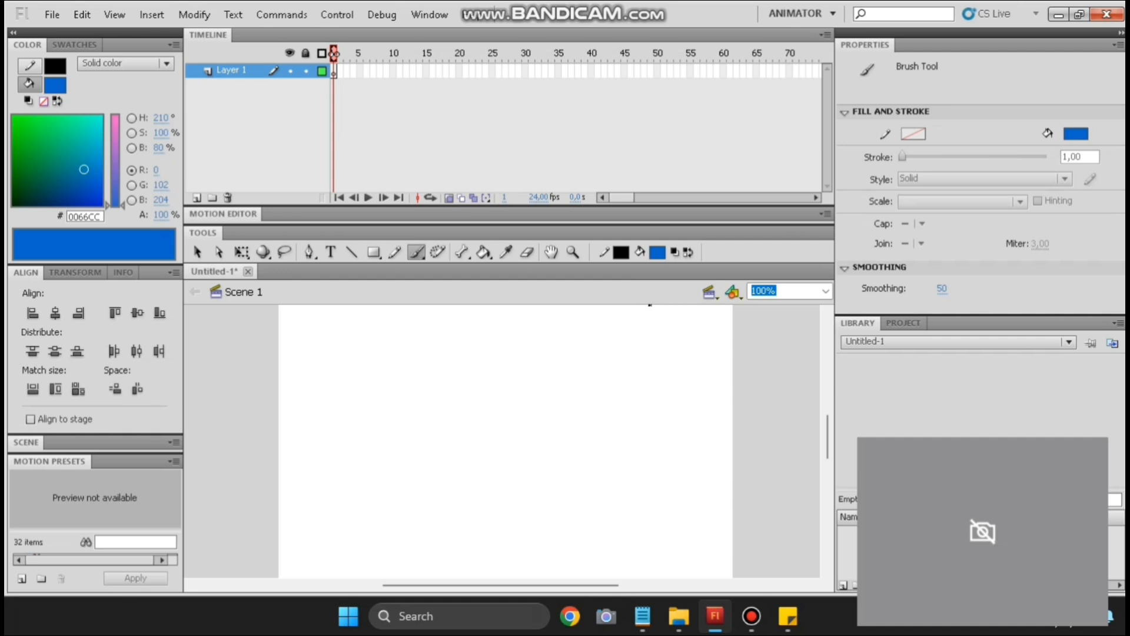
click(477, 416)
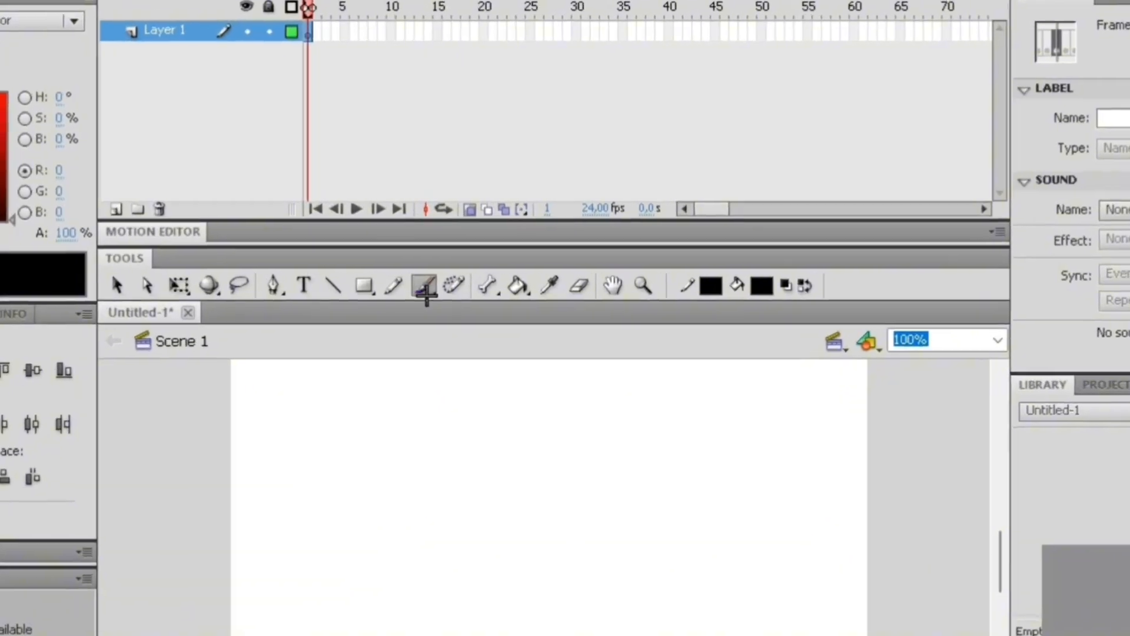
click(418, 257)
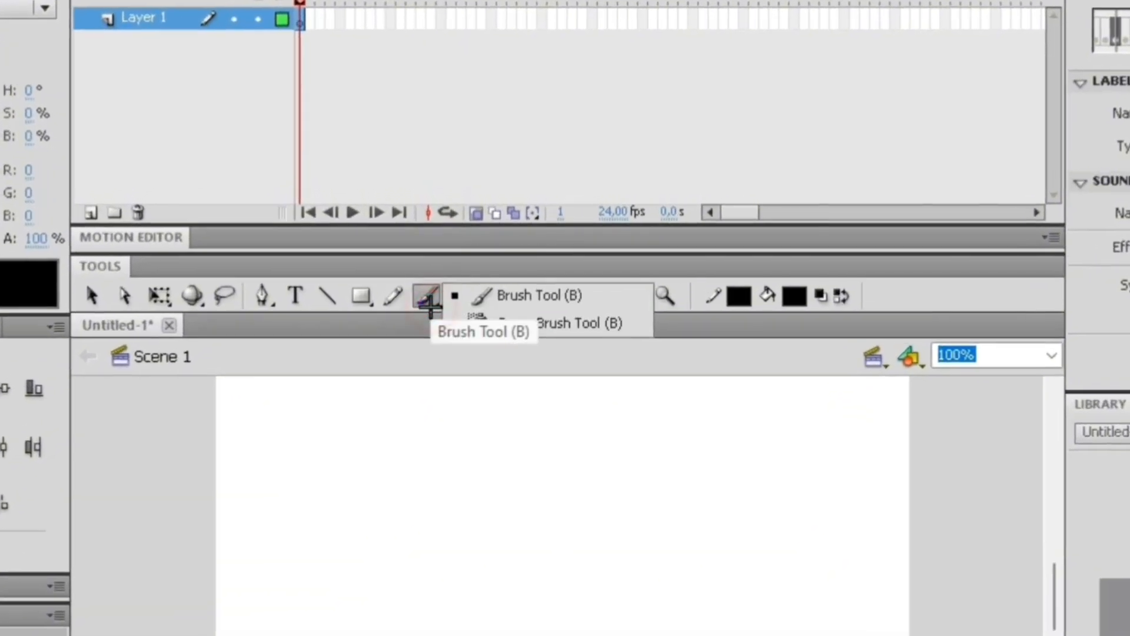
click(431, 306)
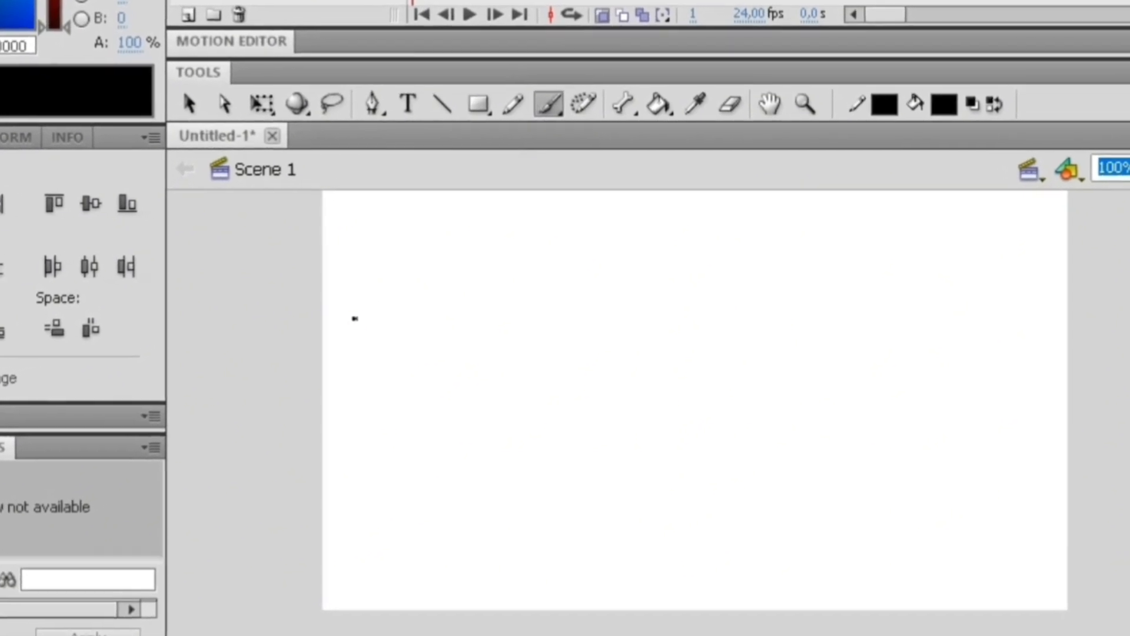
mouse_move(354, 318)
mouse_down()
mouse_move(442, 371)
mouse_move(531, 337)
mouse_move(488, 300)
mouse_move(403, 327)
mouse_up()
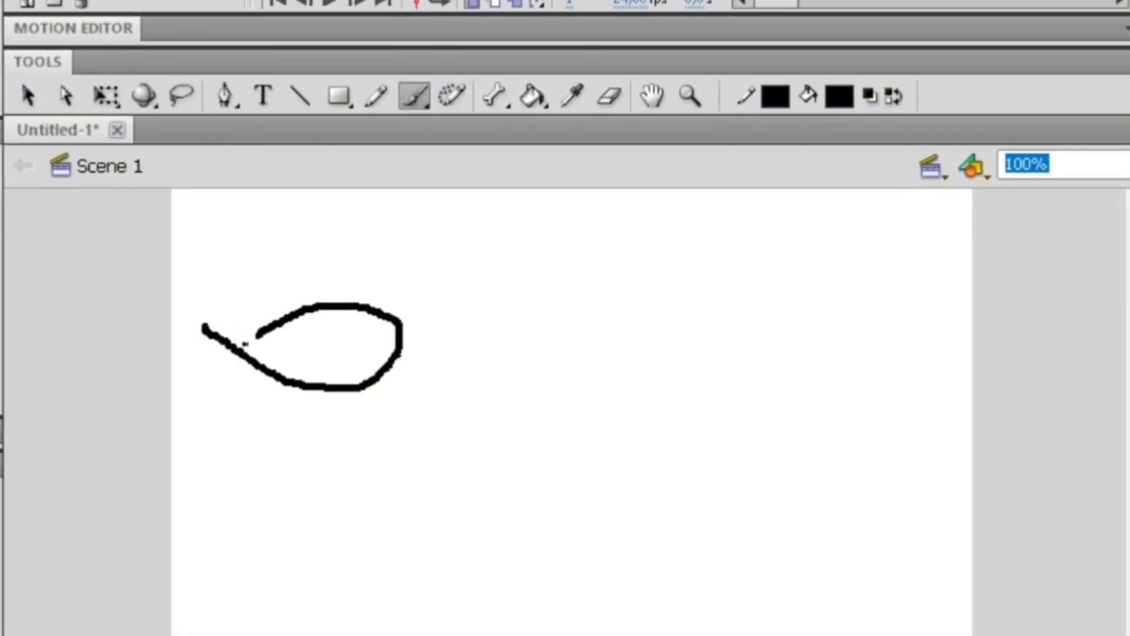
drag(245, 343, 191, 385)
click(345, 331)
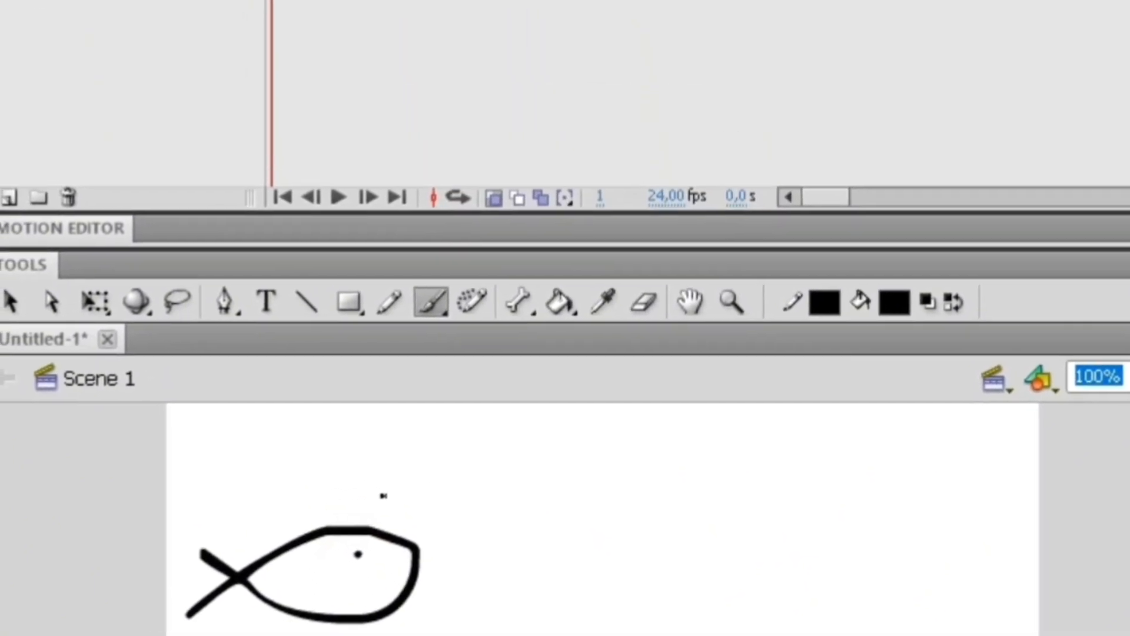
- Turn on onion skinning, then add a keyframe at frame 2 and clear its copied fish
click(494, 197)
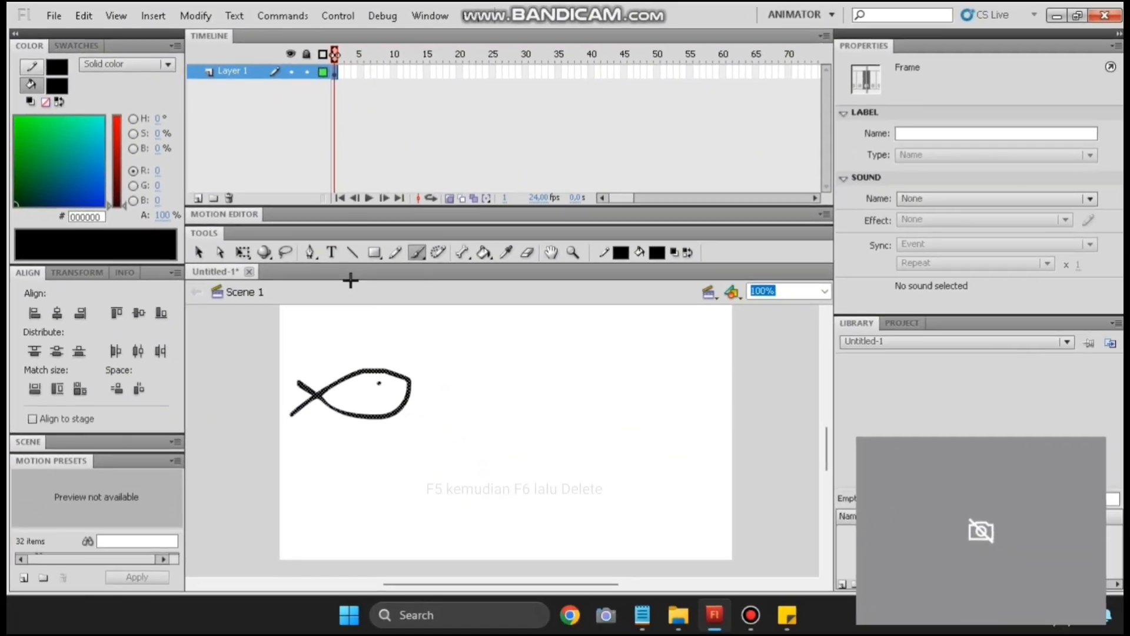
key(F6)
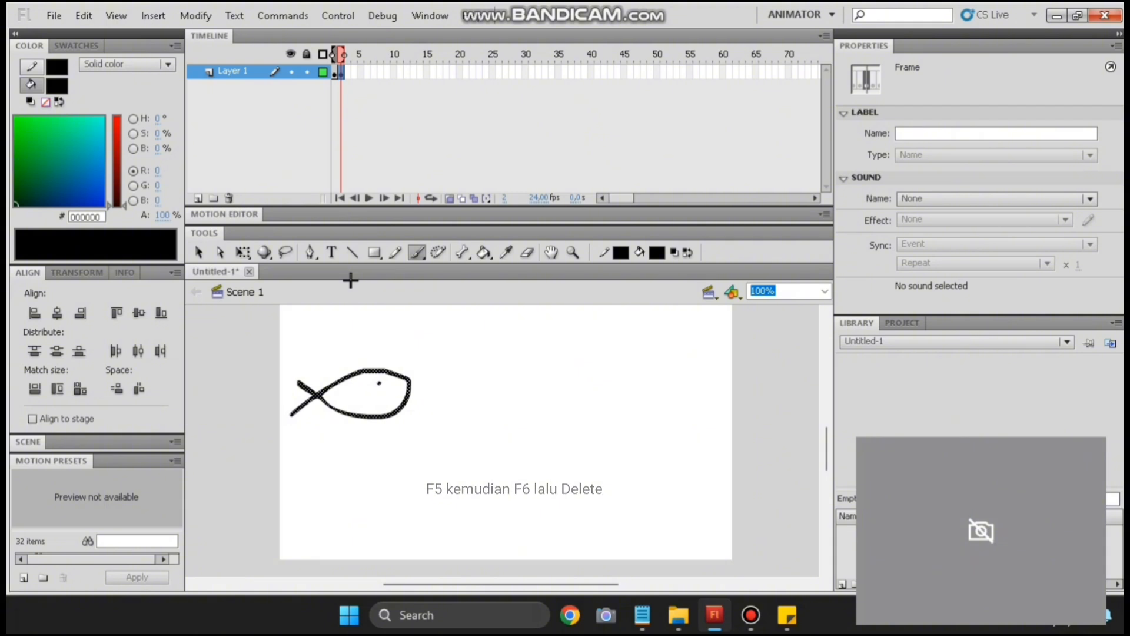
key(Delete)
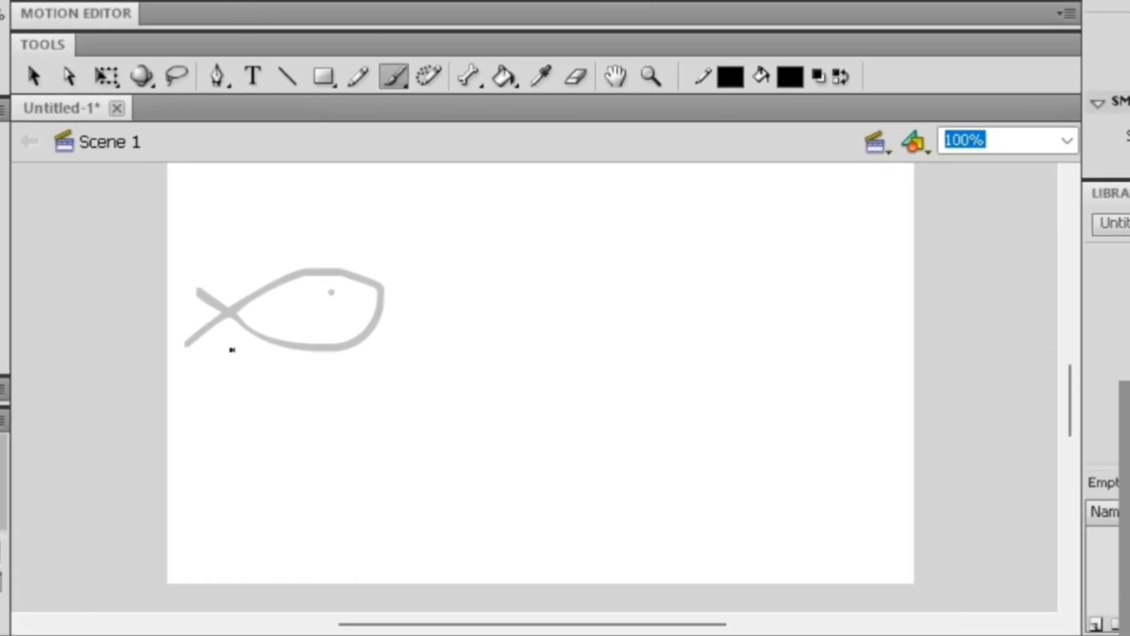
- Brush a second fish with a dot eye on frame 2, shifted slightly to the right of the onion-skinned one
mouse_move(232, 349)
mouse_down()
mouse_move(271, 307)
mouse_move(371, 265)
mouse_up()
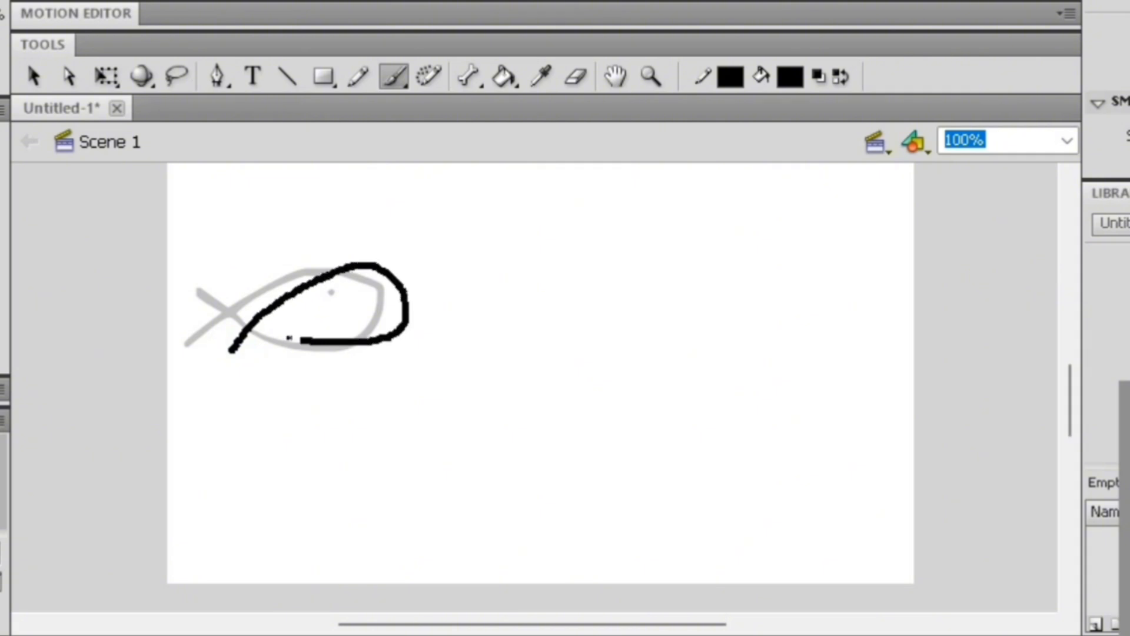
drag(232, 312, 222, 306)
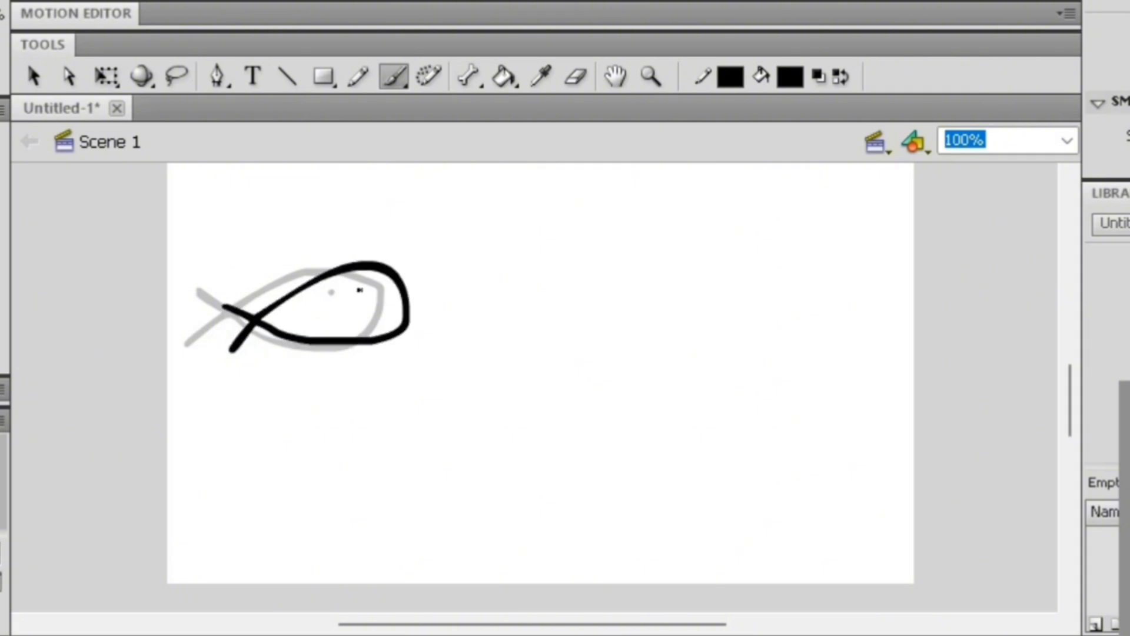
click(360, 290)
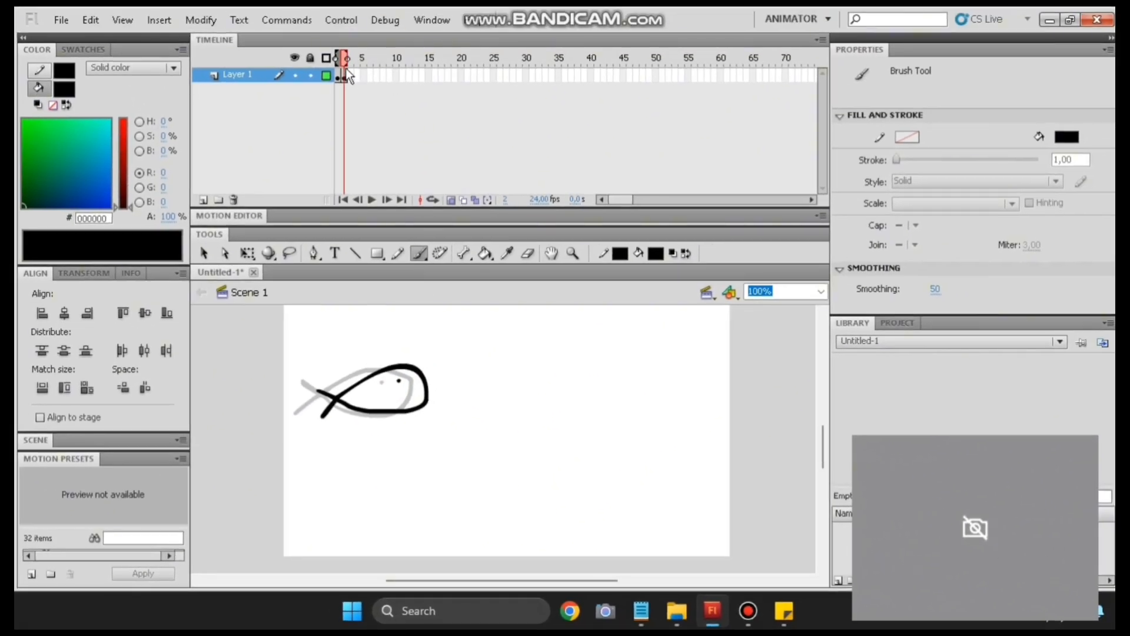
- Add a keyframe at frame 3 and clear the fish copied onto it
click(345, 75)
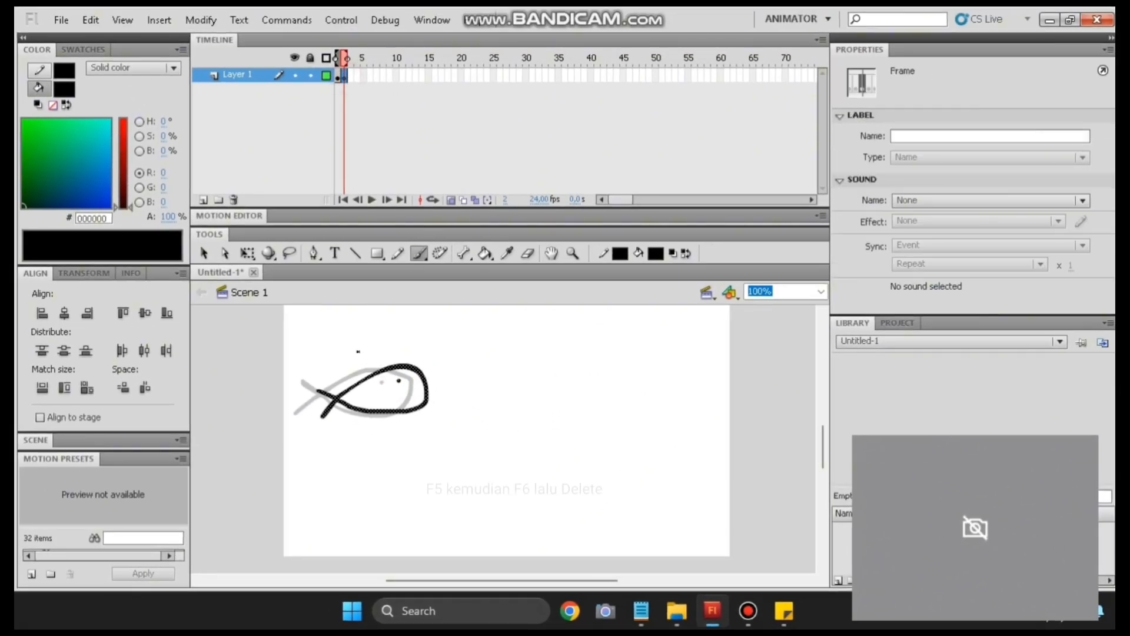
key(F5)
key(F6)
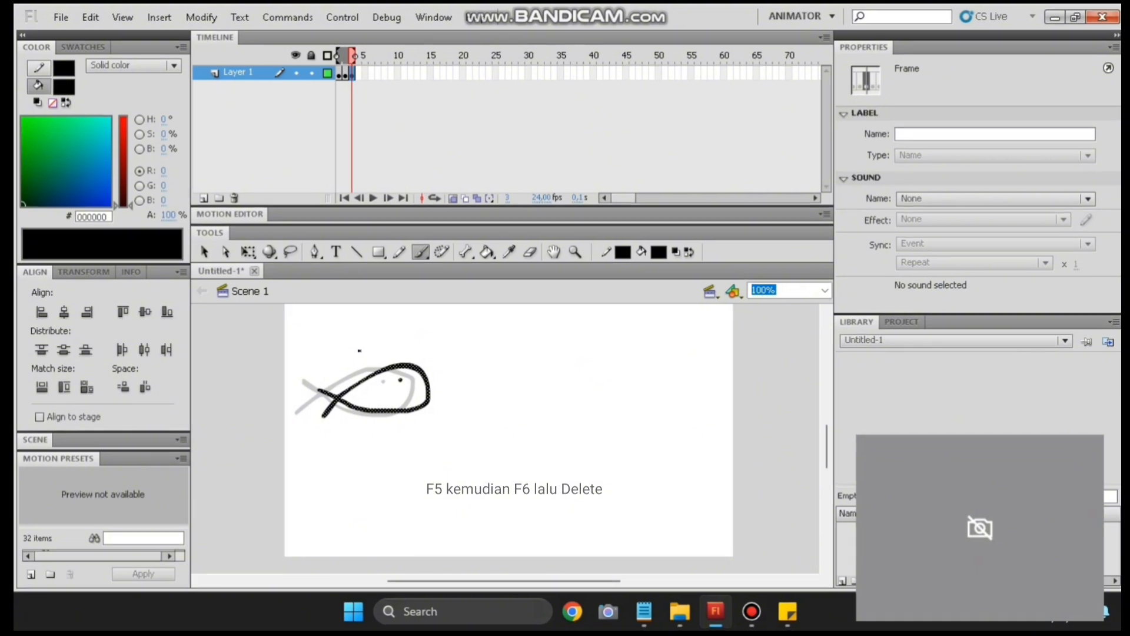
key(Delete)
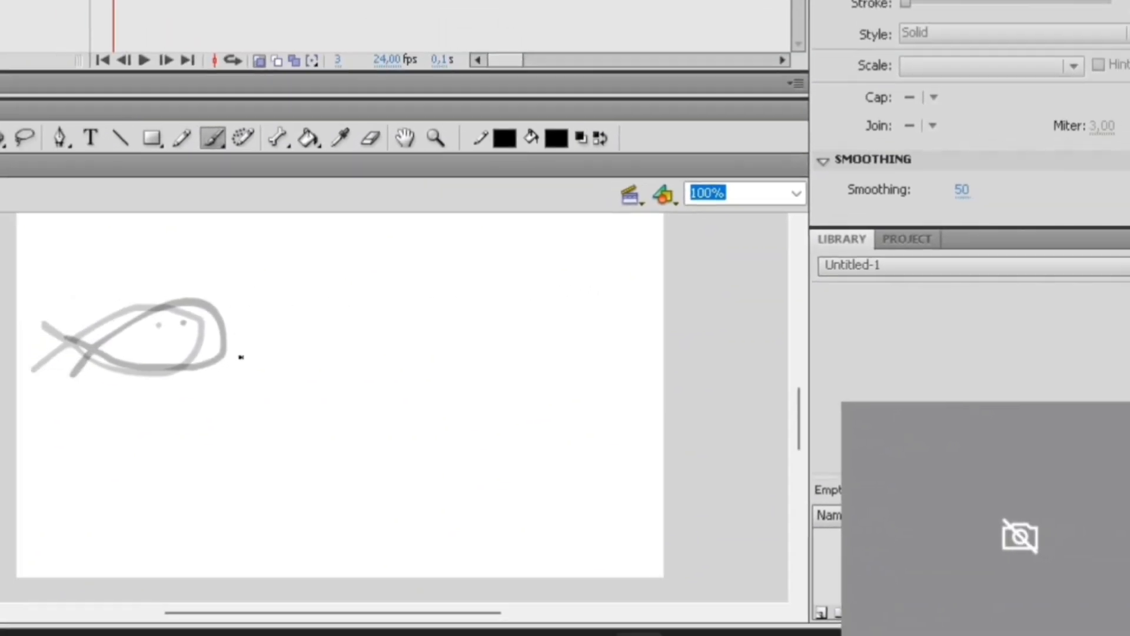
- Brush a fish with two dot eyes on frame 3, a little farther right than the previous one
key(F6)
key(ctrl+z)
click(430, 379)
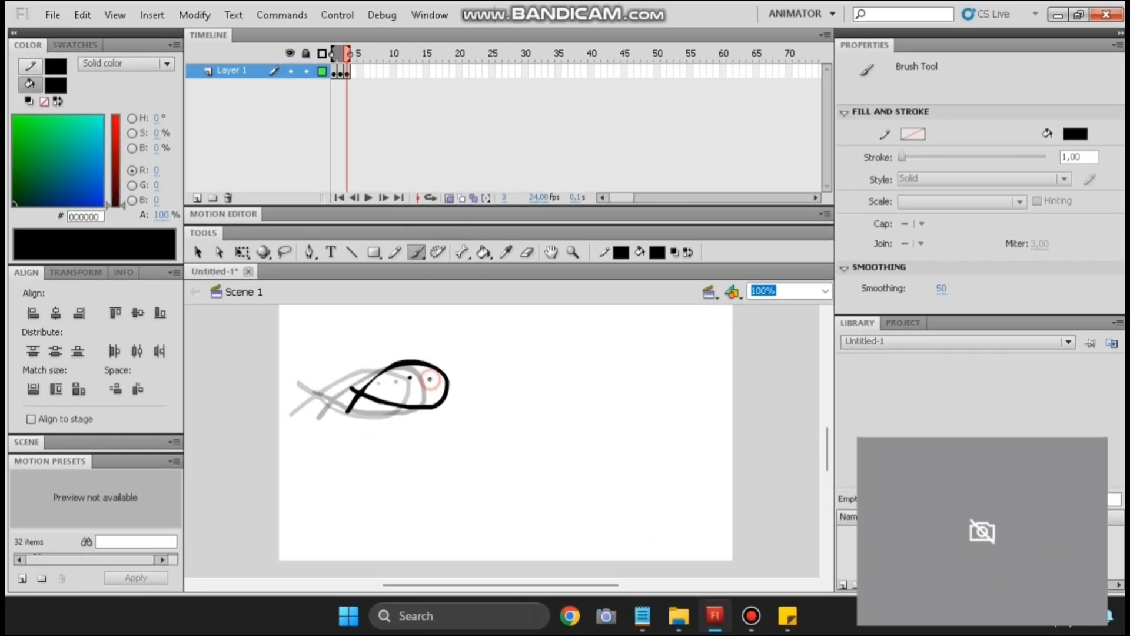
- Add blank keyframes at frames 4, 5 and 6 and brush the fish progressively farther right on each
key(F7)
click(452, 375)
mouse_move(373, 370)
mouse_down()
mouse_move(360, 425)
mouse_move(389, 407)
mouse_up()
key(F7)
click(480, 367)
key(F7)
mouse_move(423, 358)
mouse_down()
mouse_move(521, 344)
mouse_move(419, 405)
mouse_up()
click(533, 370)
click(512, 368)
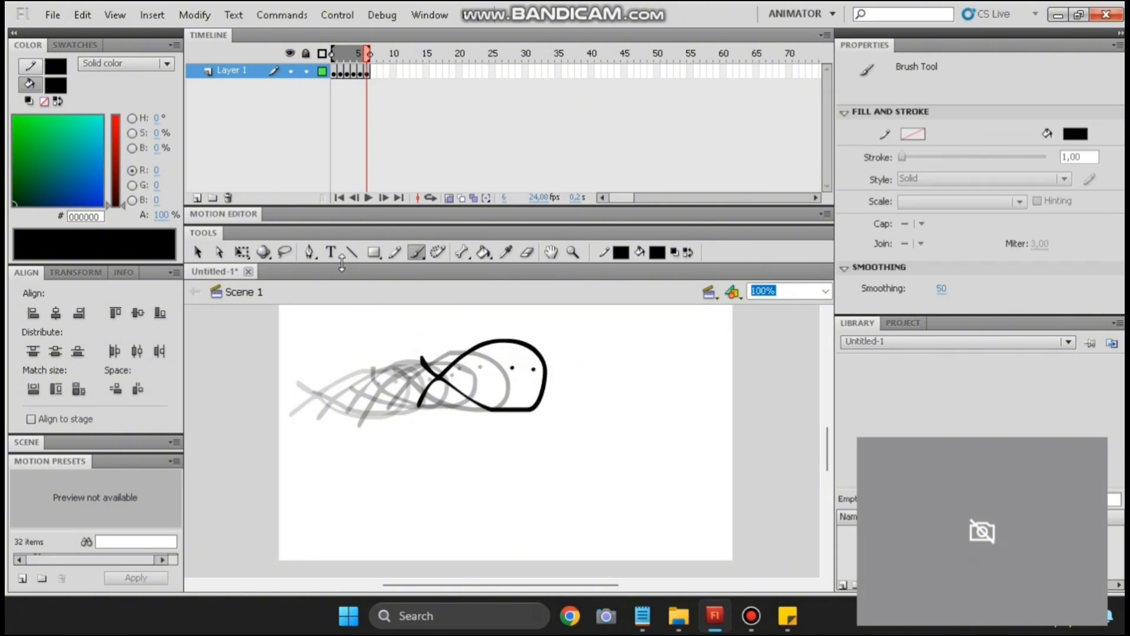
- Continue the animation through frame 9 with new keyframes, brushing the fish with a short mouth line farther right on each
key(F7)
drag(449, 367, 437, 405)
drag(528, 346, 522, 353)
drag(516, 383, 540, 382)
key(F7)
drag(475, 395, 471, 359)
drag(540, 378, 555, 378)
key(F6)
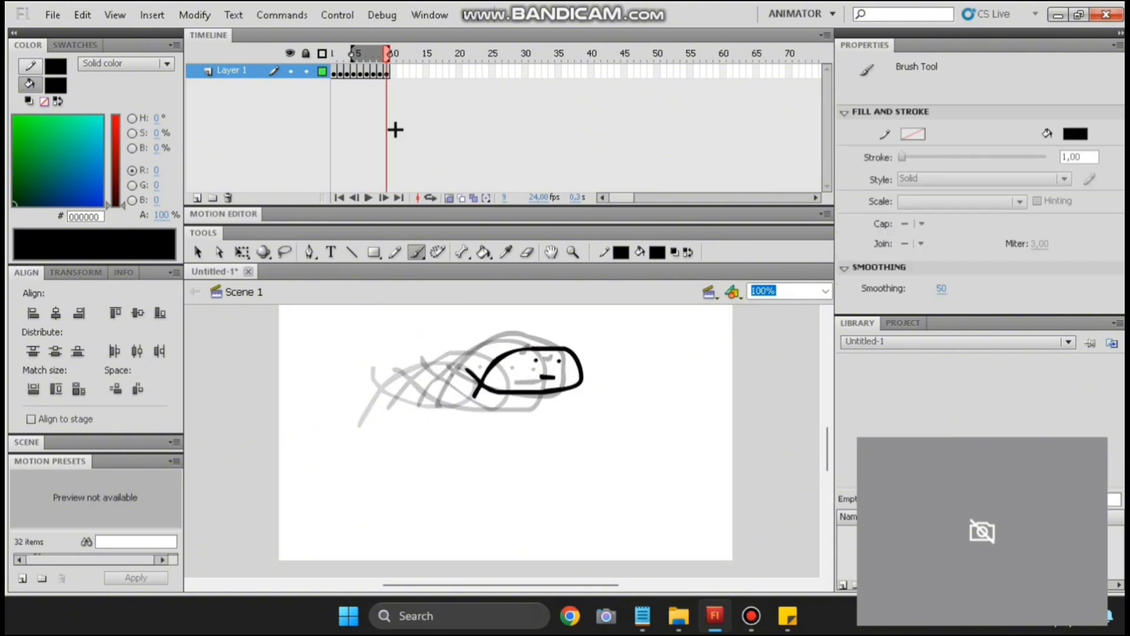
- Play the fish animation from frame 1 and test the movie
click(334, 73)
key(Return)
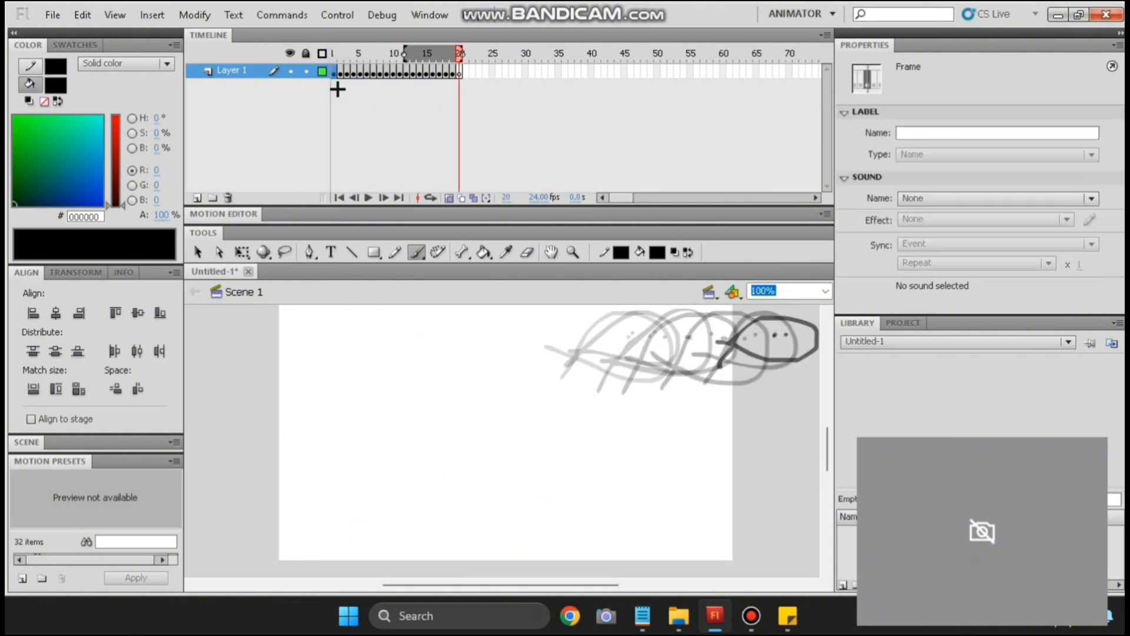
key(ctrl+Return)
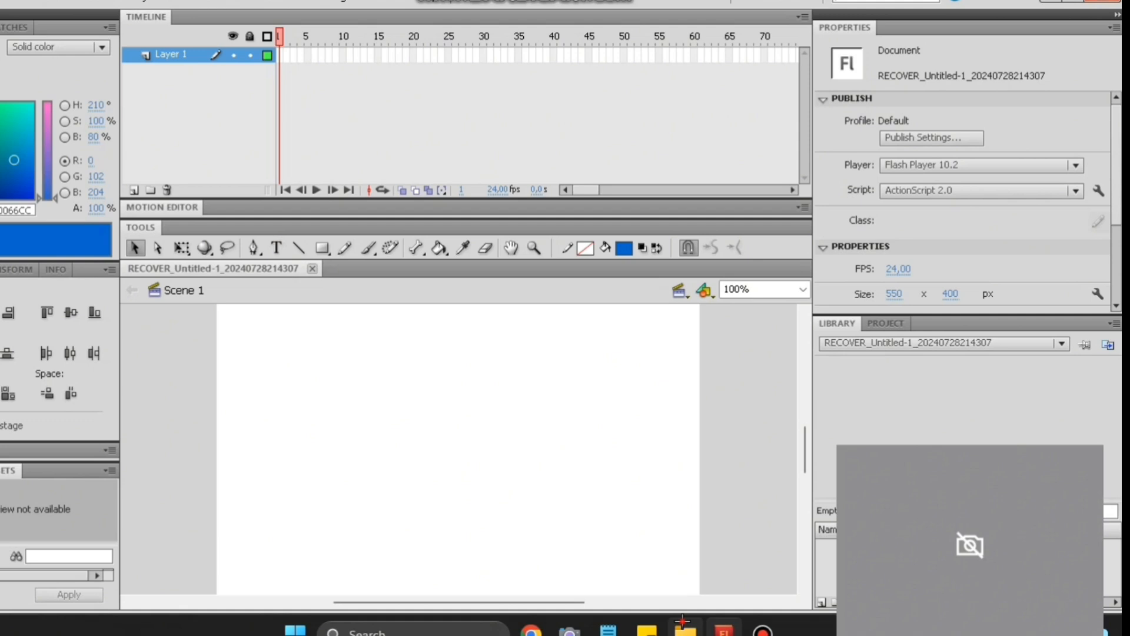
- Place the image animasi_01 from File Explorer onto frame 1 and move the walking figure to the stage's left edge
click(715, 616)
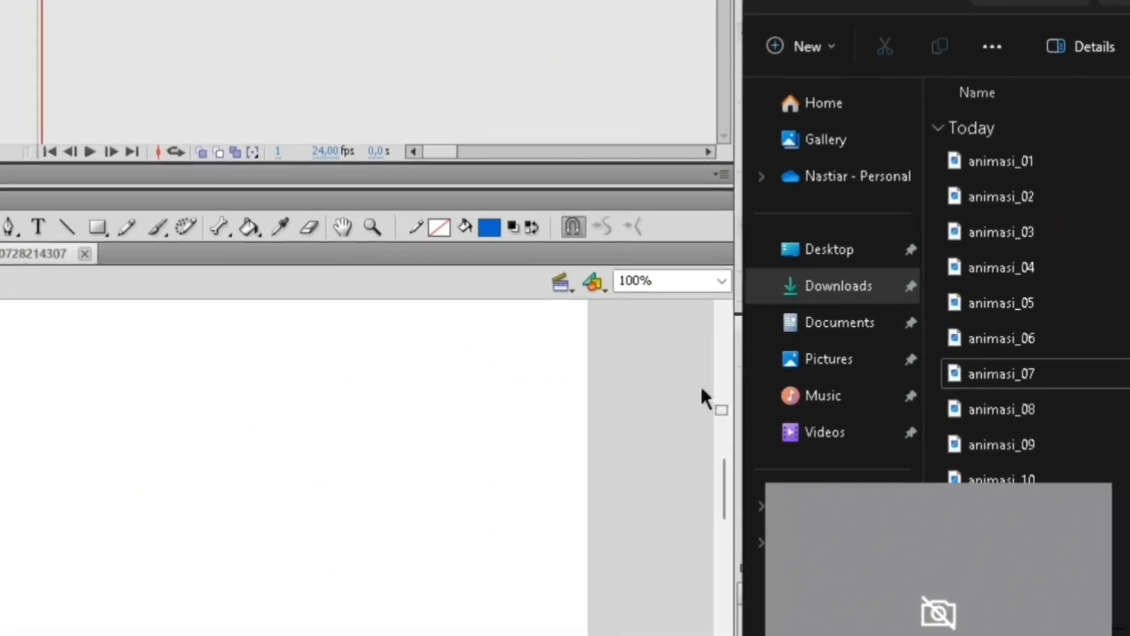
click(999, 145)
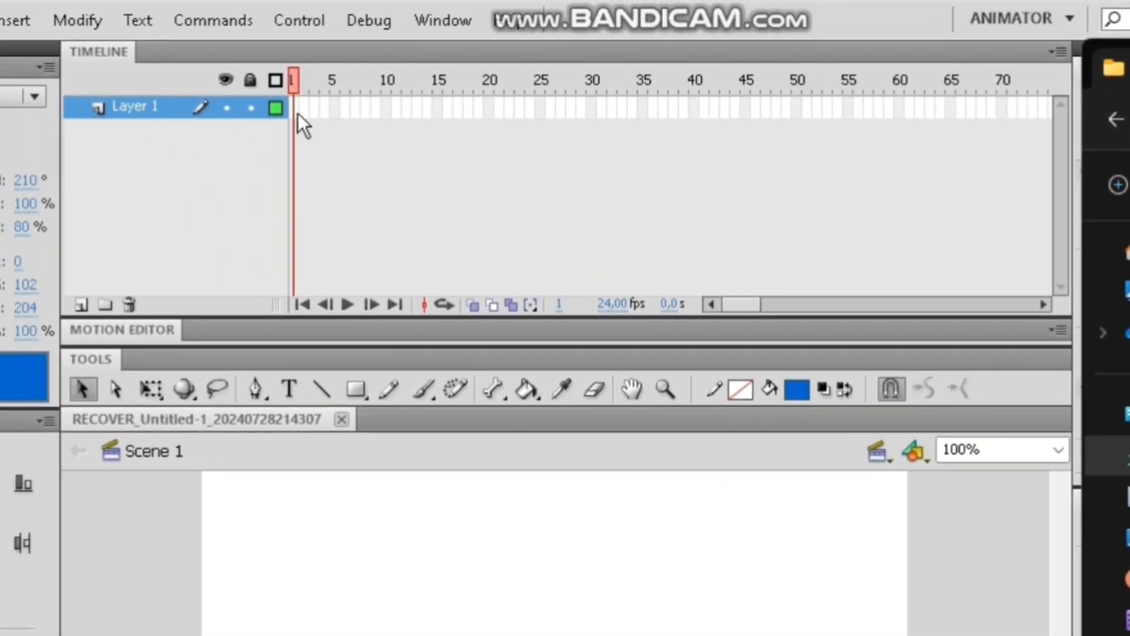
click(293, 114)
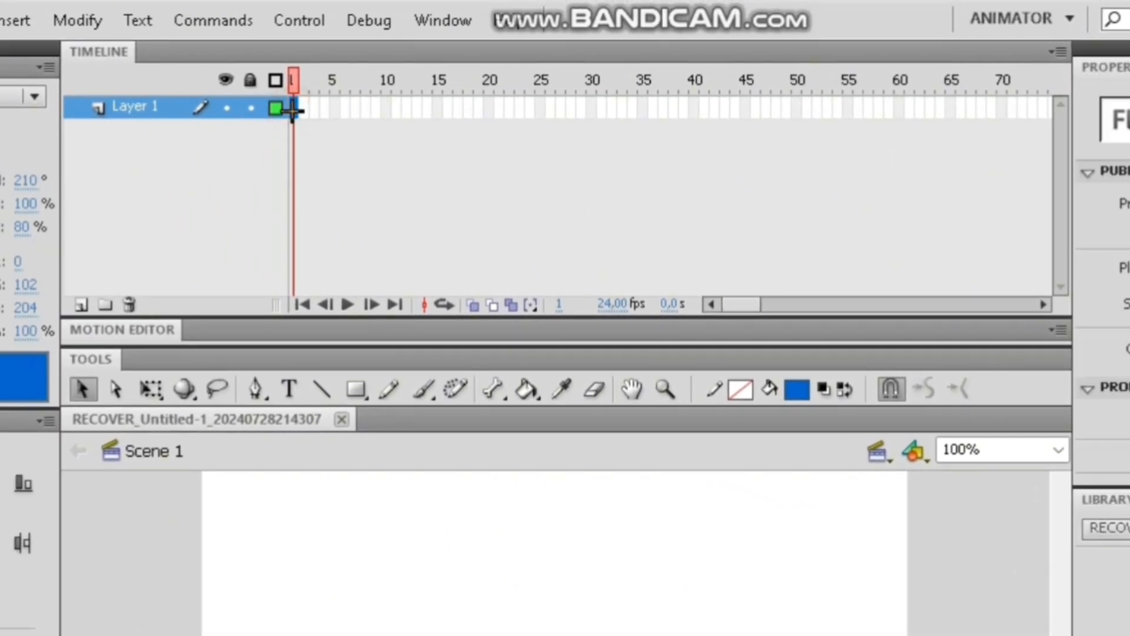
click(293, 111)
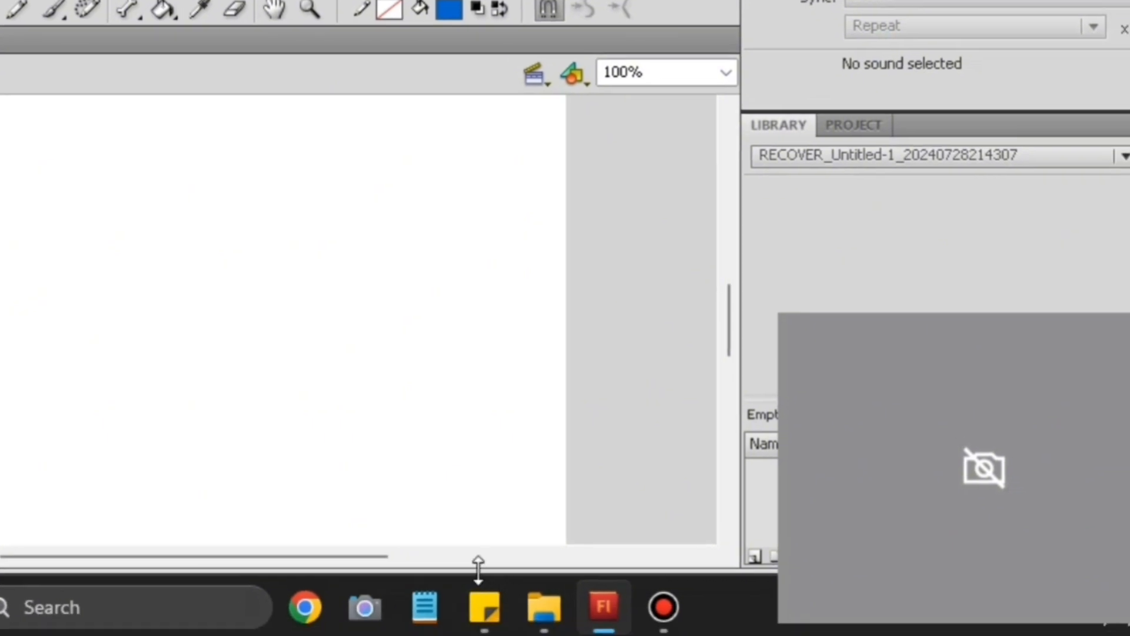
click(545, 607)
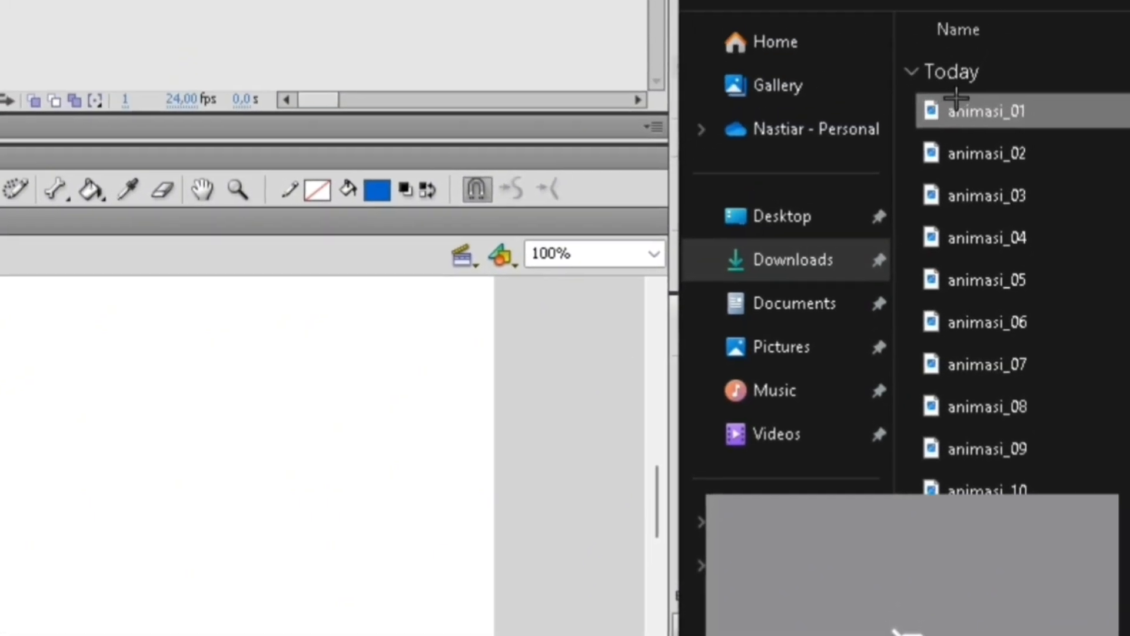
drag(956, 97, 0, 500)
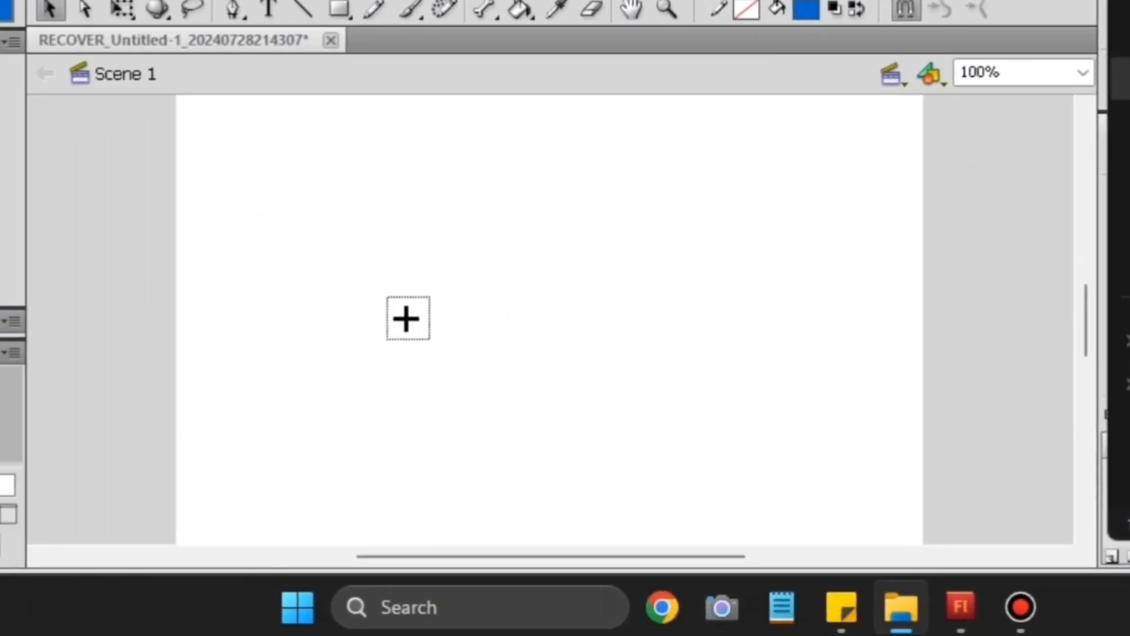
drag(408, 319, 404, 318)
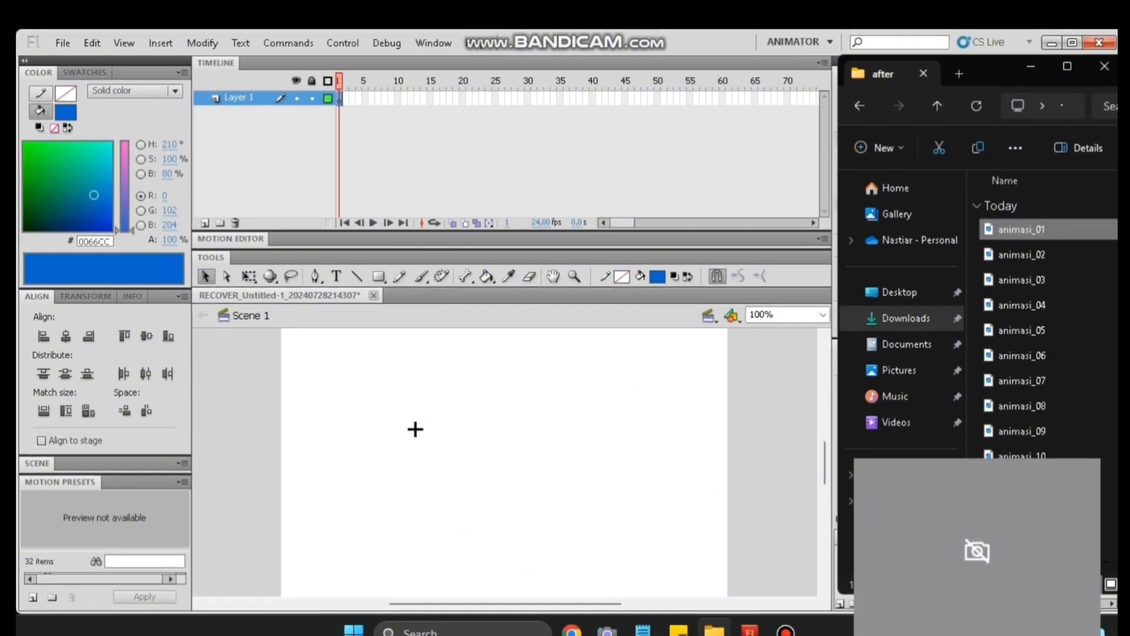
drag(510, 455, 296, 473)
- Turn on onion skinning and add a blank keyframe at frame 2
click(348, 118)
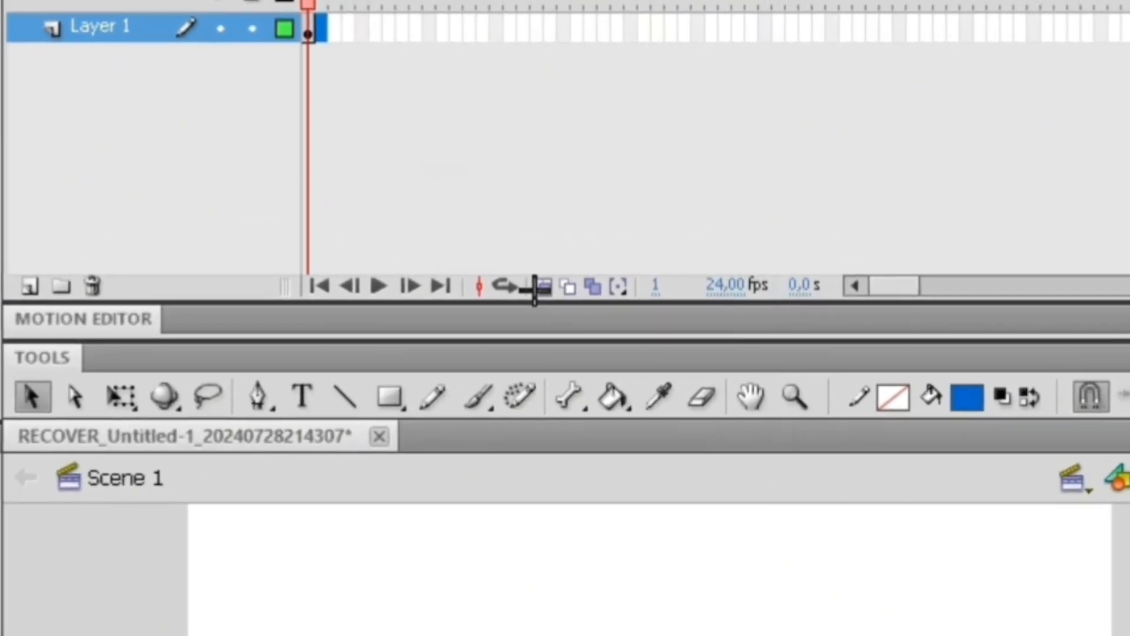
click(528, 280)
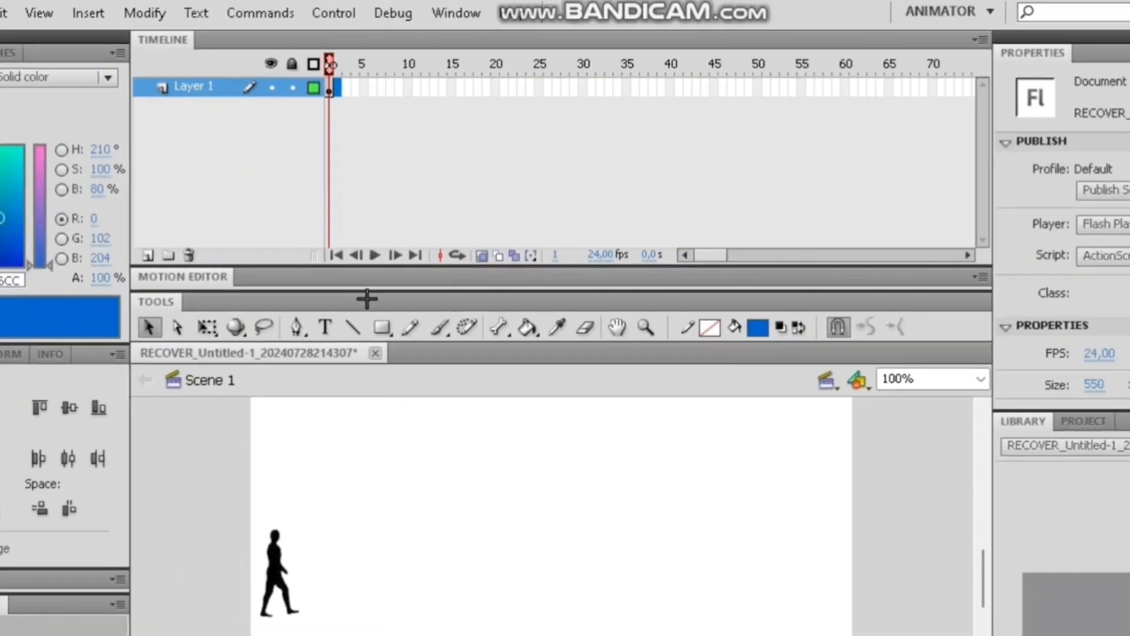
click(339, 88)
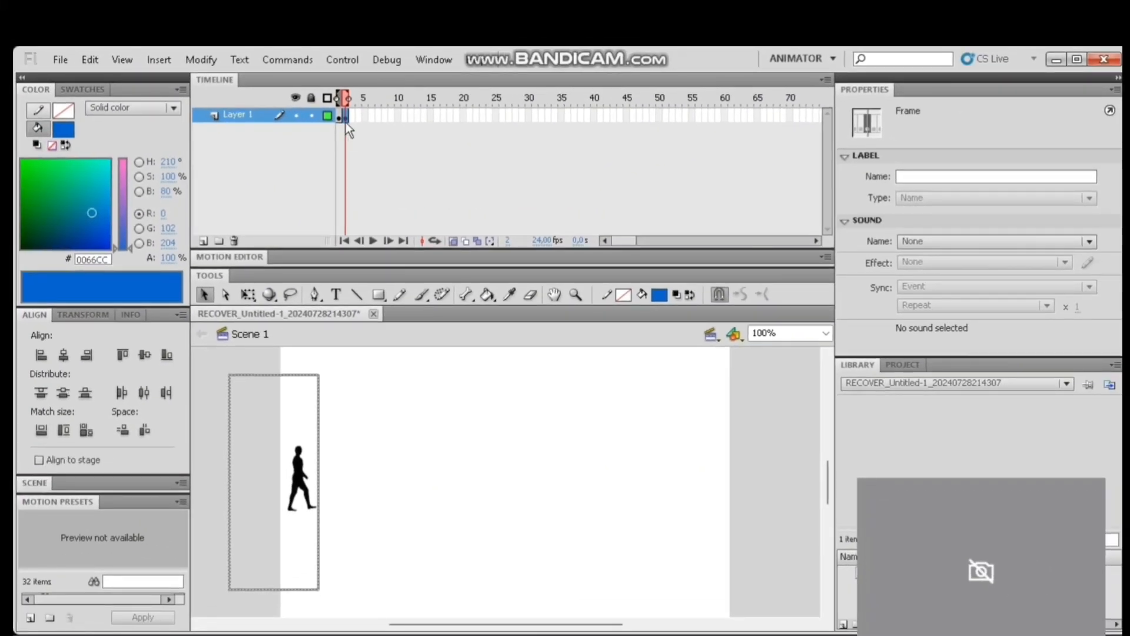
click(434, 450)
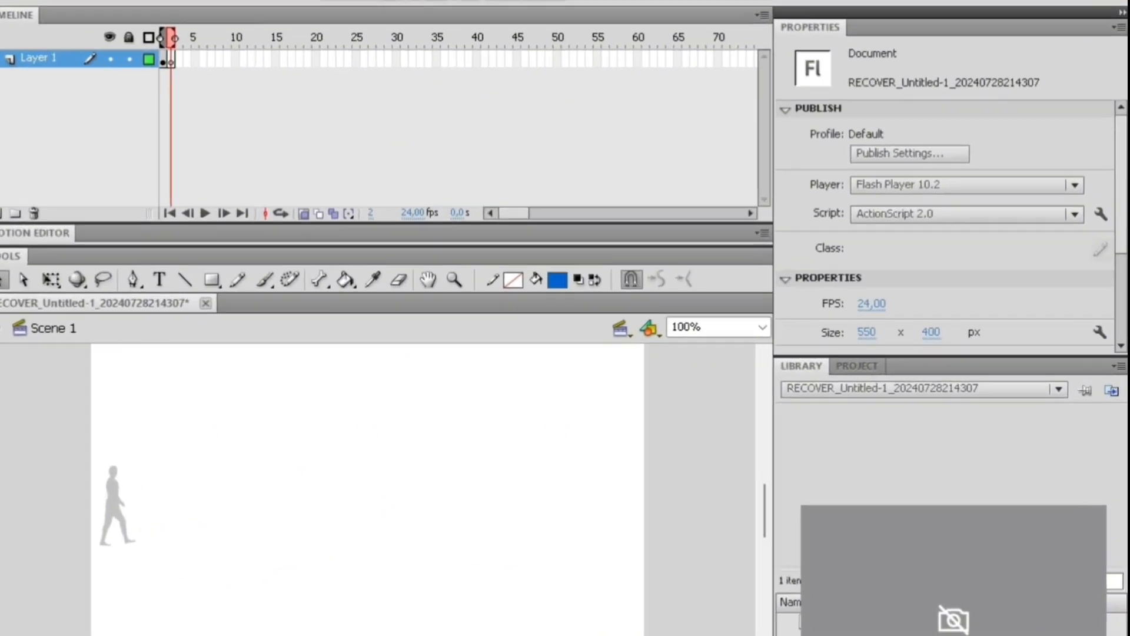
- Place animasi_02 from File Explorer onto frame 2 and position the figure just ahead of the onion-skinned one
key(alt+Tab)
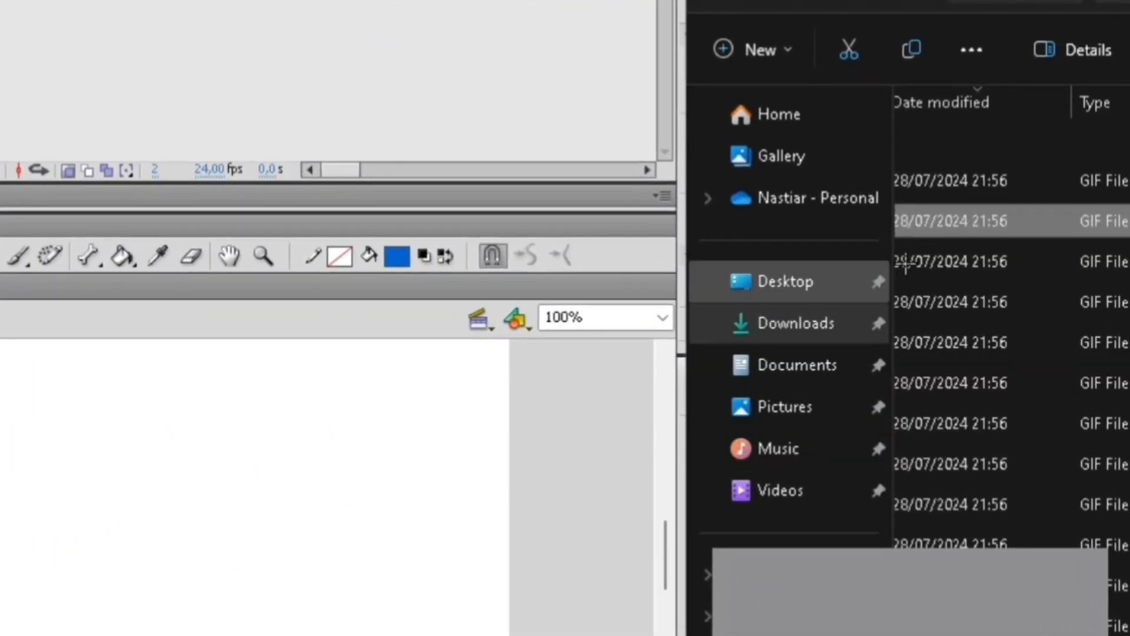
click(957, 226)
drag(973, 229, 311, 333)
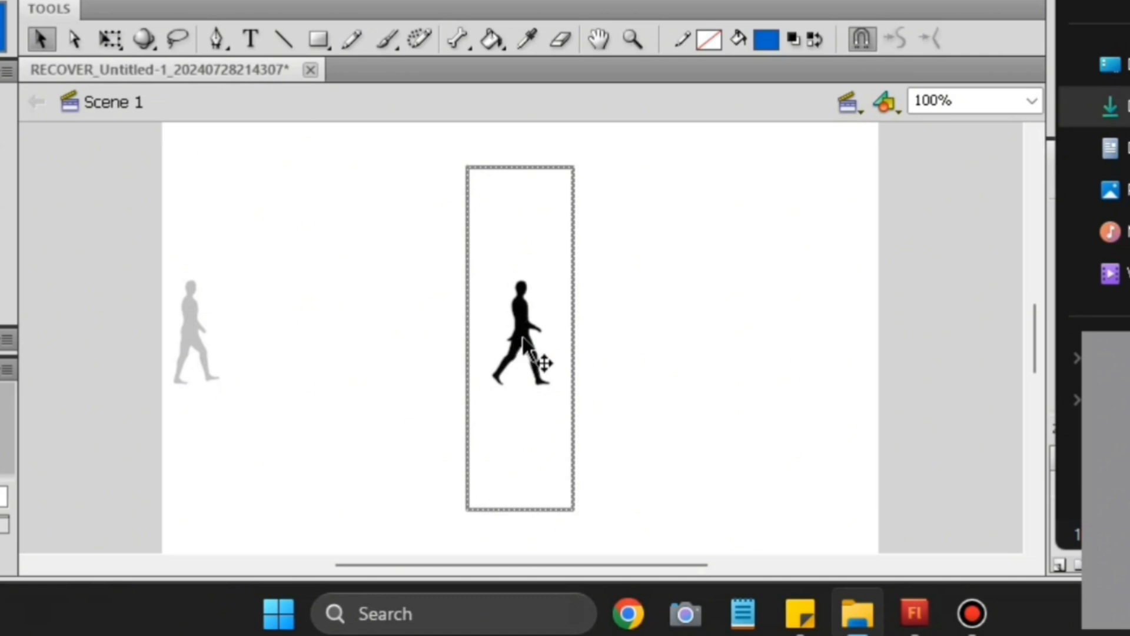
drag(518, 336, 271, 362)
drag(271, 363, 209, 311)
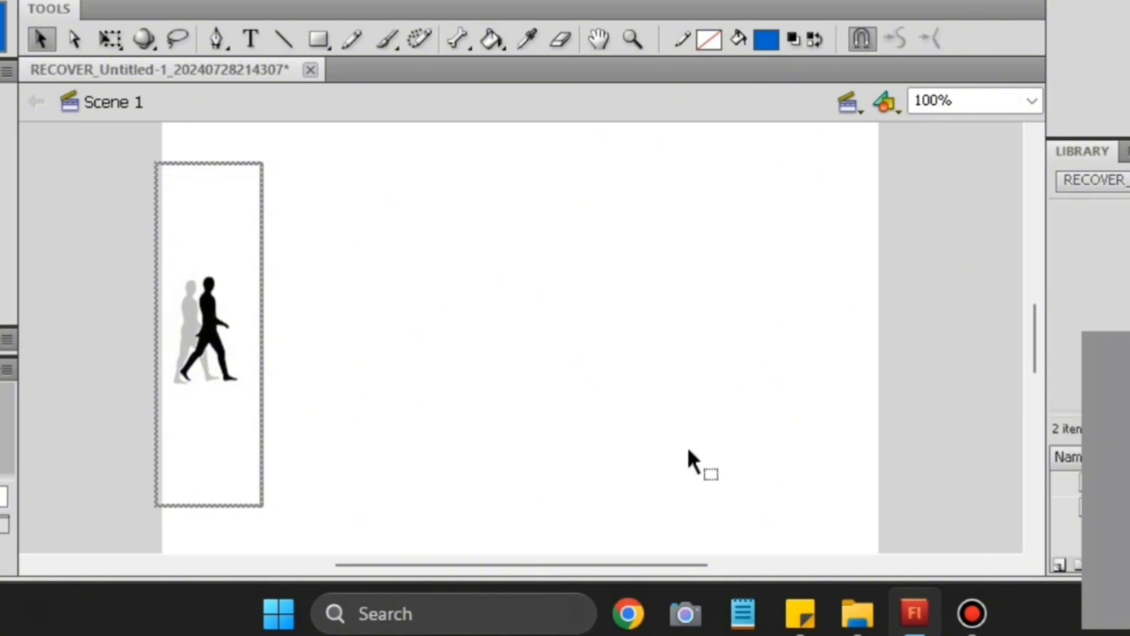
- Play the walking figure animation from frame 1 and test the movie
click(854, 597)
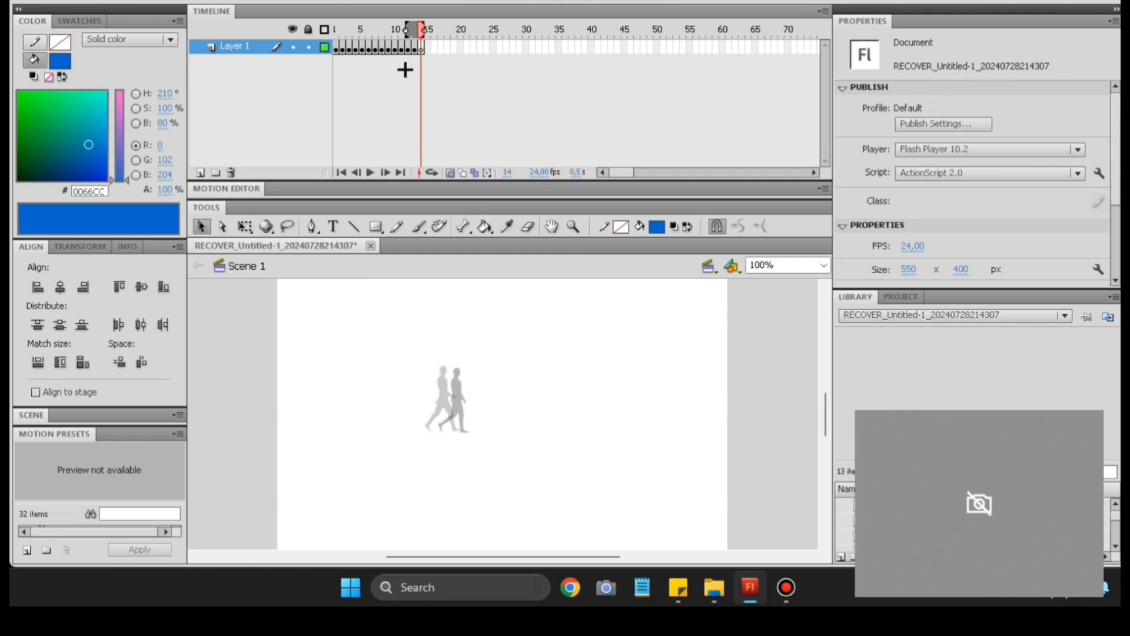
drag(397, 29, 335, 29)
key(Return)
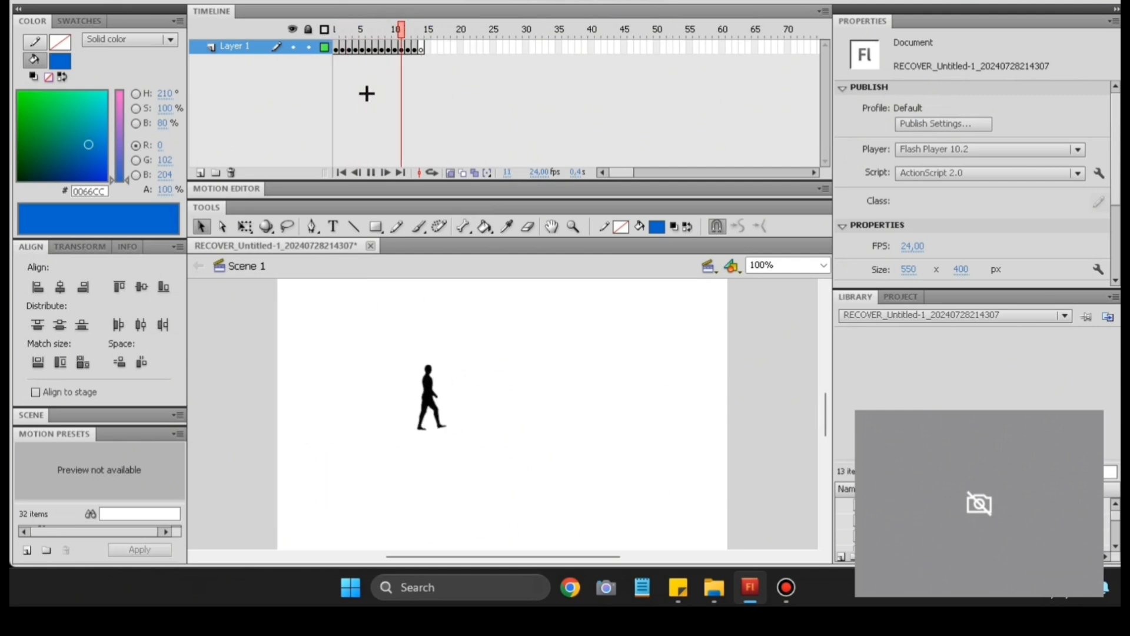
key(ctrl+Return)
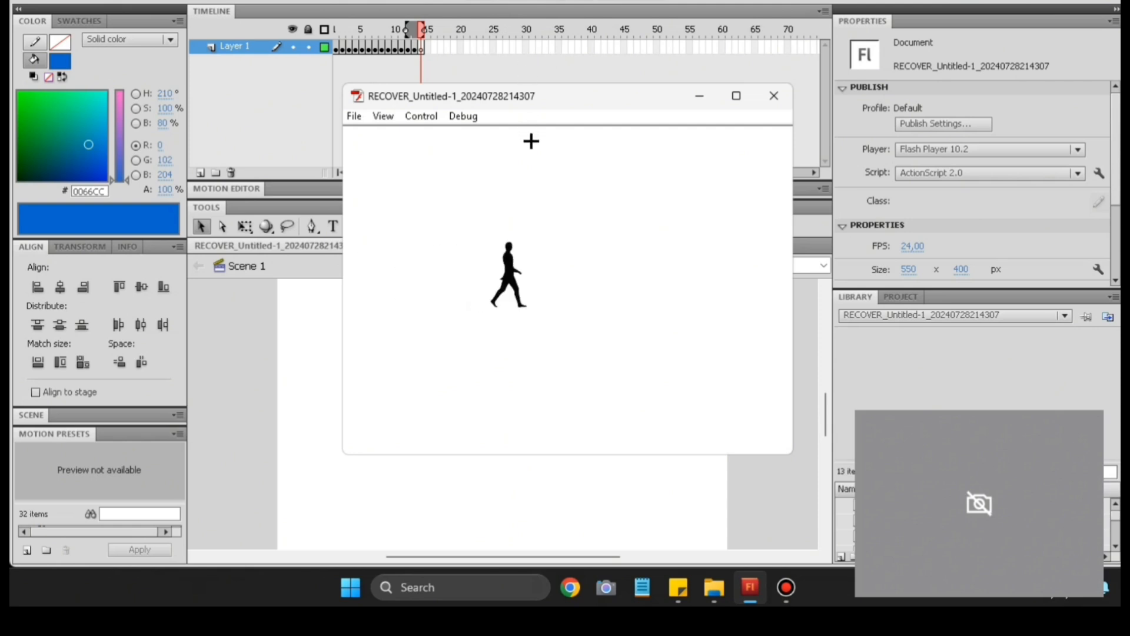
click(780, 100)
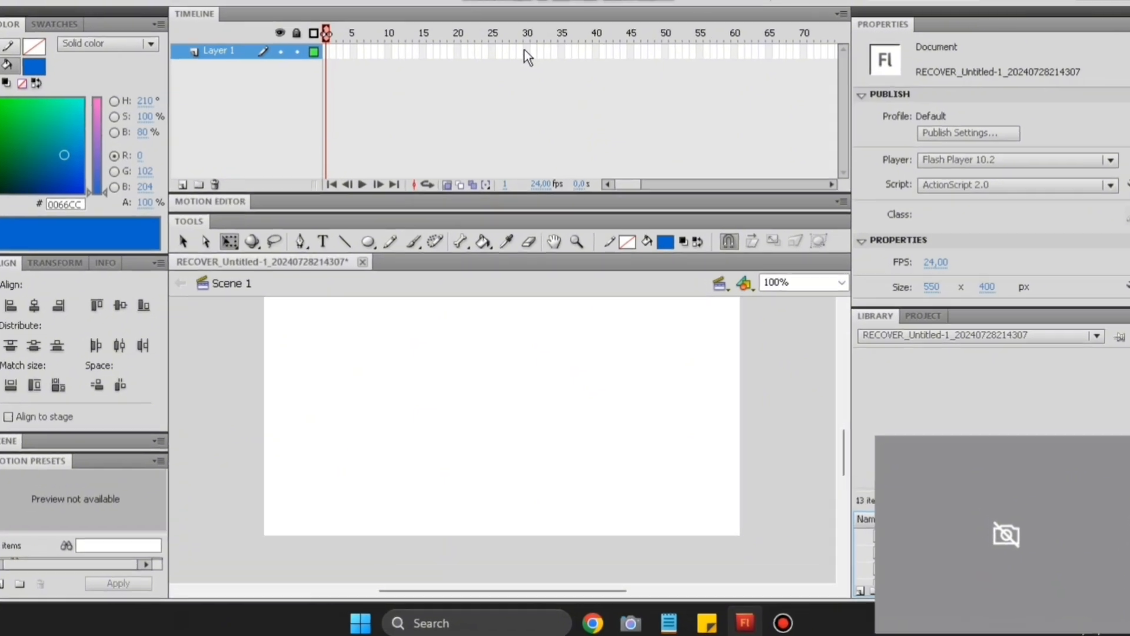
- Extend the empty Layer 1 to frame 30 with regular frames and return to frame 1
click(526, 47)
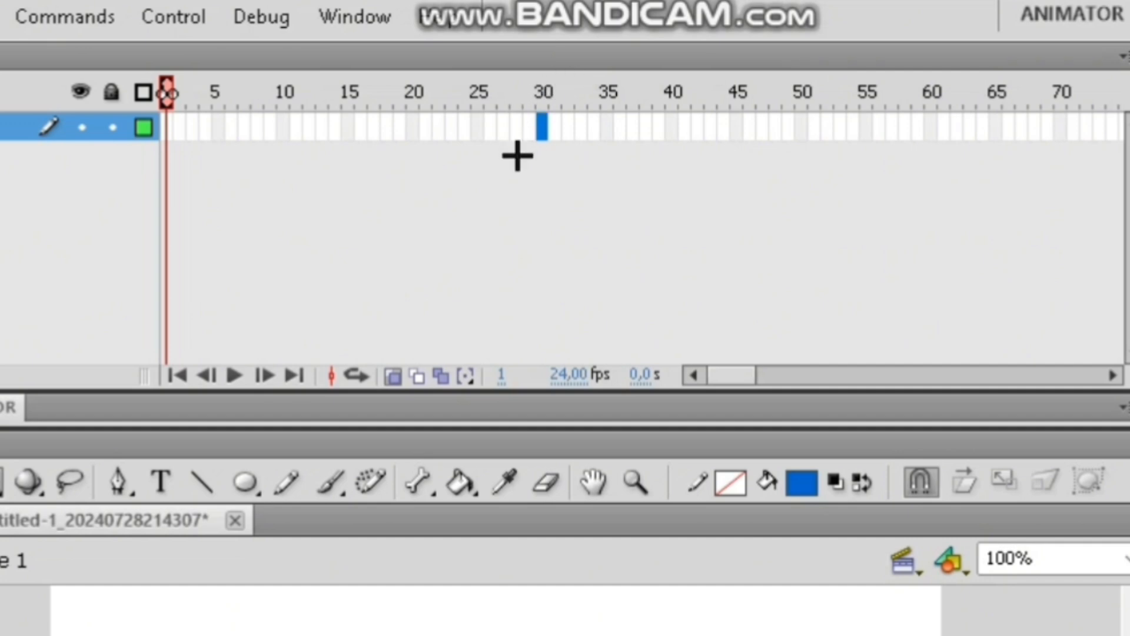
key(F5)
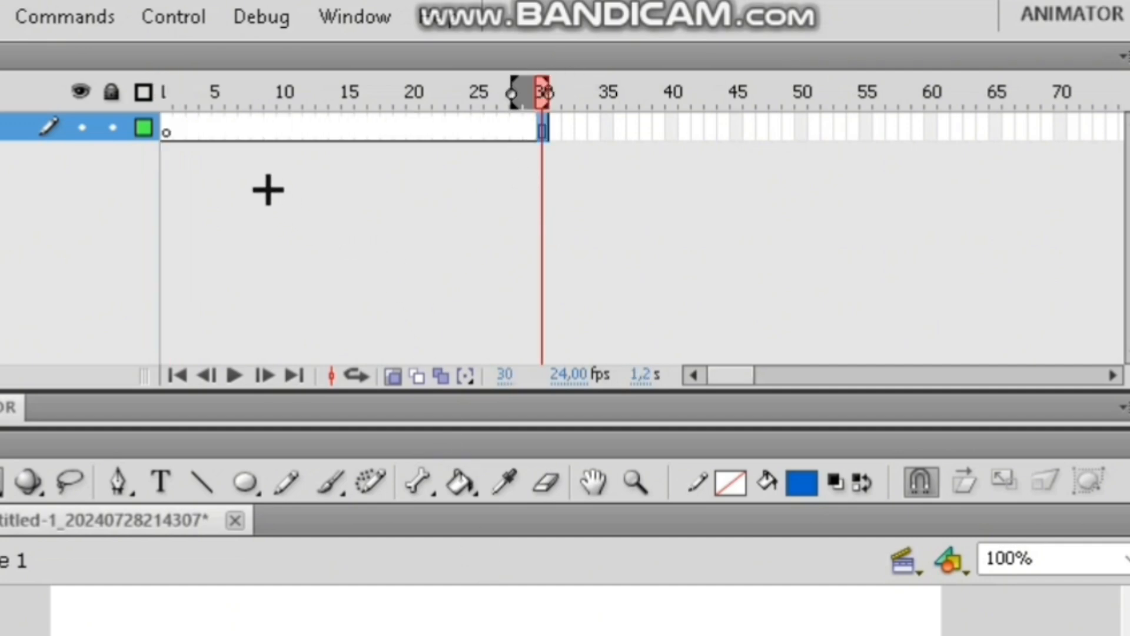
click(176, 136)
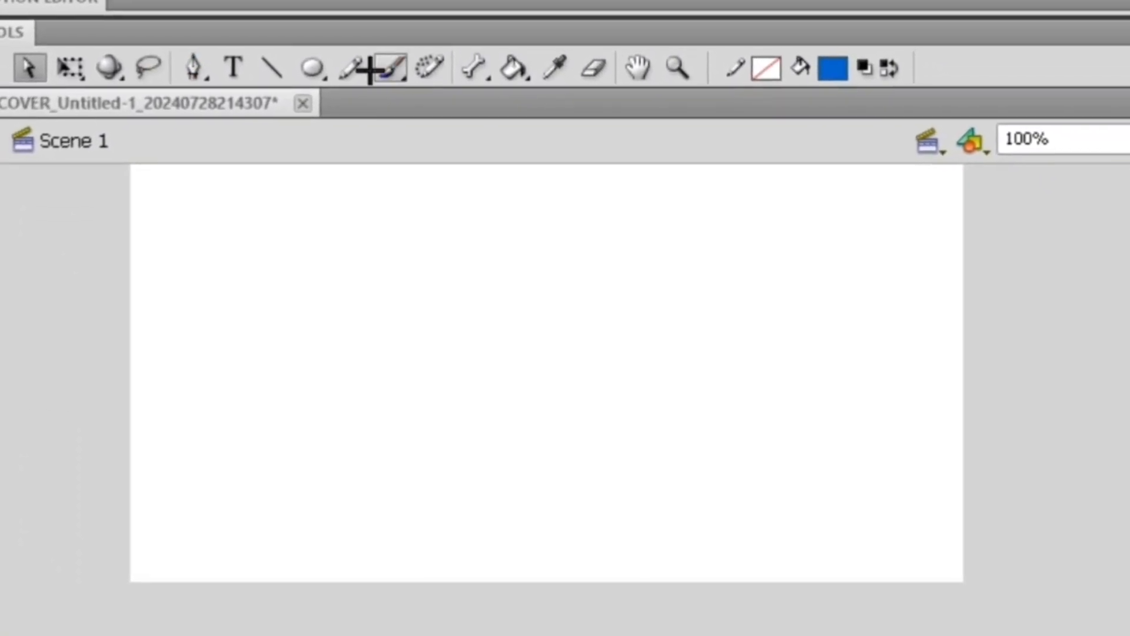
- Draw a blue oval without outline, about 141 by 156 px, on the left half of the stage
click(305, 48)
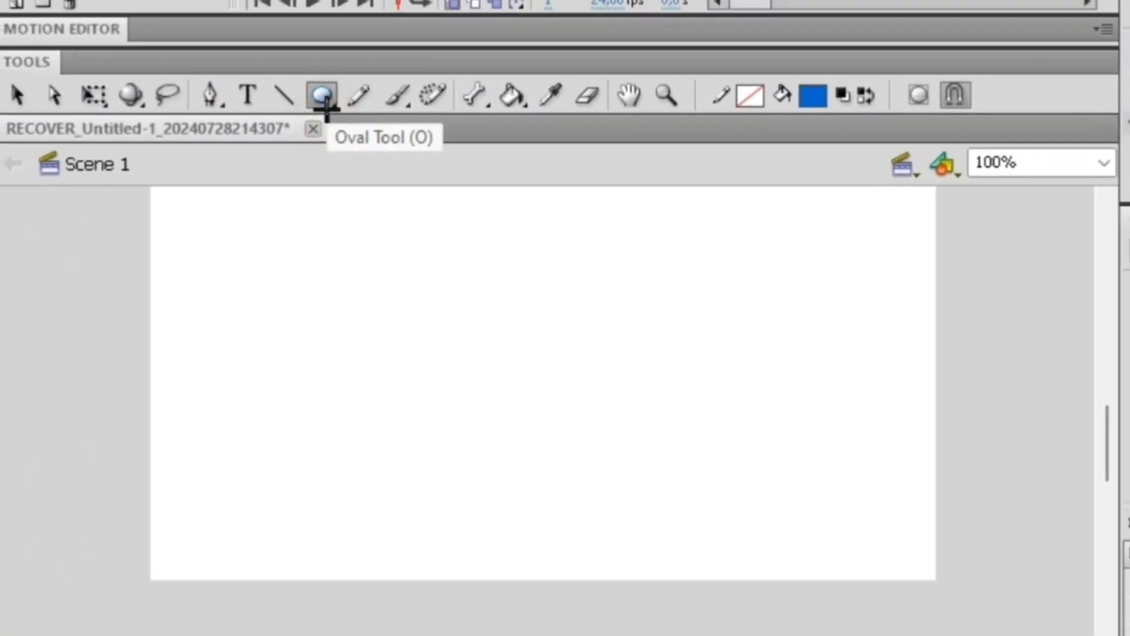
click(326, 105)
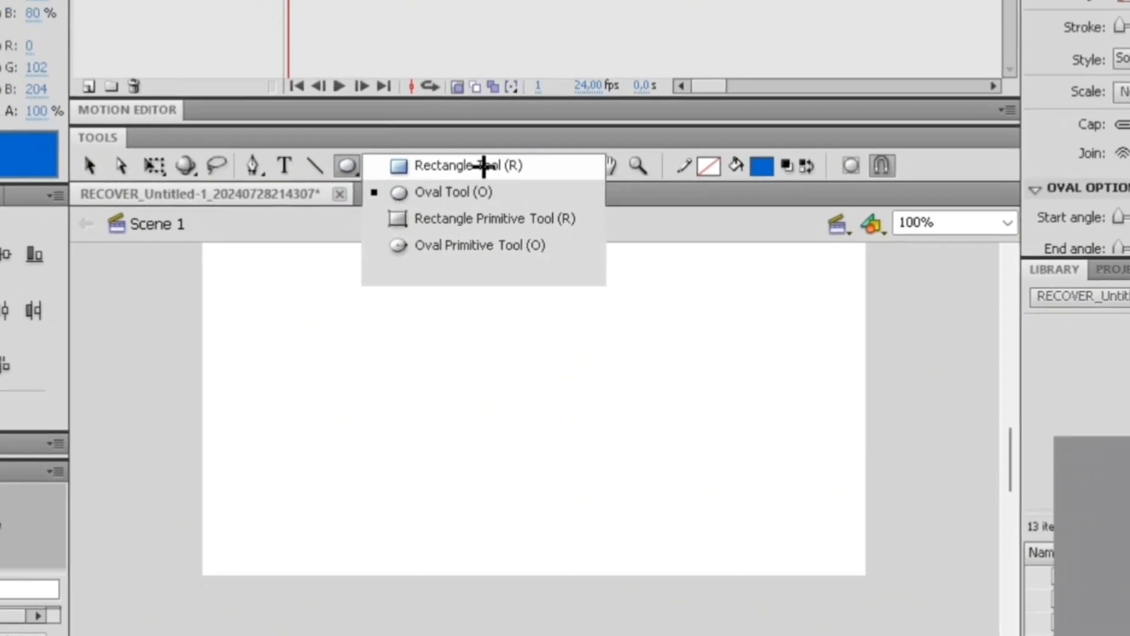
click(466, 192)
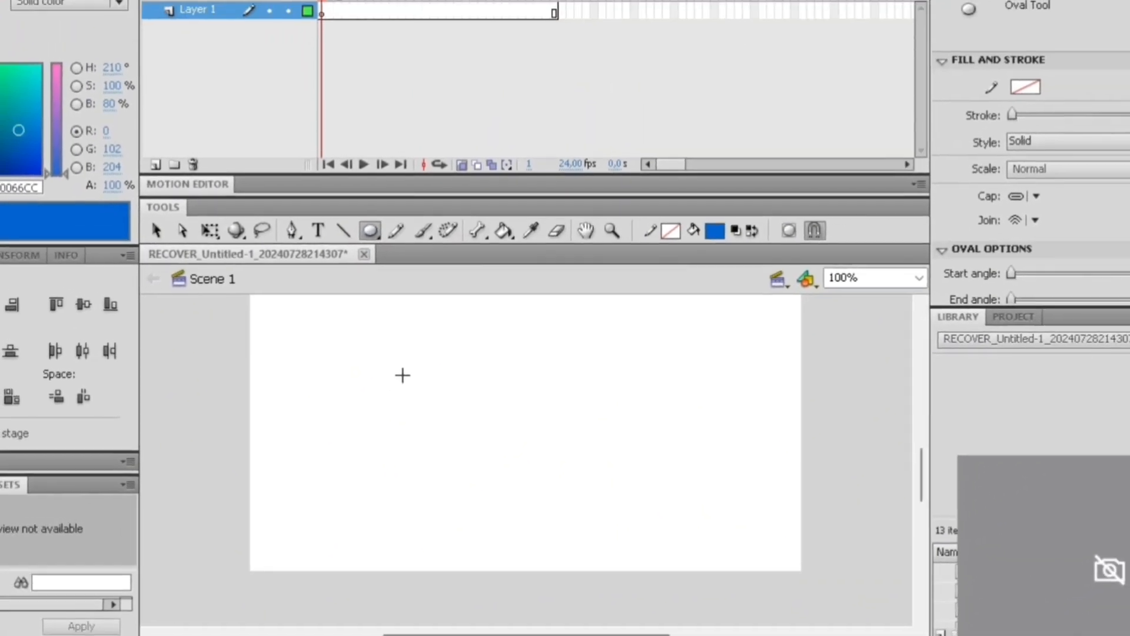
drag(352, 351, 493, 512)
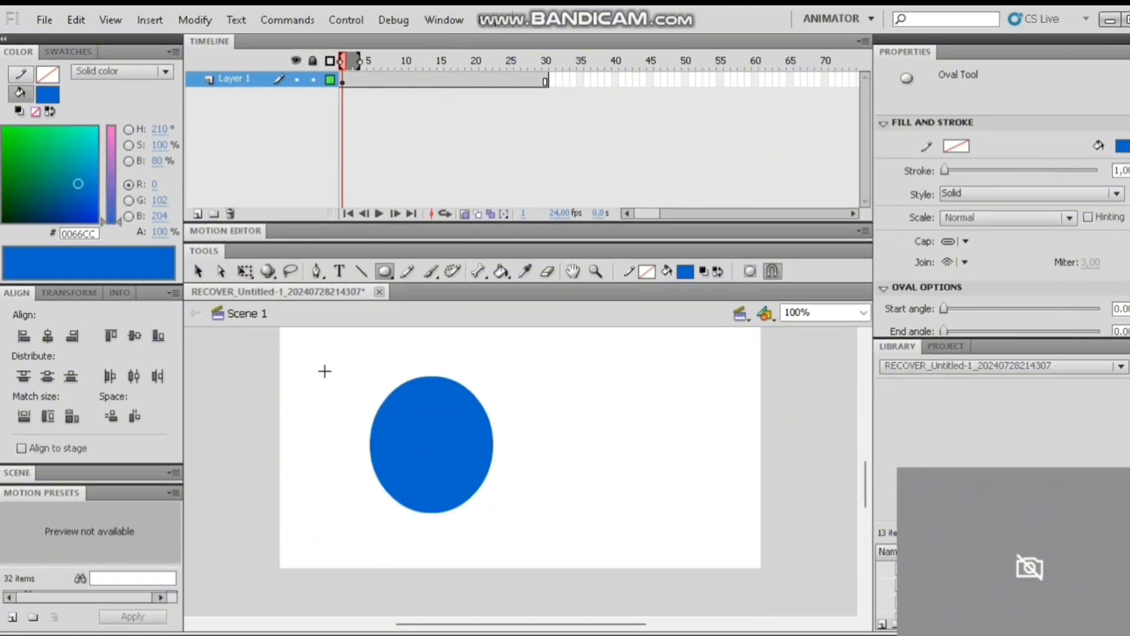
- Convert the blue oval to a movie clip symbol named bola biru
click(198, 270)
click(407, 426)
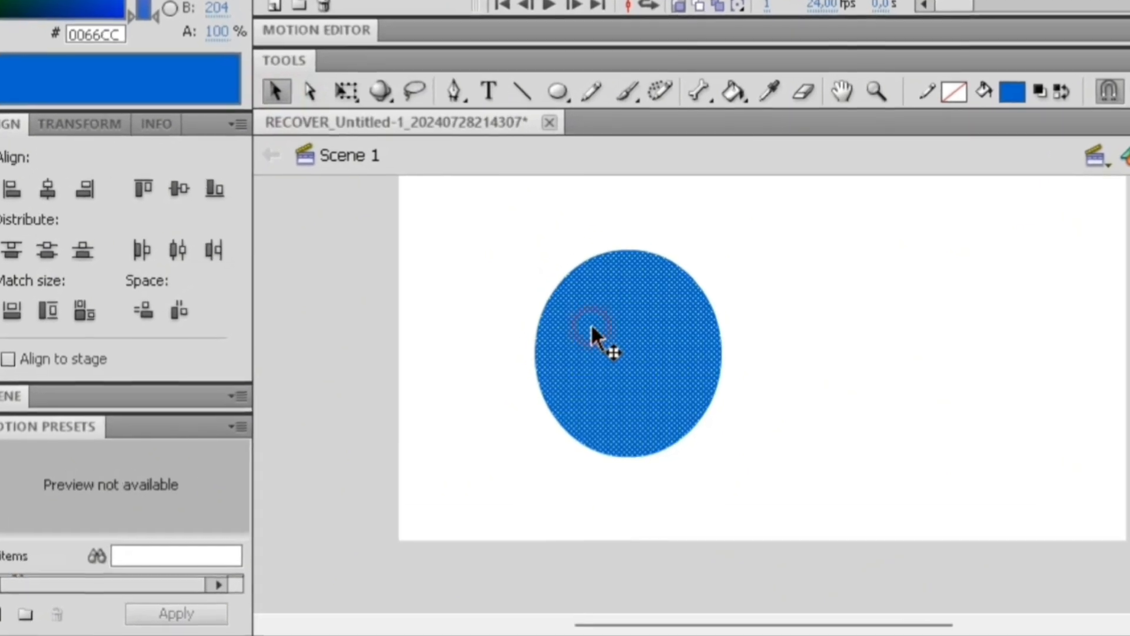
right_click(629, 335)
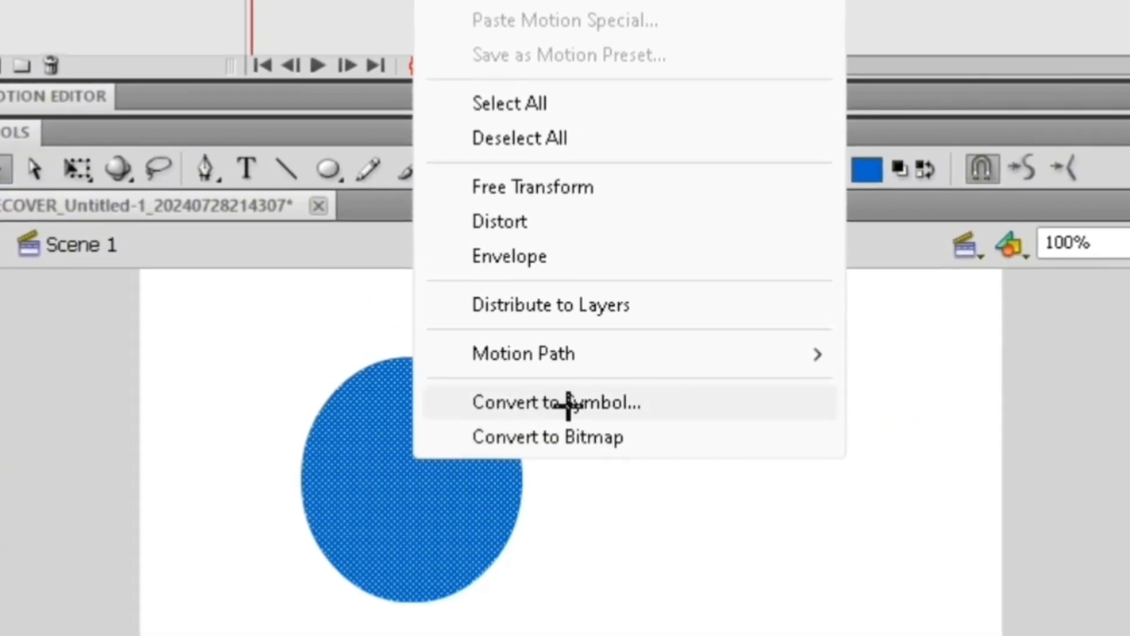
click(552, 378)
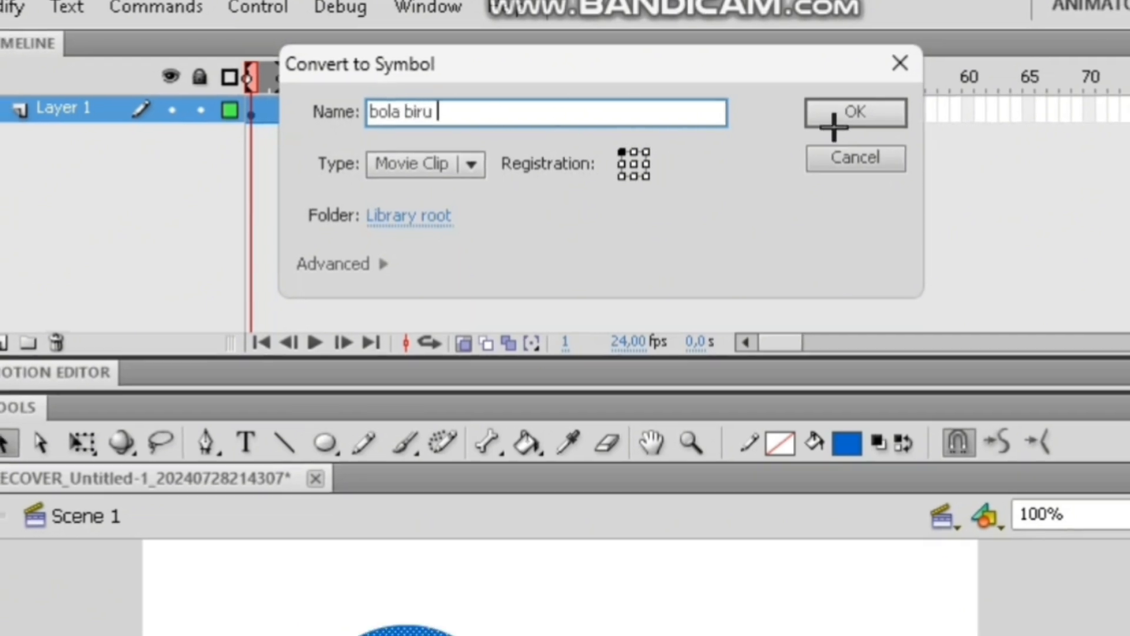
click(848, 119)
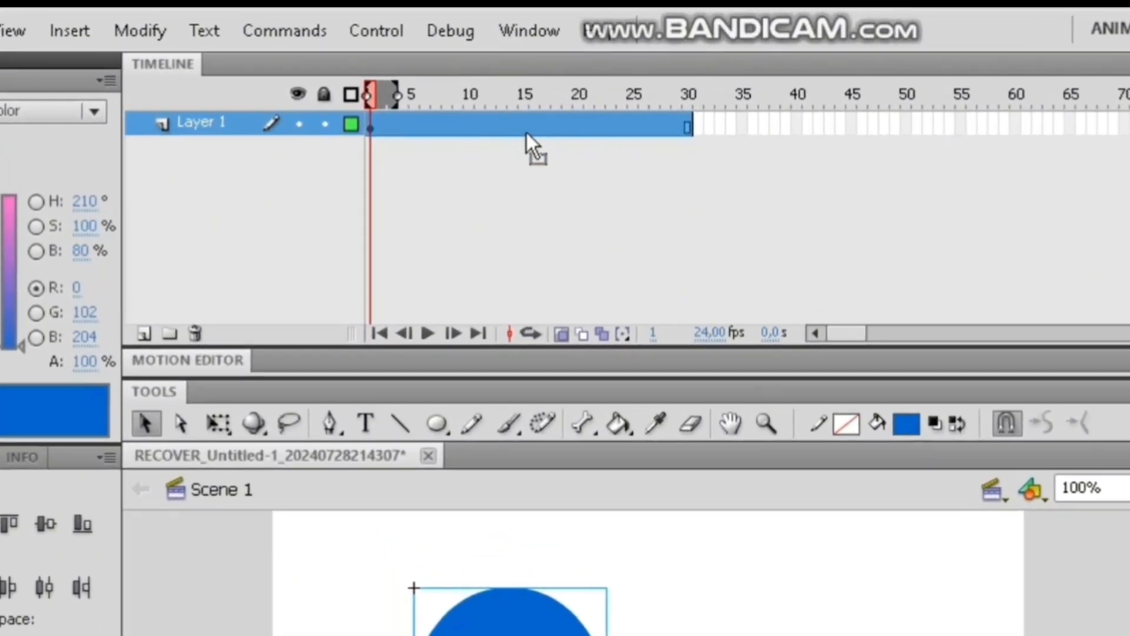
- Create a motion tween for the ball on Layer 1's 30-frame span, starting from frame 15
click(523, 120)
click(236, 623)
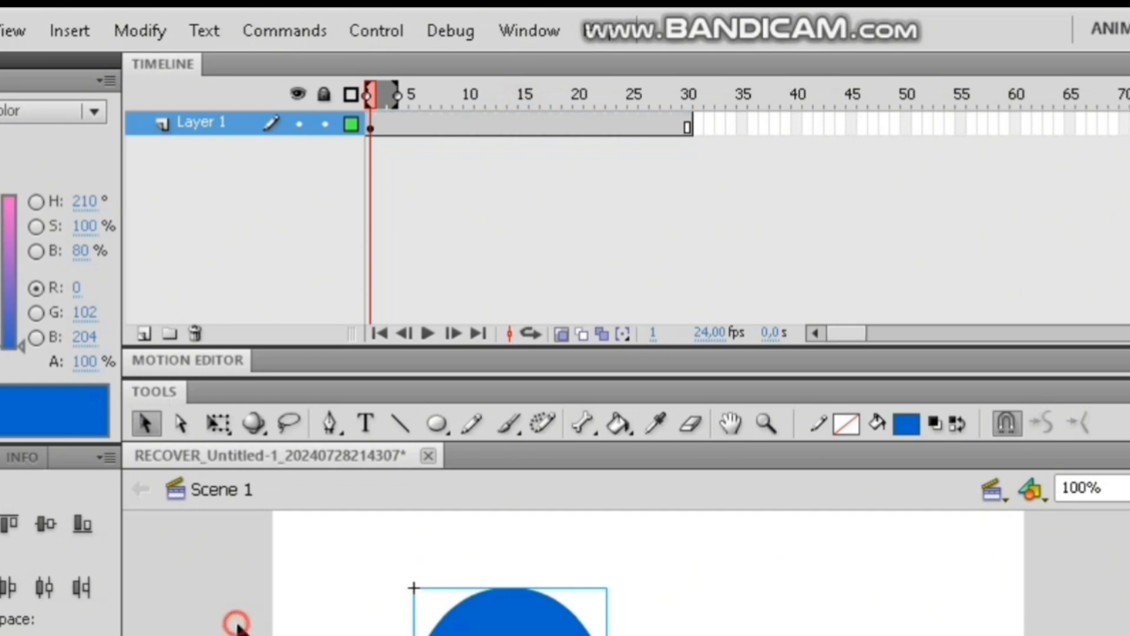
click(525, 125)
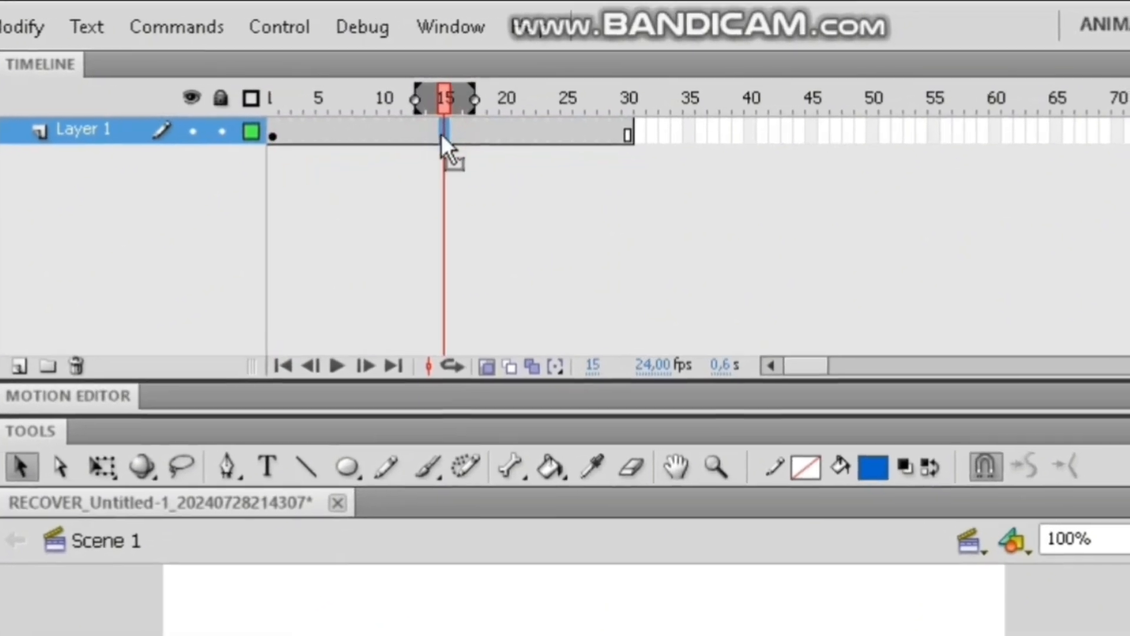
right_click(525, 124)
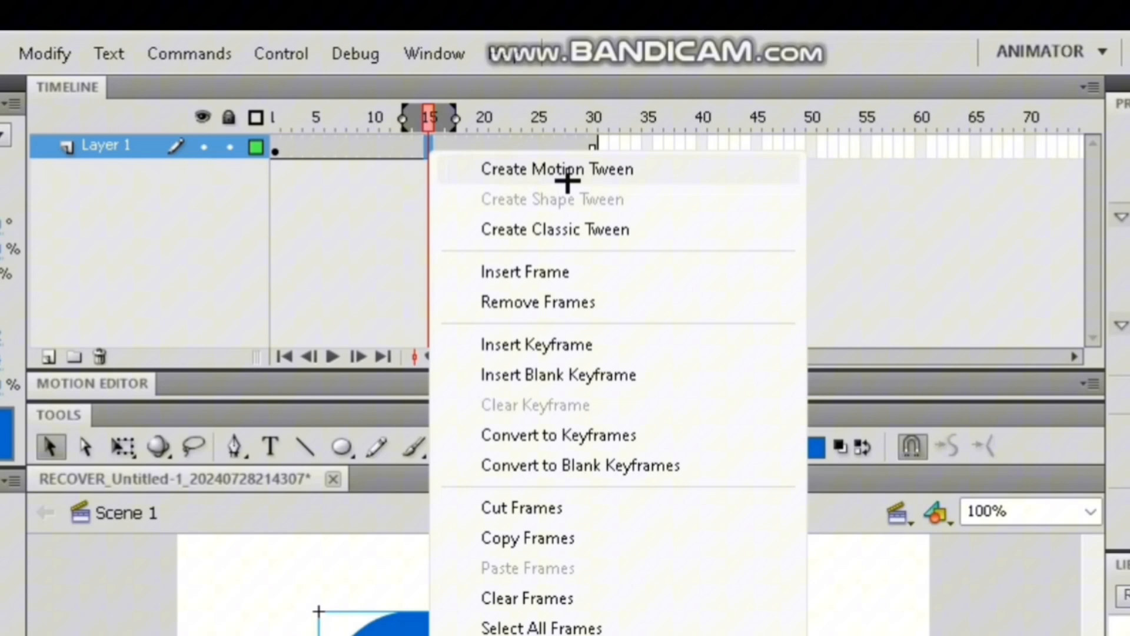
click(572, 199)
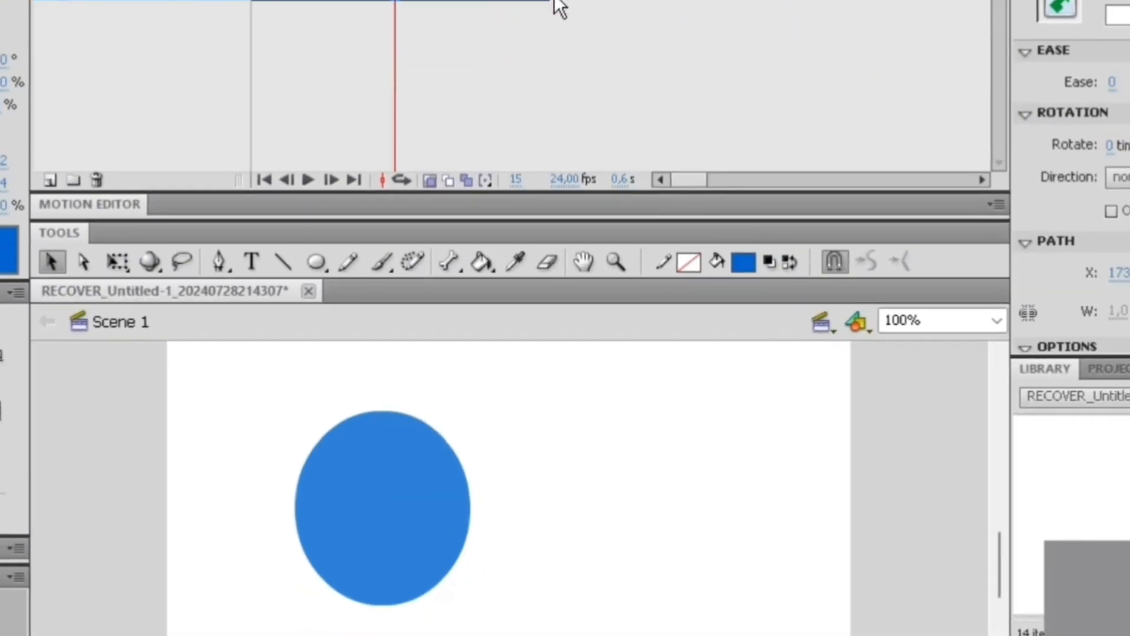
- Move the ball to the stage's right edge at frame 30 and to its left edge at frame 1
click(549, 6)
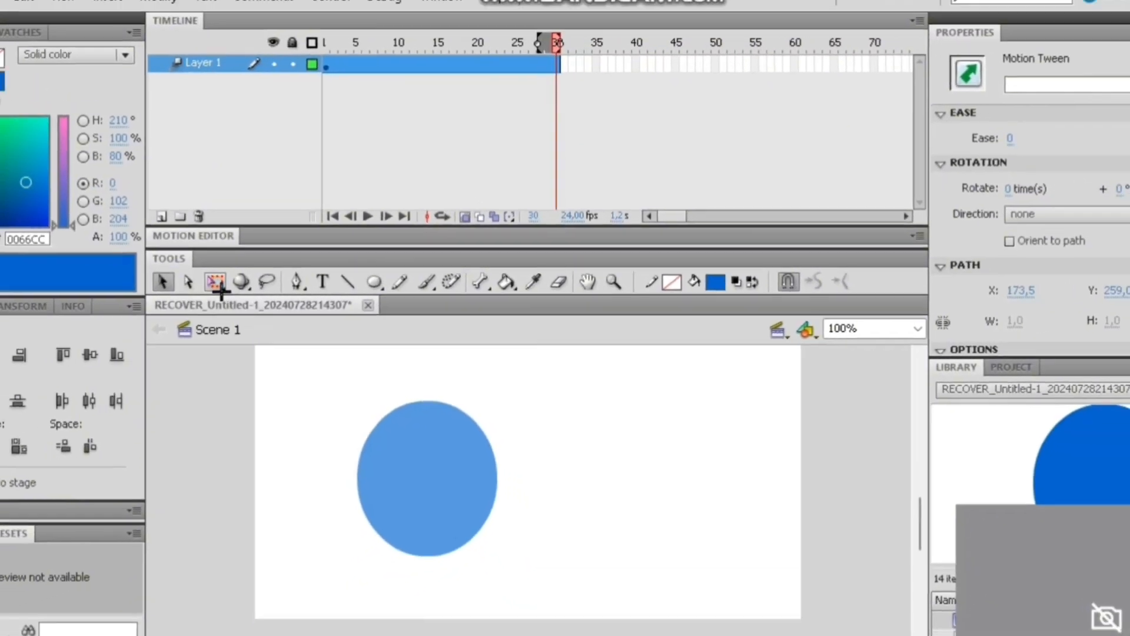
click(388, 480)
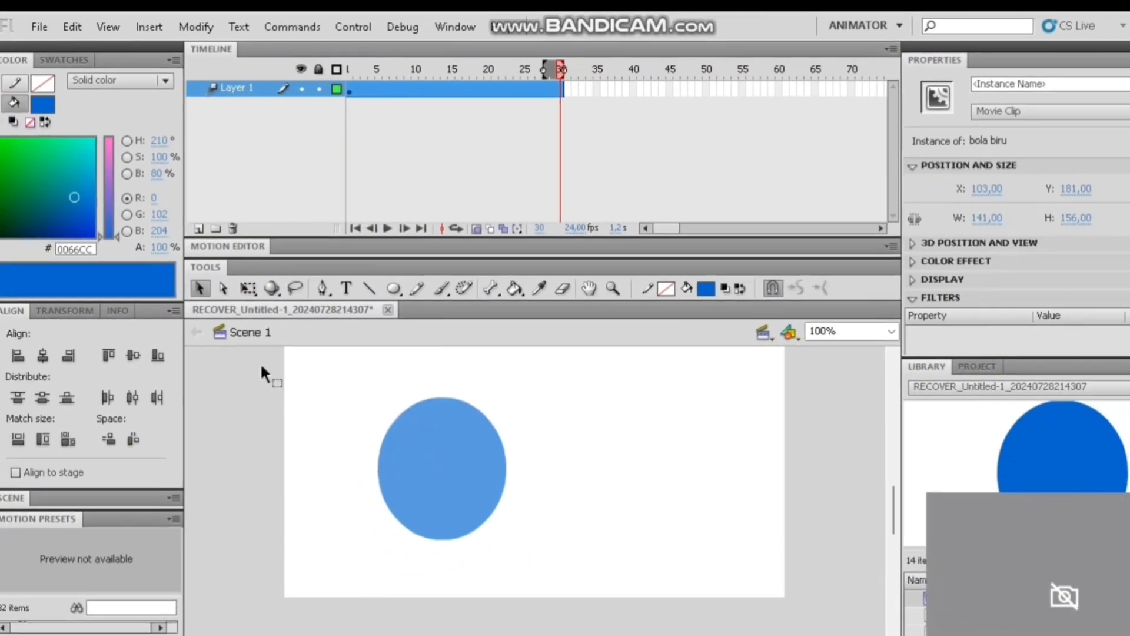
click(248, 288)
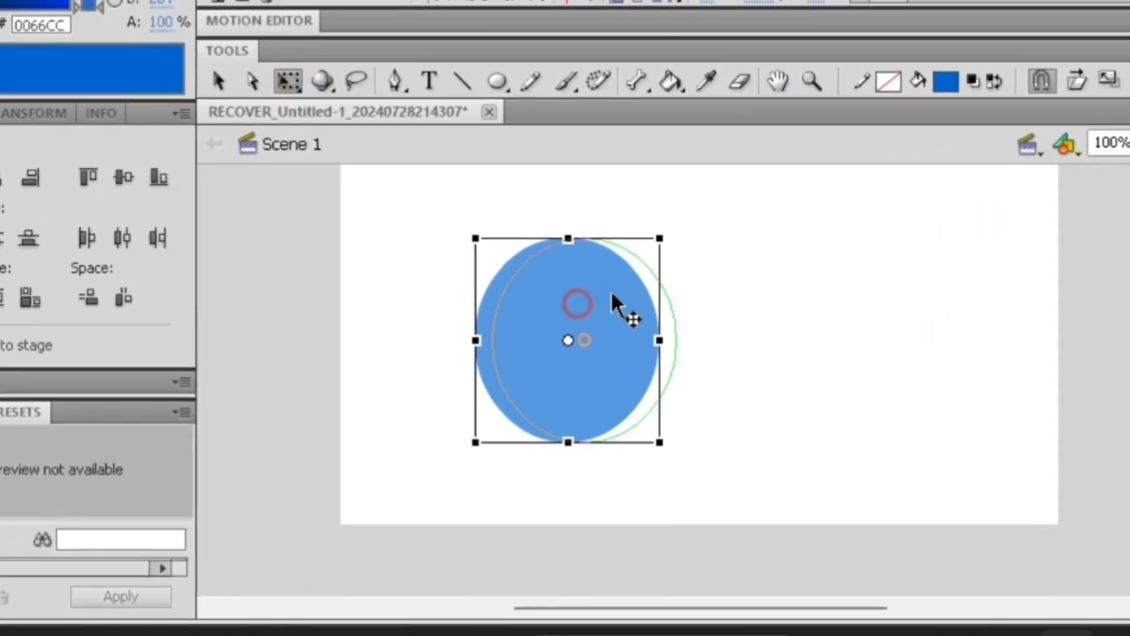
drag(612, 303, 930, 311)
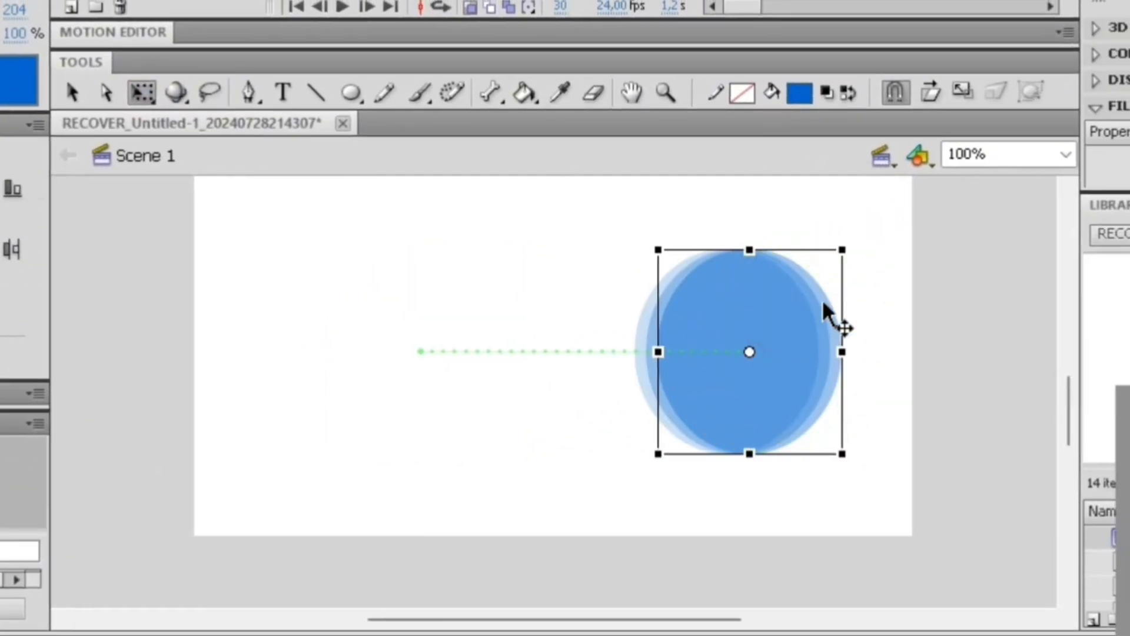
drag(825, 306, 888, 288)
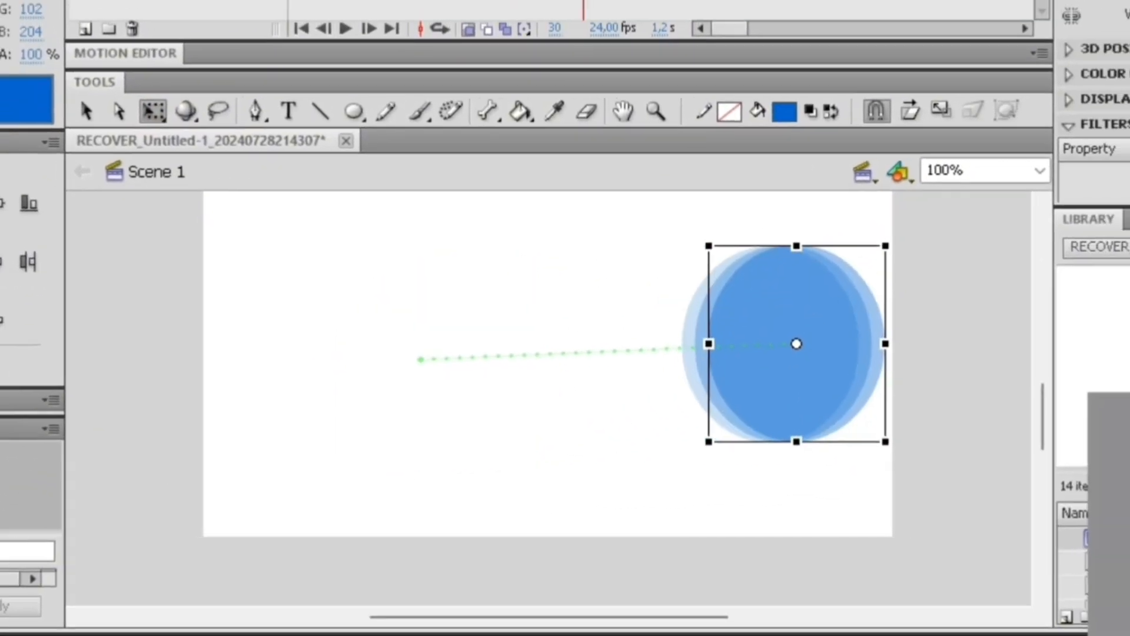
drag(545, 0, 324, 0)
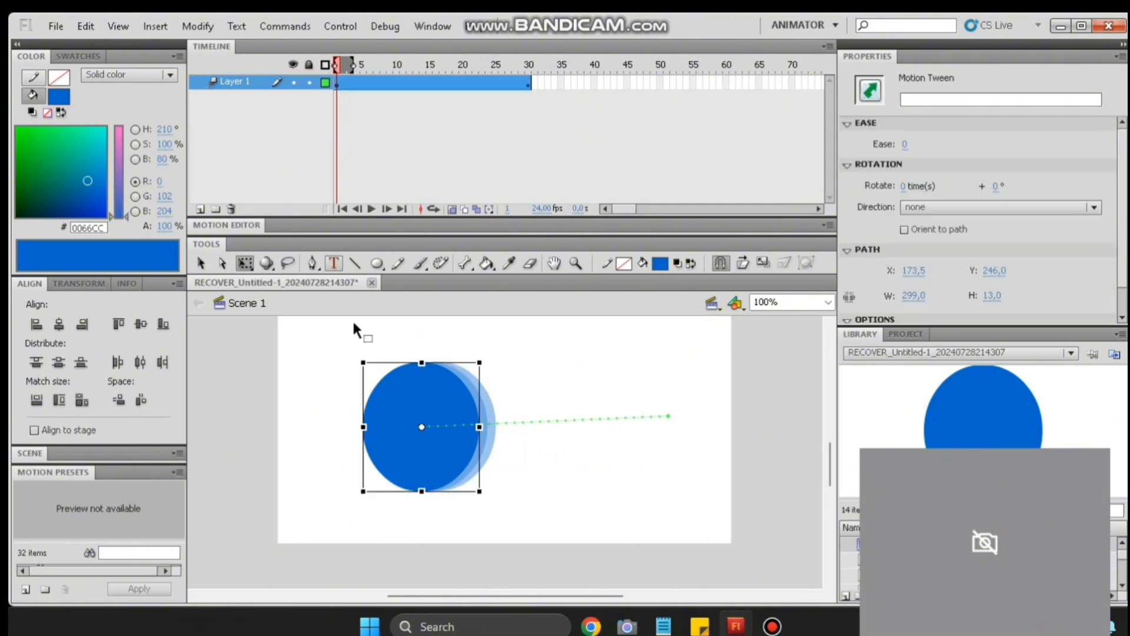
drag(382, 404, 304, 404)
- Play the ball's motion tween, test the movie and minimise the preview
key(Return)
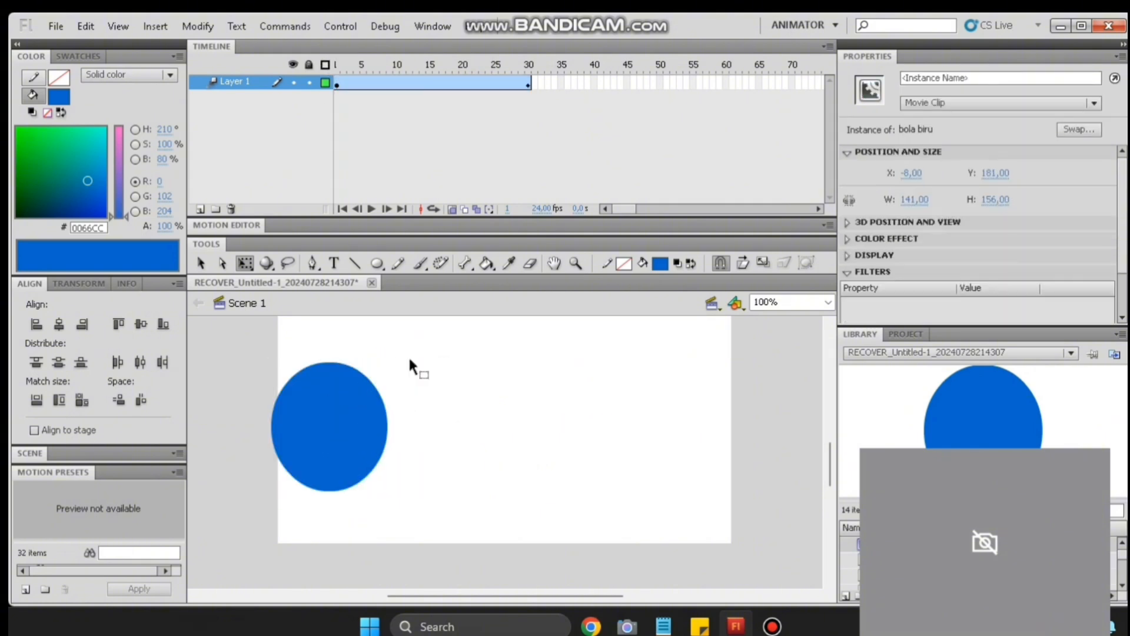
key(Return)
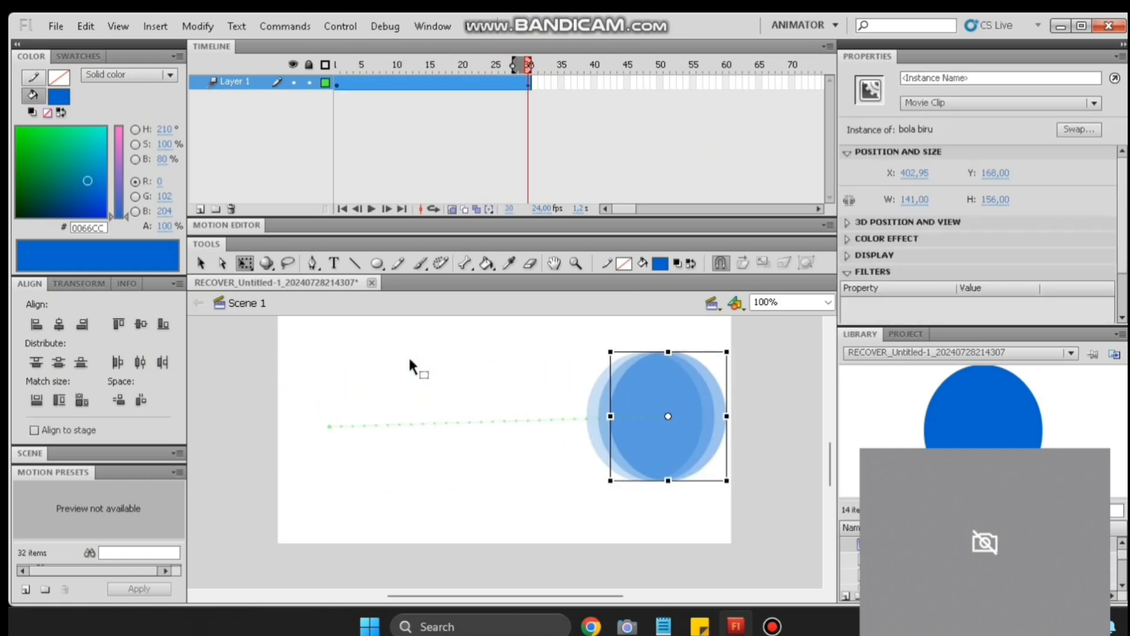
key(ctrl+Return)
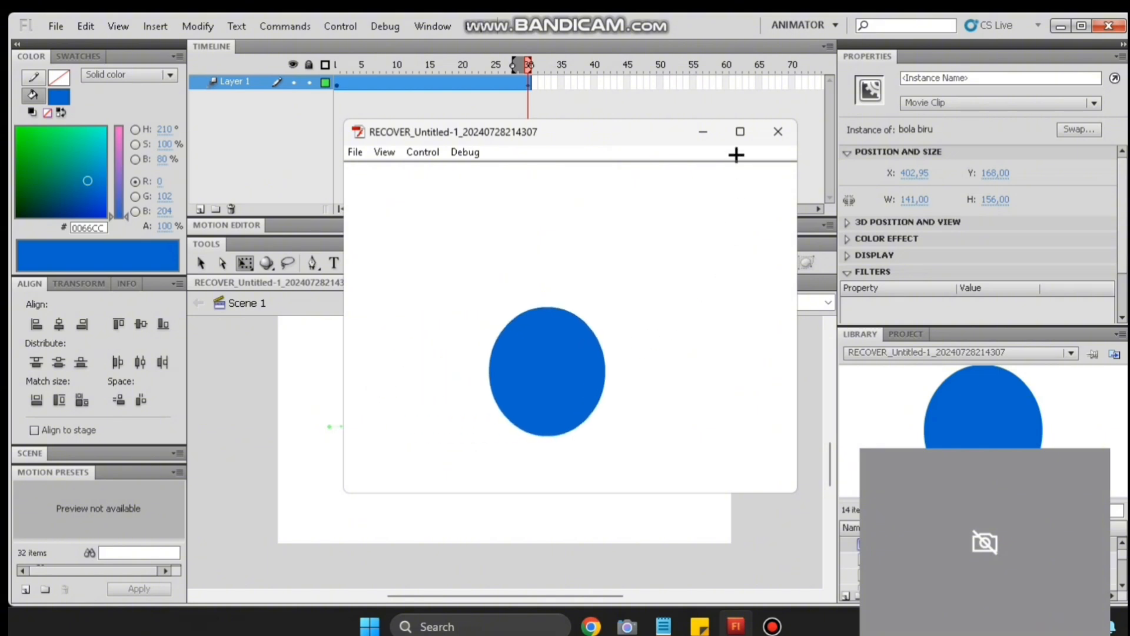
click(713, 133)
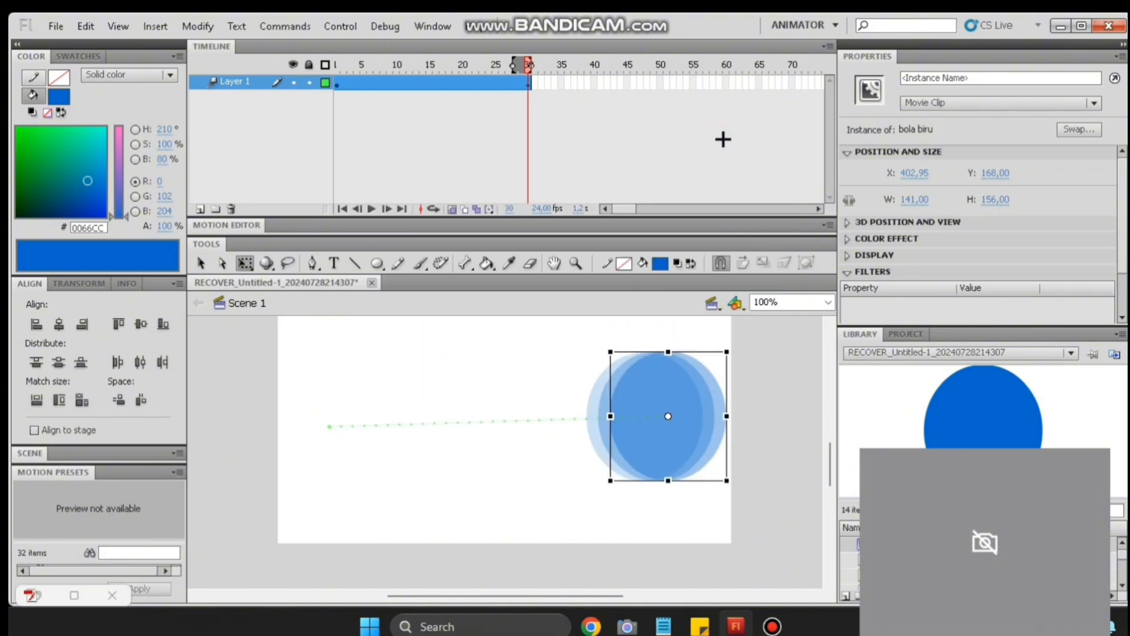
- Insert frames up to frame 30 on the cleared Layer 1 and select frame 1
click(492, 130)
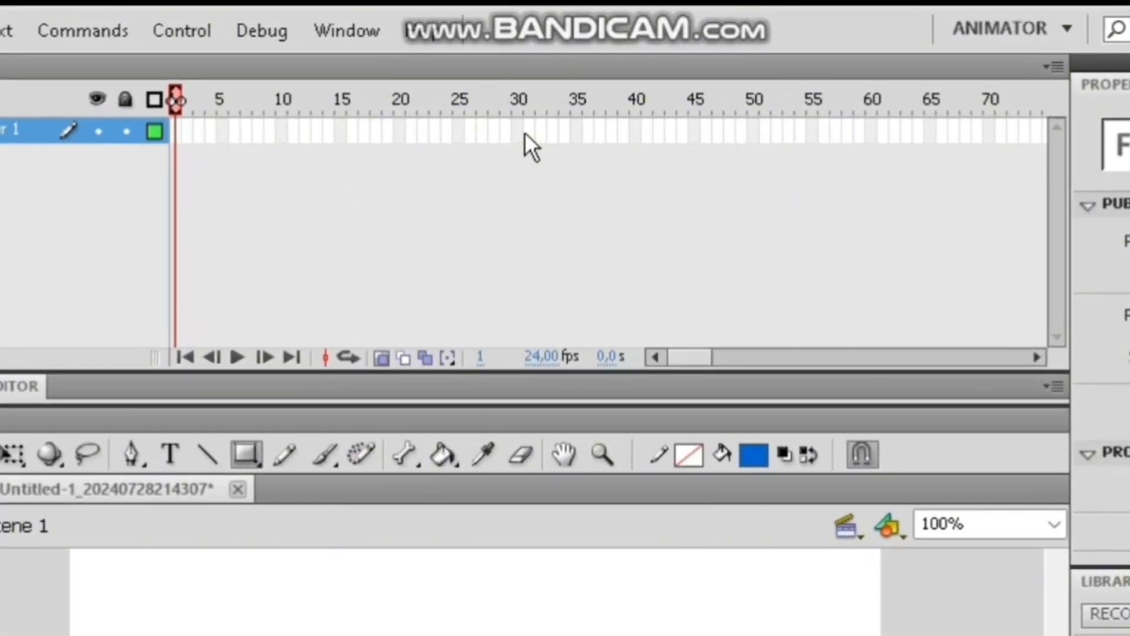
click(518, 130)
click(518, 138)
key(F5)
click(174, 134)
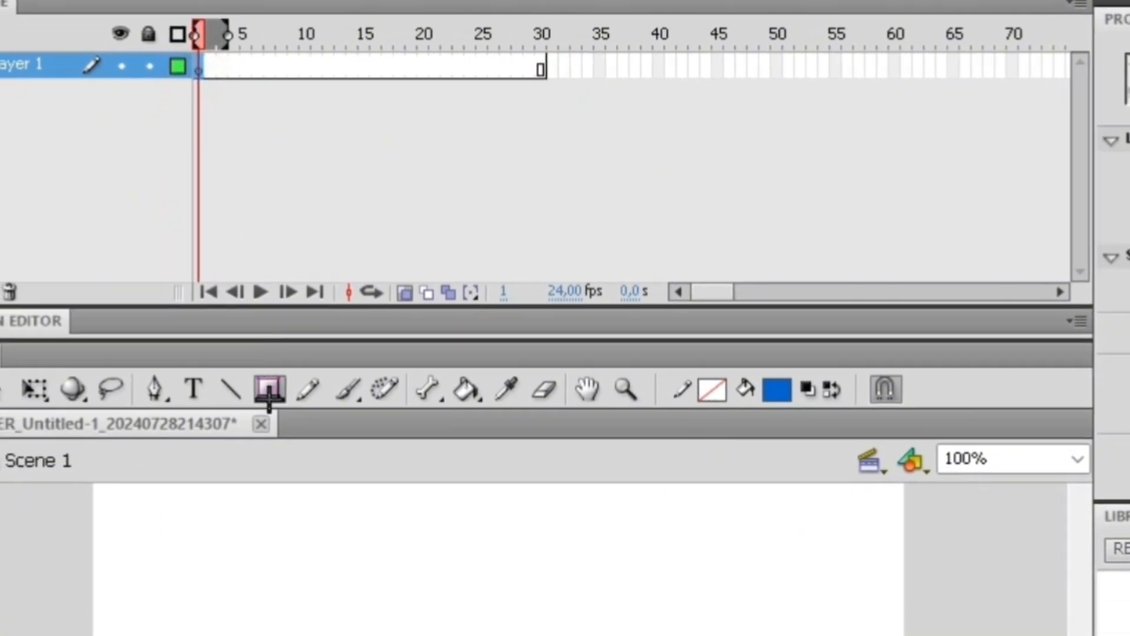
click(246, 454)
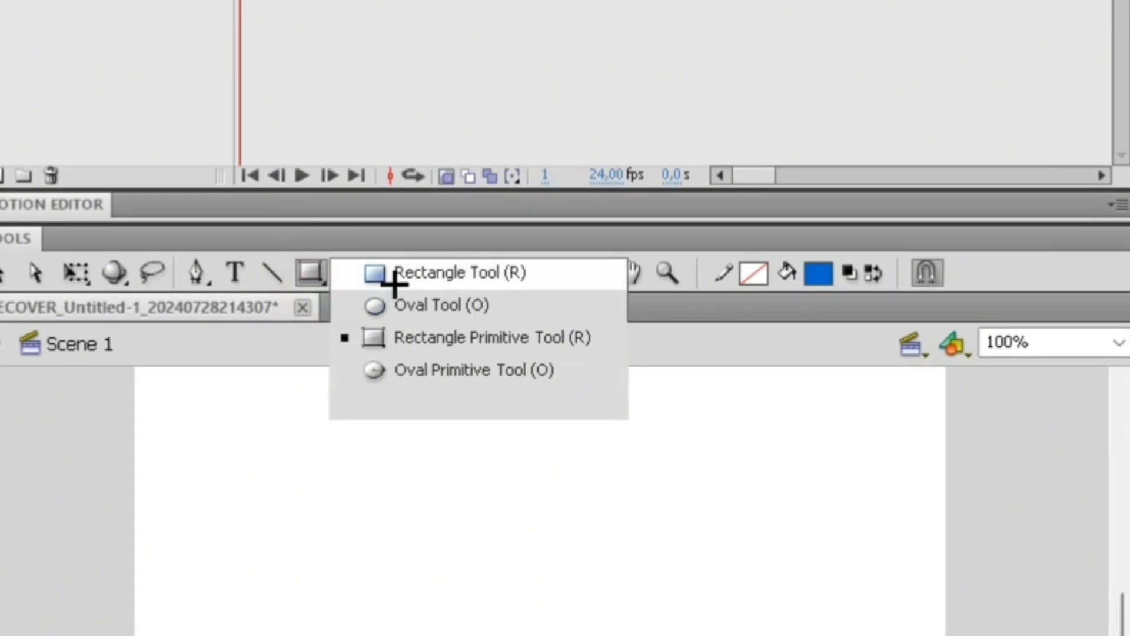
click(385, 293)
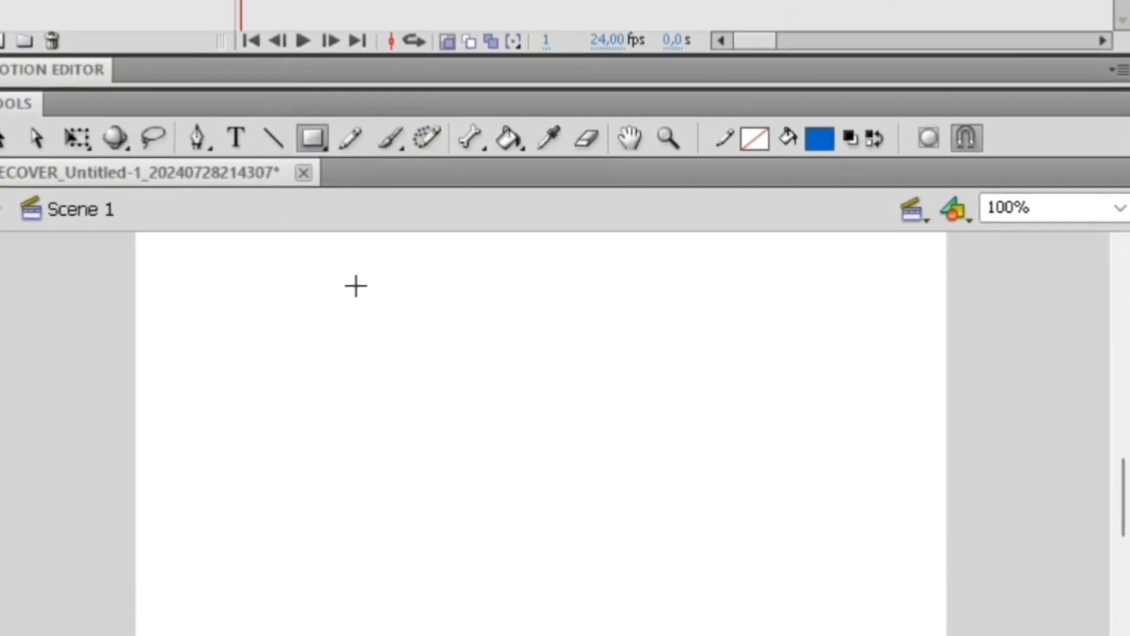
drag(388, 375, 620, 604)
drag(620, 455, 429, 269)
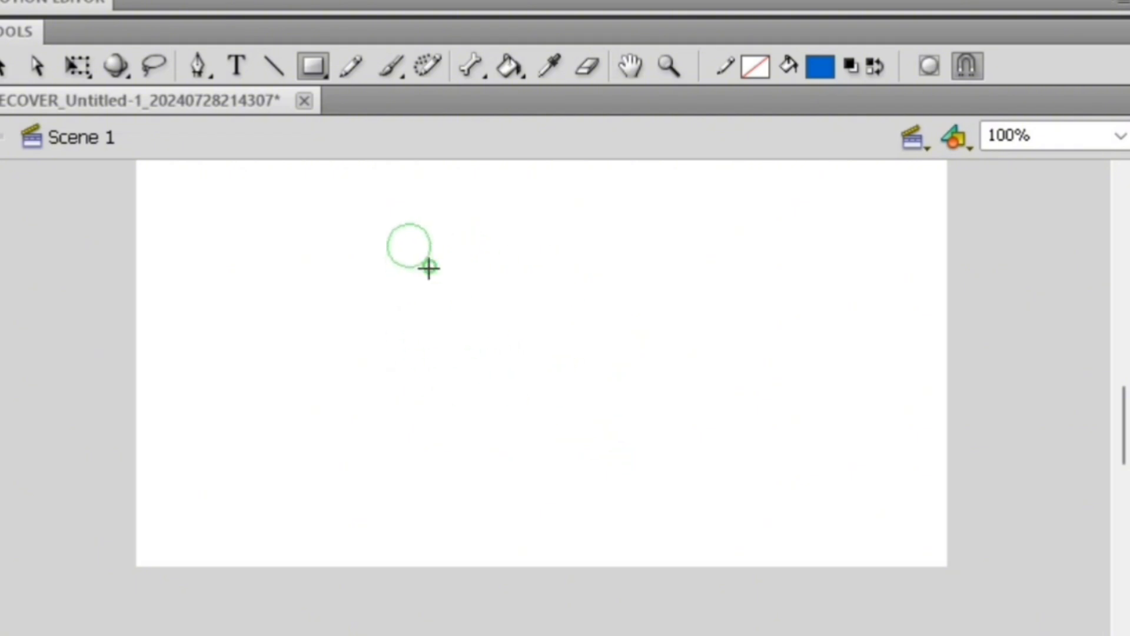
key(ctrl+z)
- Set the Rectangle tool's corner radius to 0 and draw a large blue rectangle on the stage at frame 1
click(326, 80)
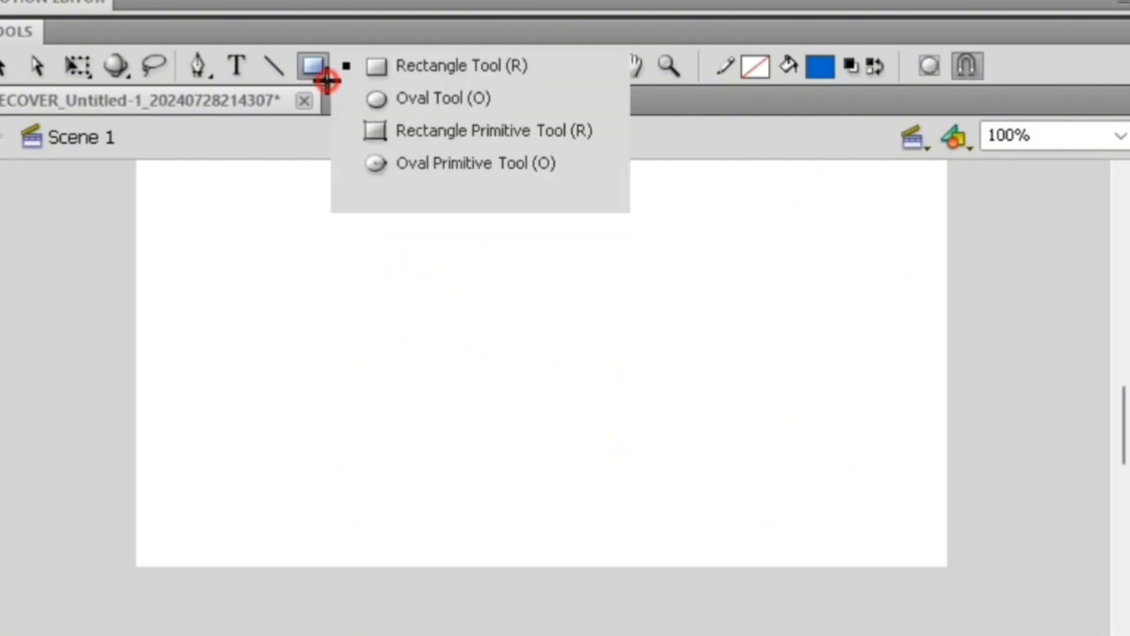
click(421, 83)
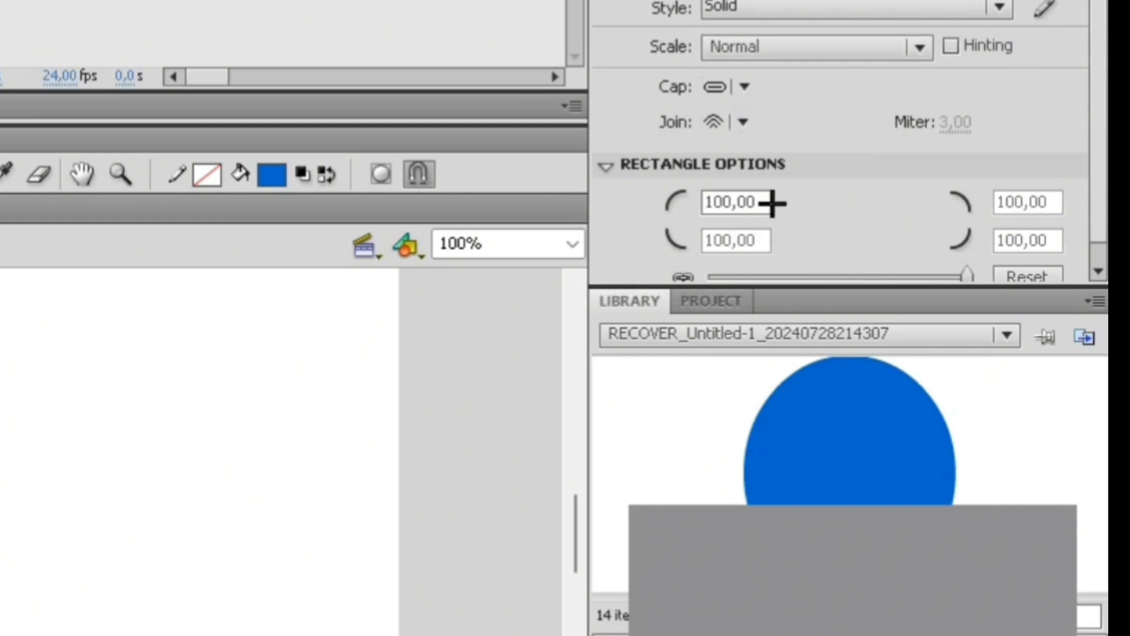
drag(771, 203, 610, 223)
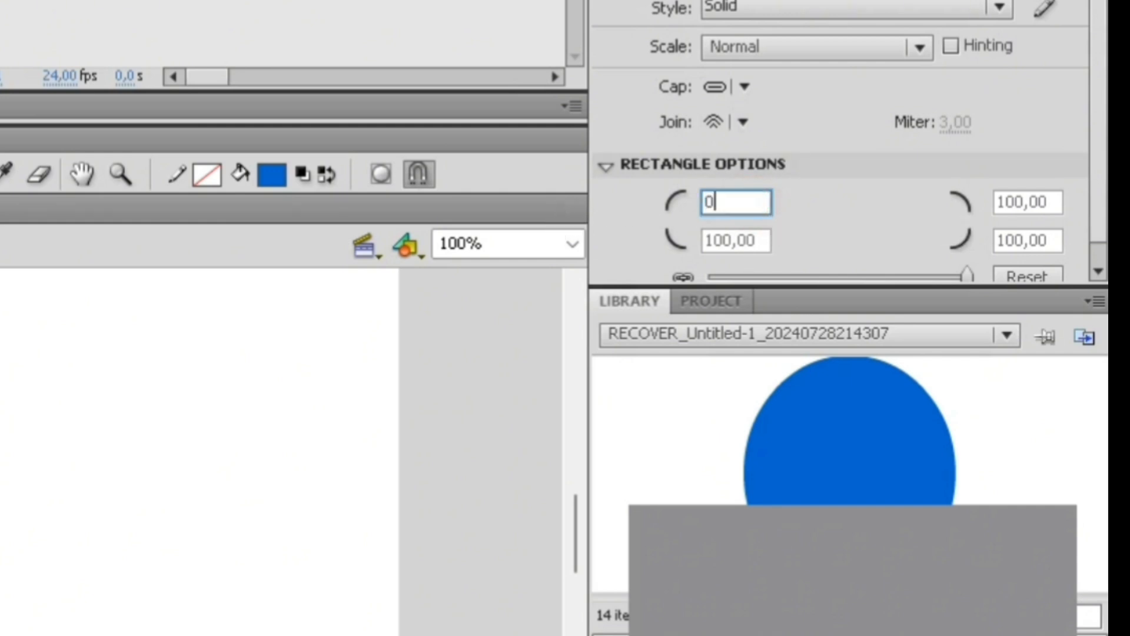
key(Return)
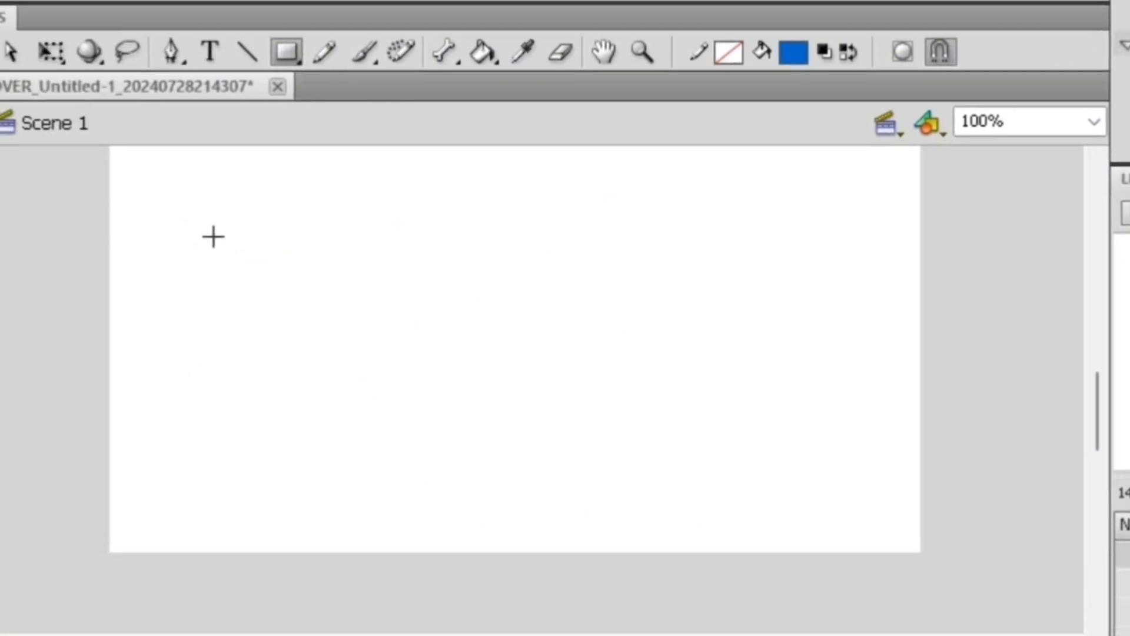
drag(374, 345, 859, 467)
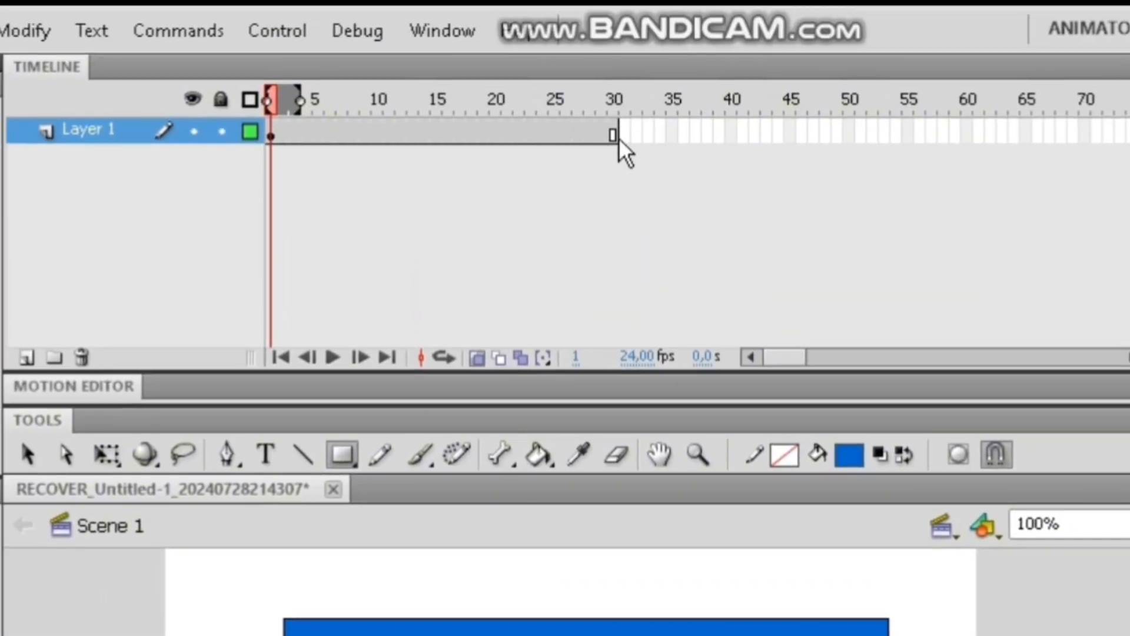
click(627, 134)
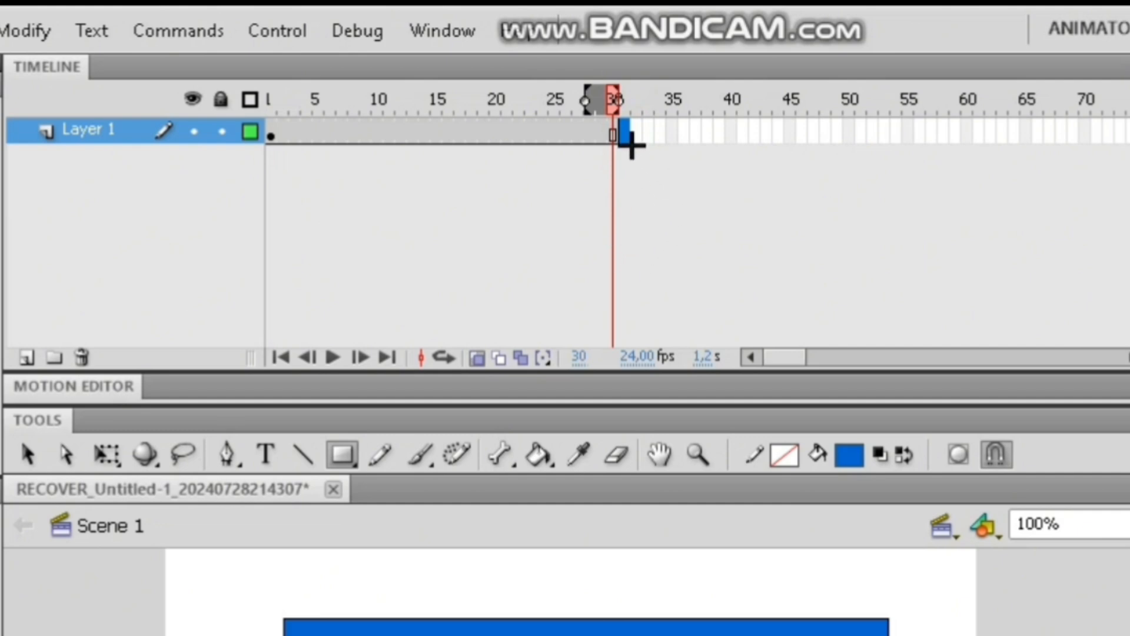
key(F6)
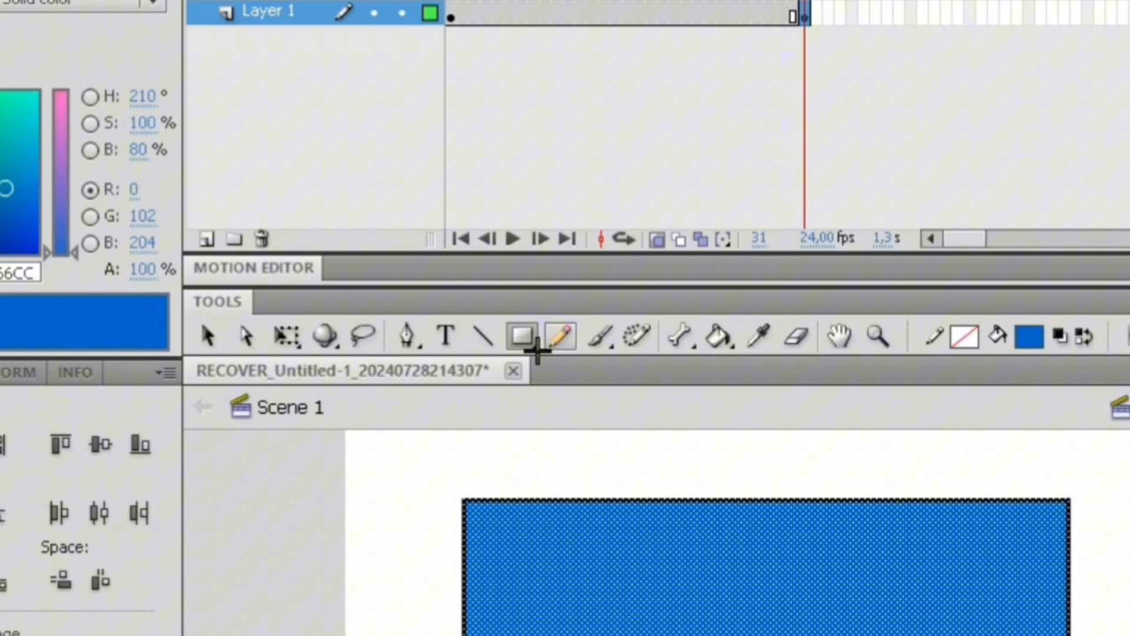
drag(513, 342, 584, 374)
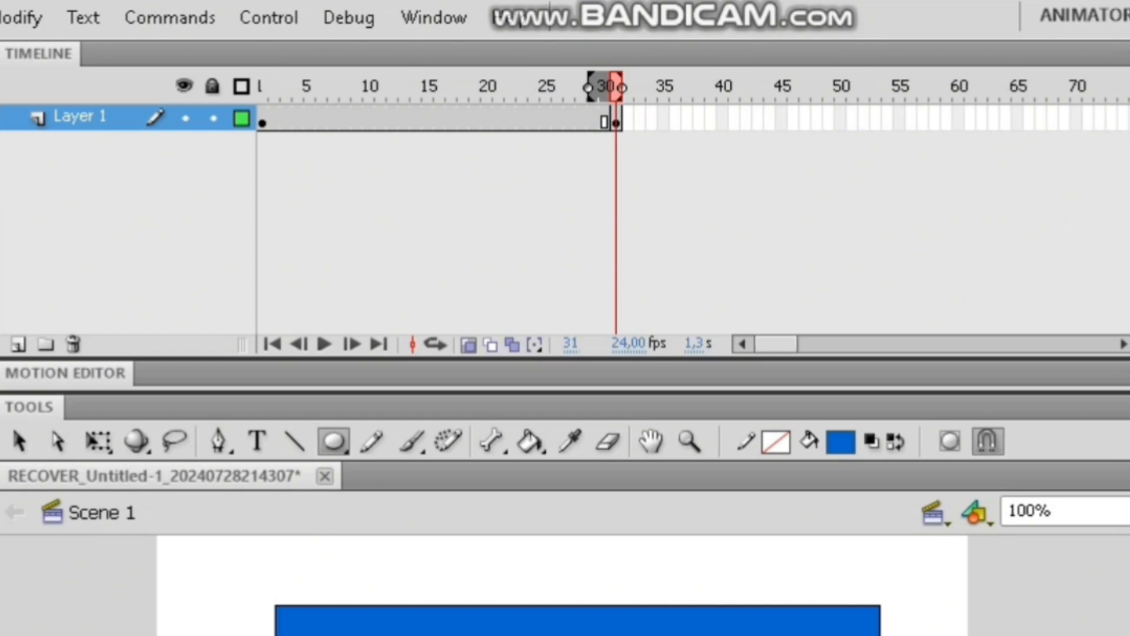
key(ctrl+z)
key(ctrl+z)
key(ctrl+z)
key(ctrl+z)
key(ctrl+z)
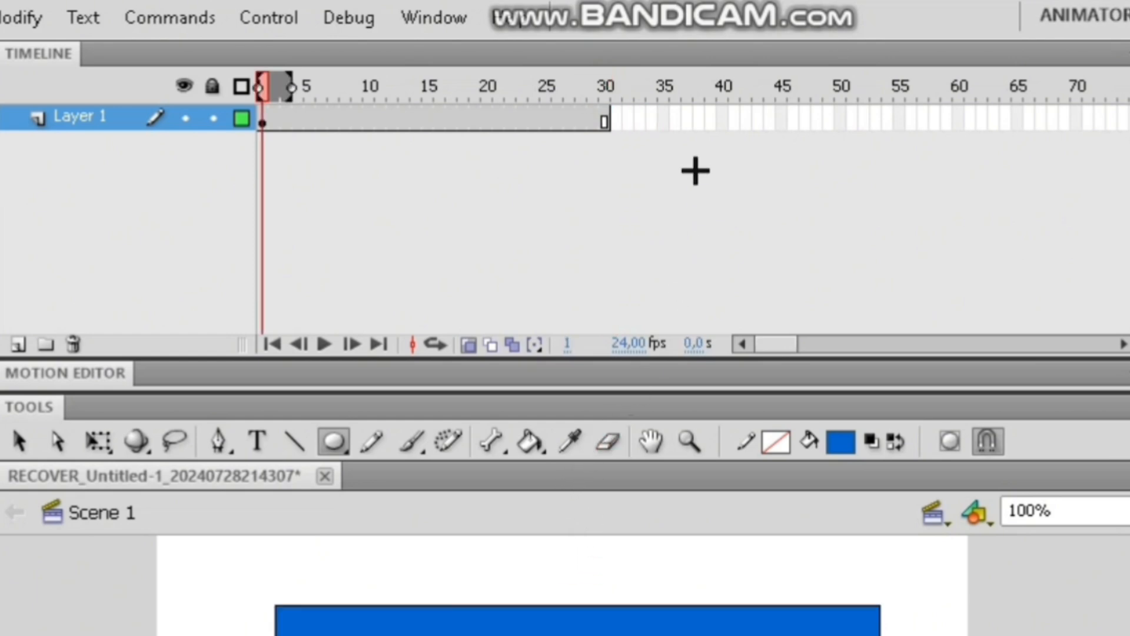
- Insert a keyframe at frame 31 and replace its rectangle with a blue circle centred over the previous frame's rectangle
click(664, 118)
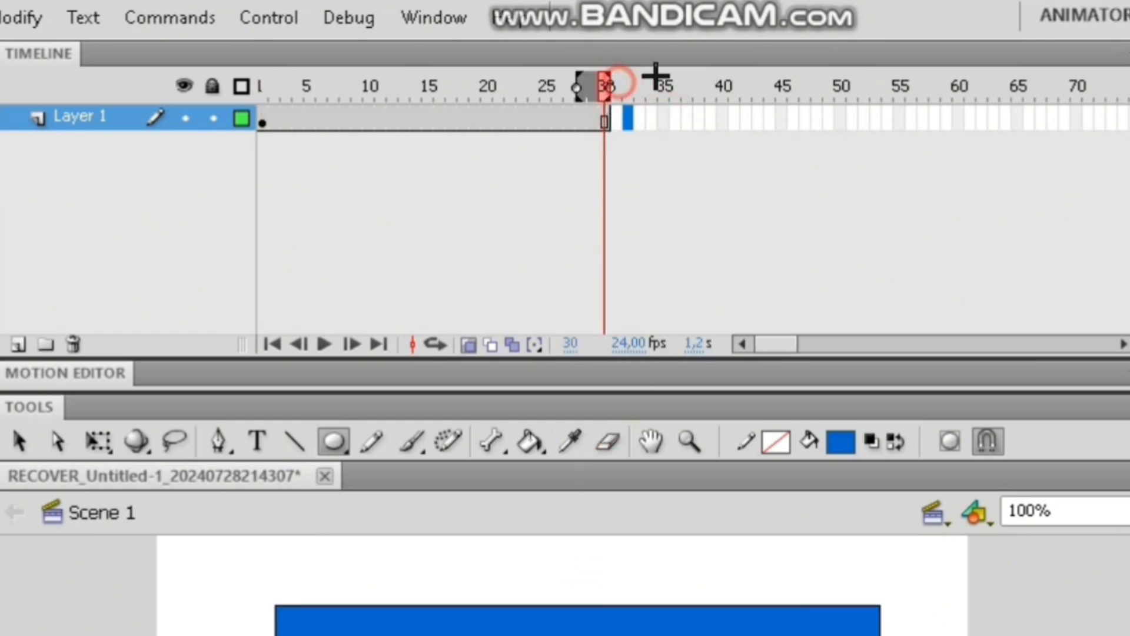
click(616, 118)
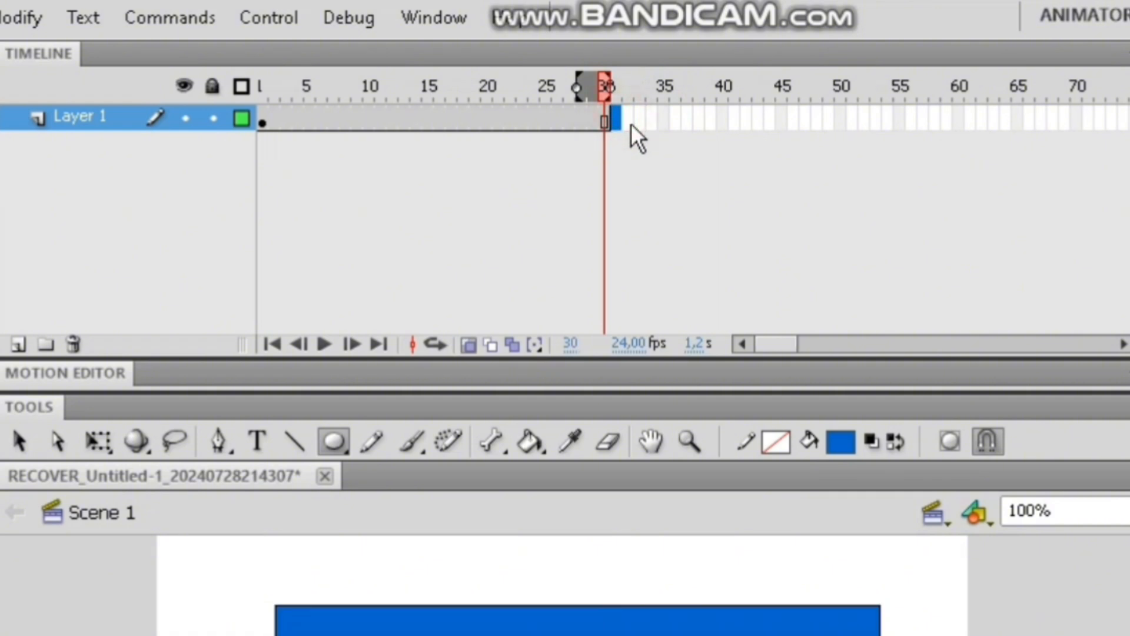
key(F6)
drag(643, 126, 623, 124)
key(Delete)
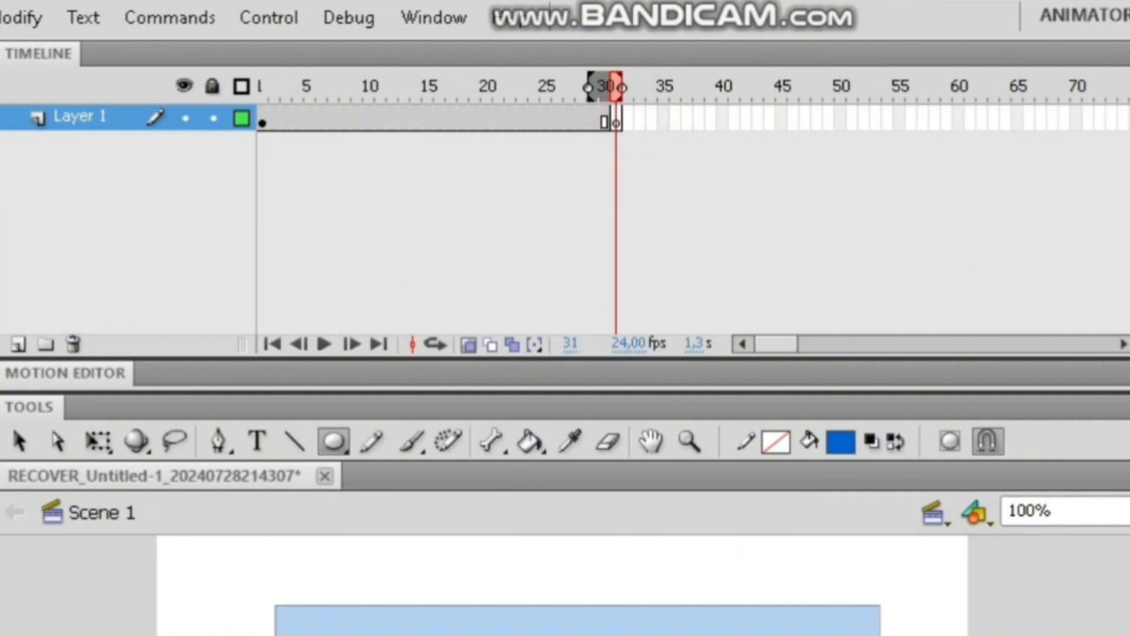
drag(465, 610, 685, 564)
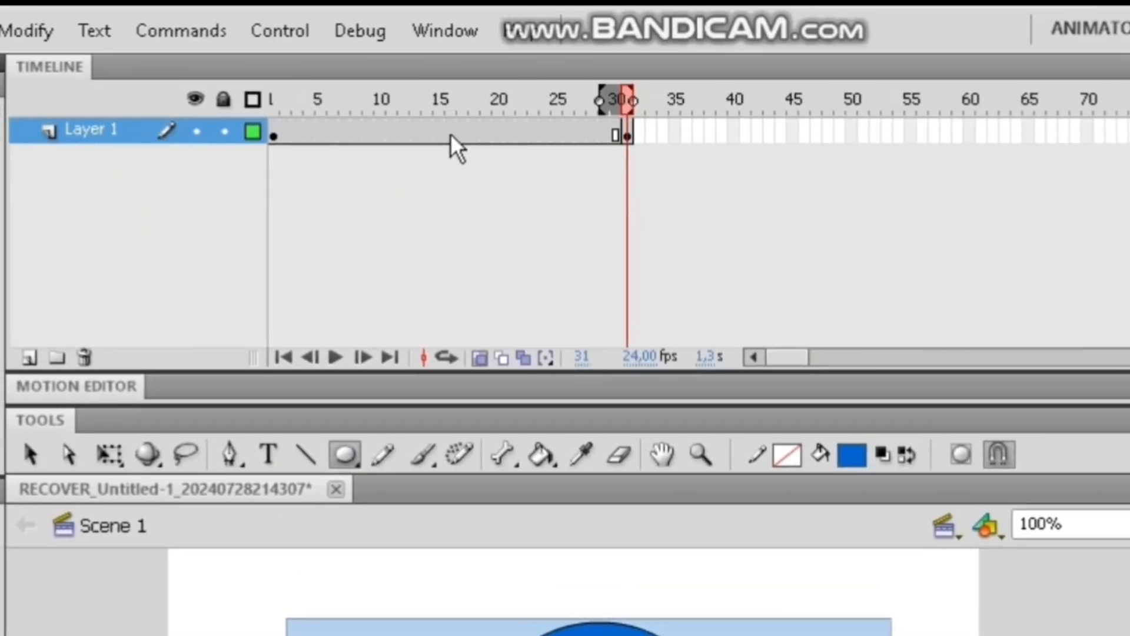
- Create a shape tween between the rectangle at frame 1 and the circle at frame 31, and play it from frame 1
click(464, 130)
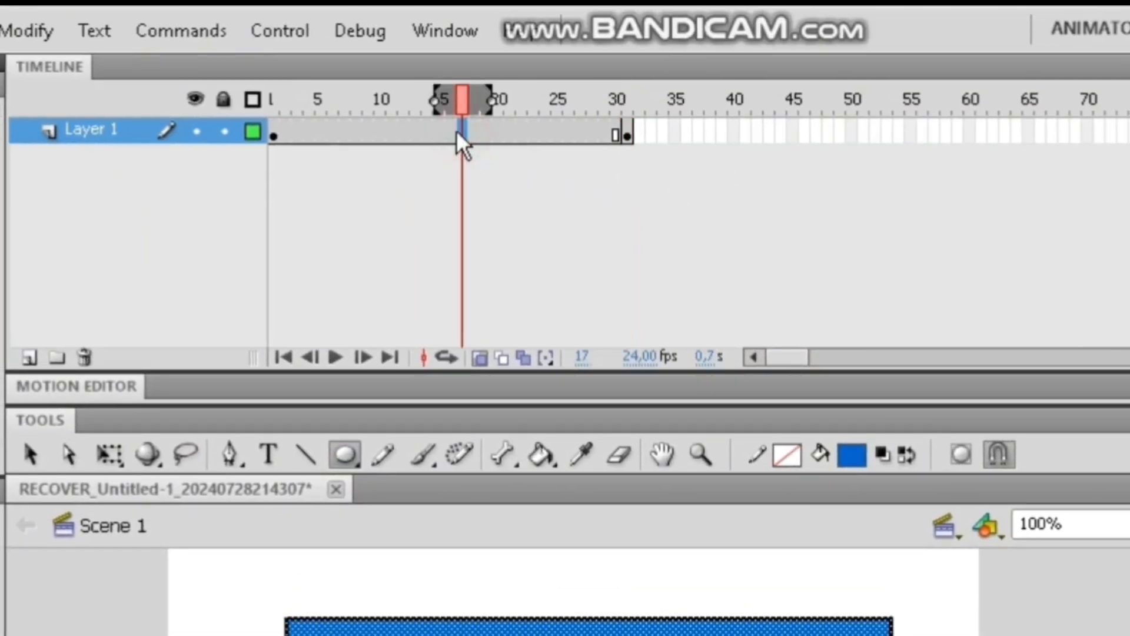
right_click(463, 131)
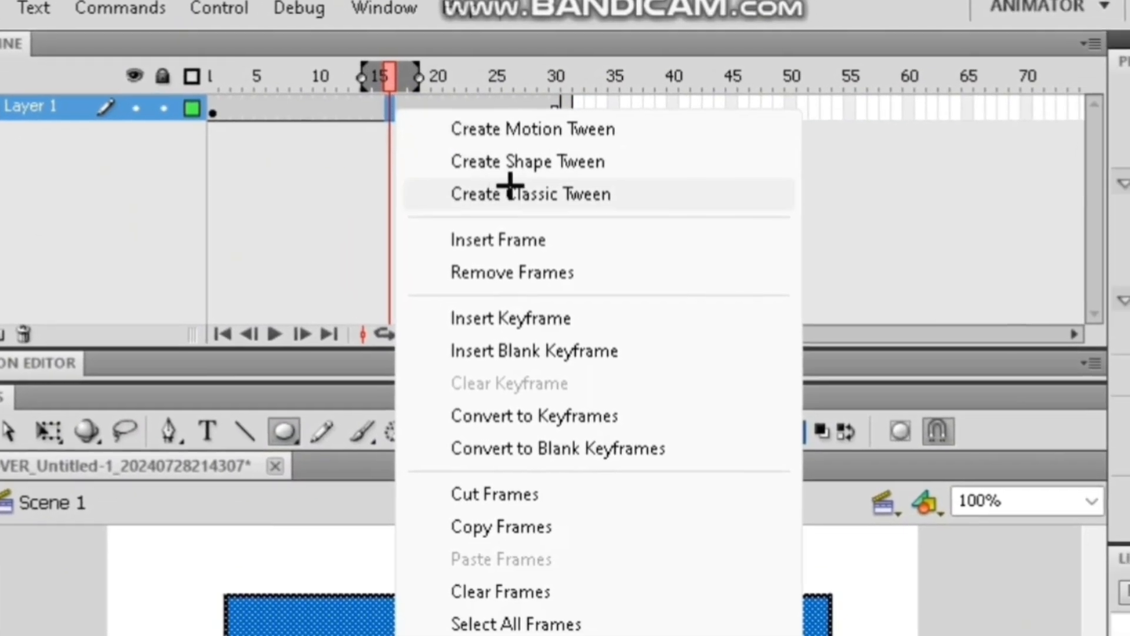
click(522, 164)
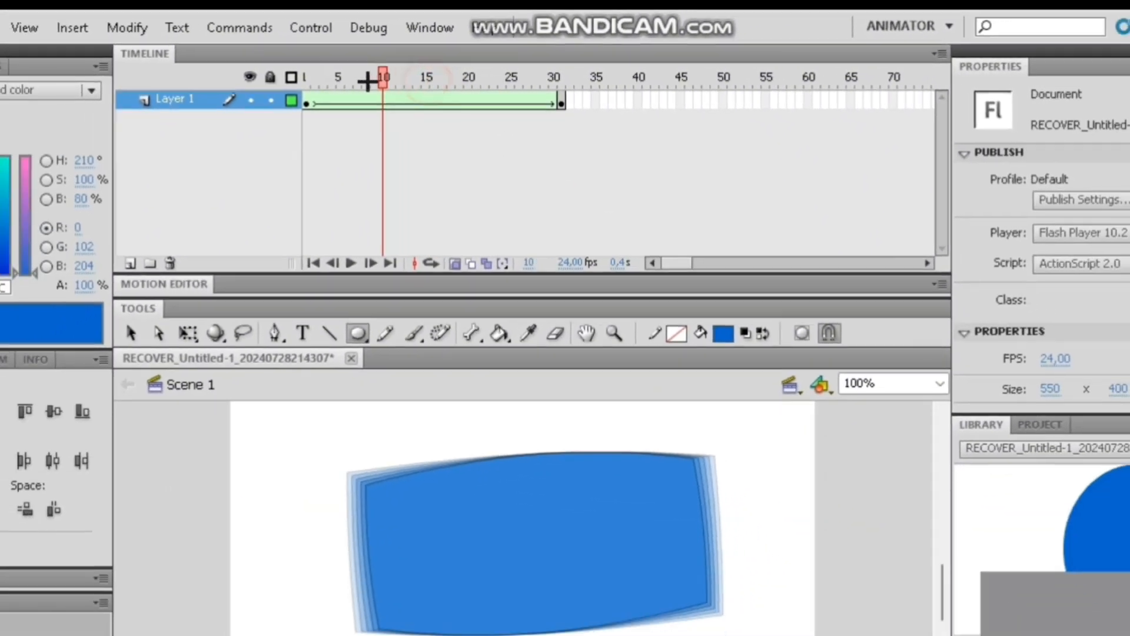
click(212, 76)
key(Return)
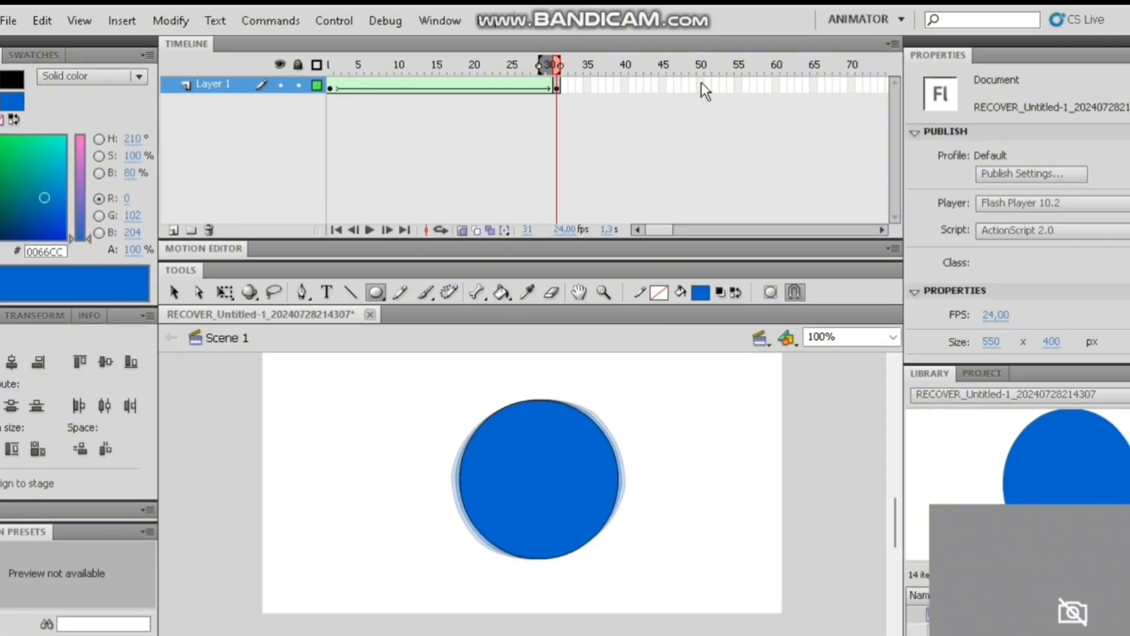
- Insert a keyframe at frame 60 and delete the circle from it
click(688, 96)
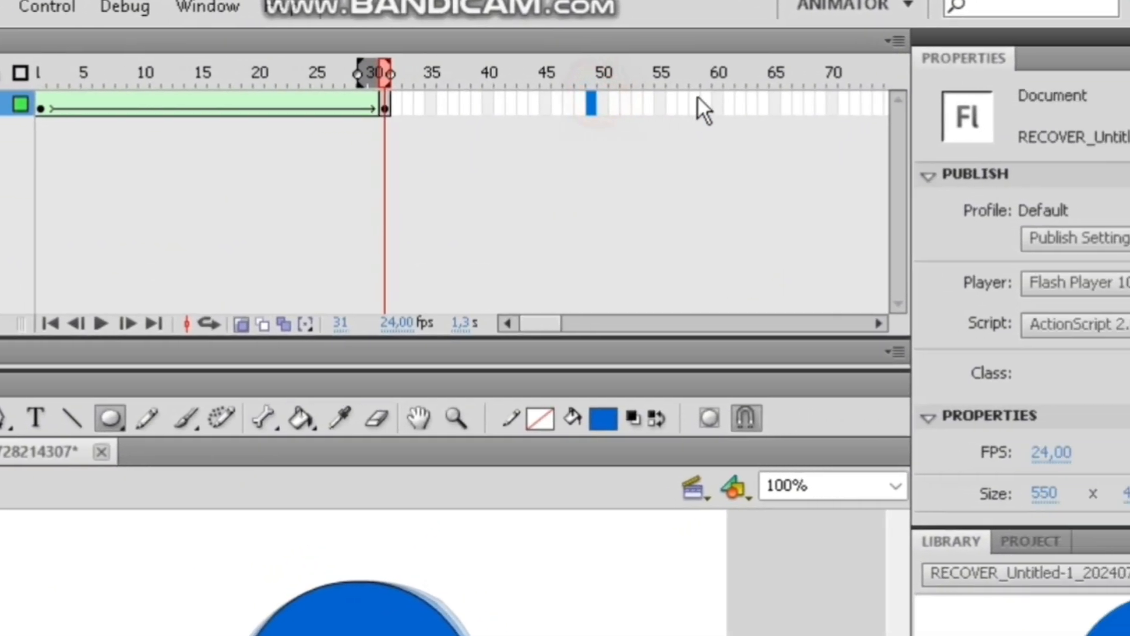
drag(708, 104, 720, 105)
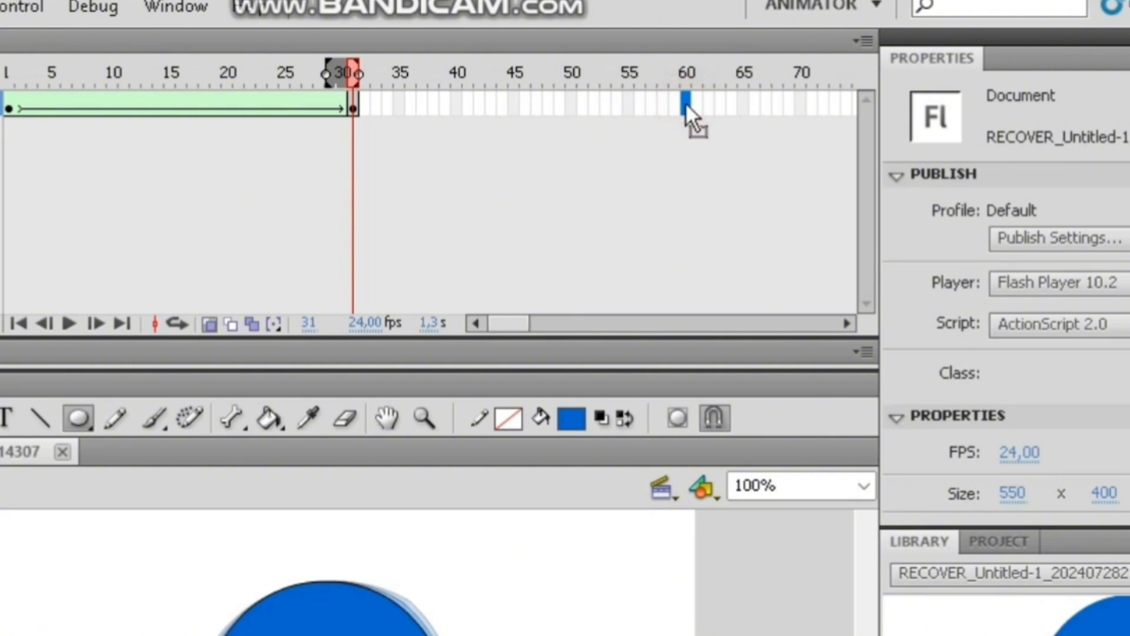
key(F6)
click(696, 99)
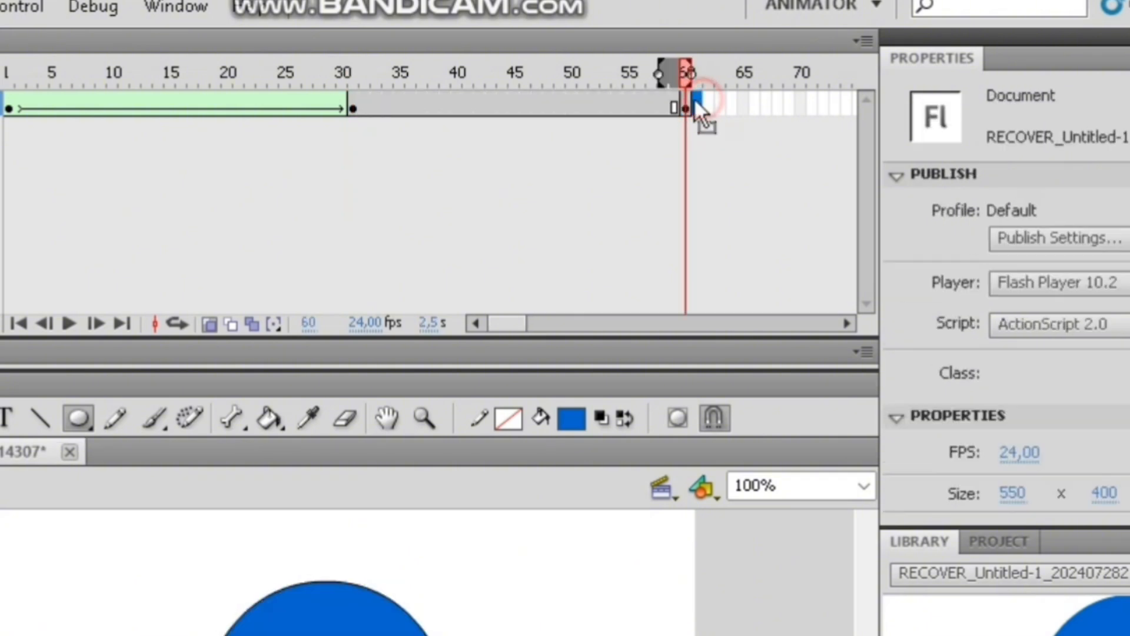
click(685, 100)
key(Delete)
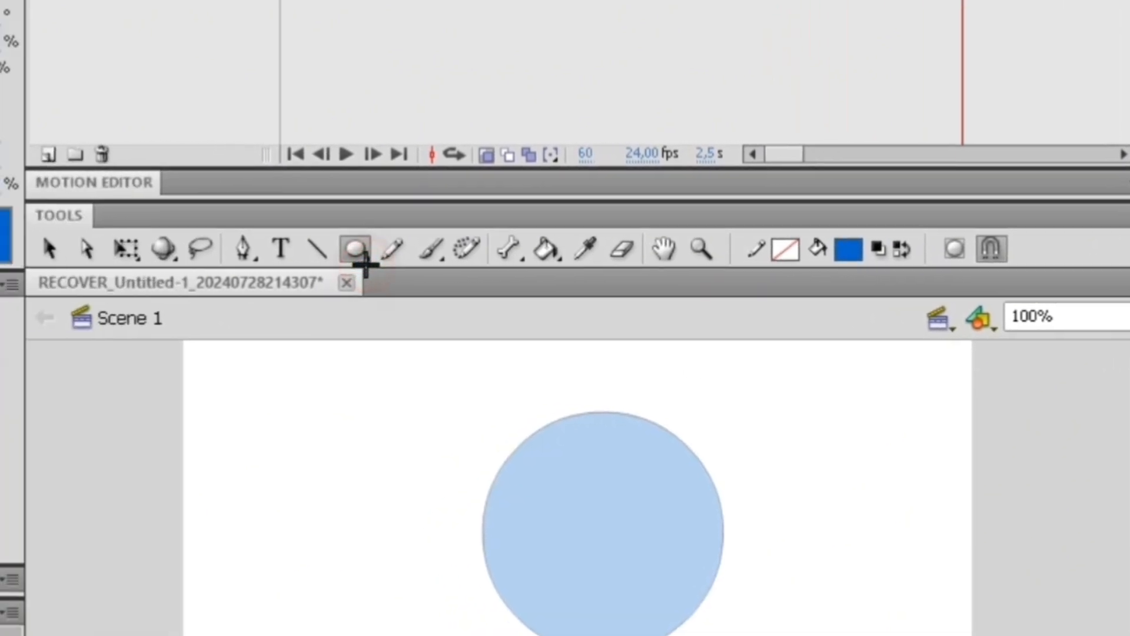
- Draw a large blue rectangle over the faded circle at frame 60 with the Rectangle tool
click(177, 246)
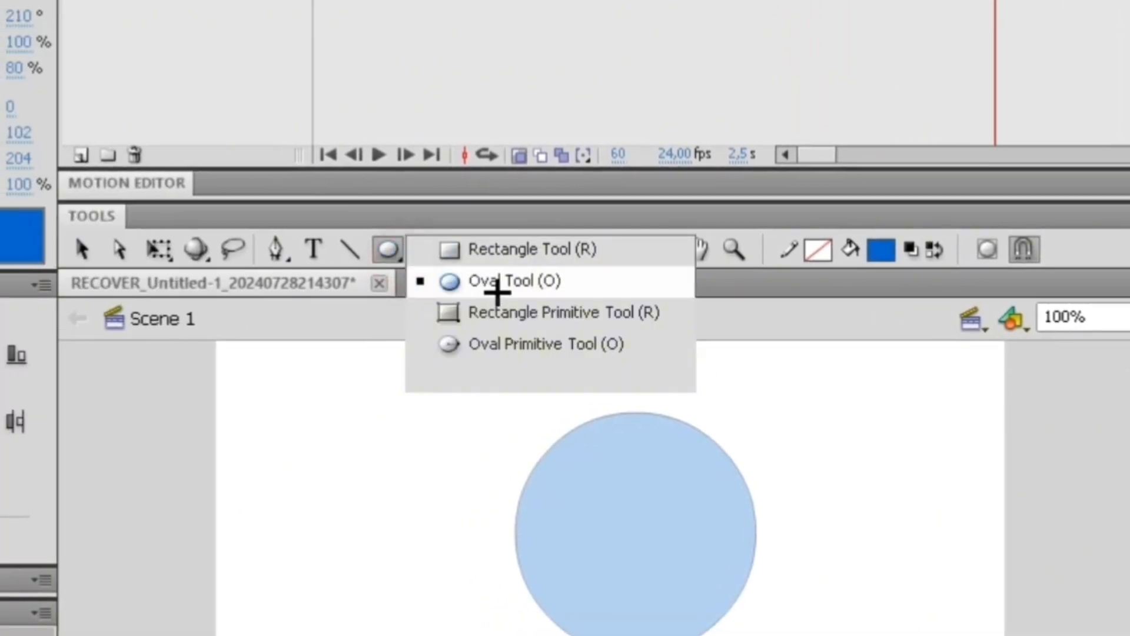
click(527, 252)
drag(310, 401, 785, 635)
drag(745, 520, 899, 546)
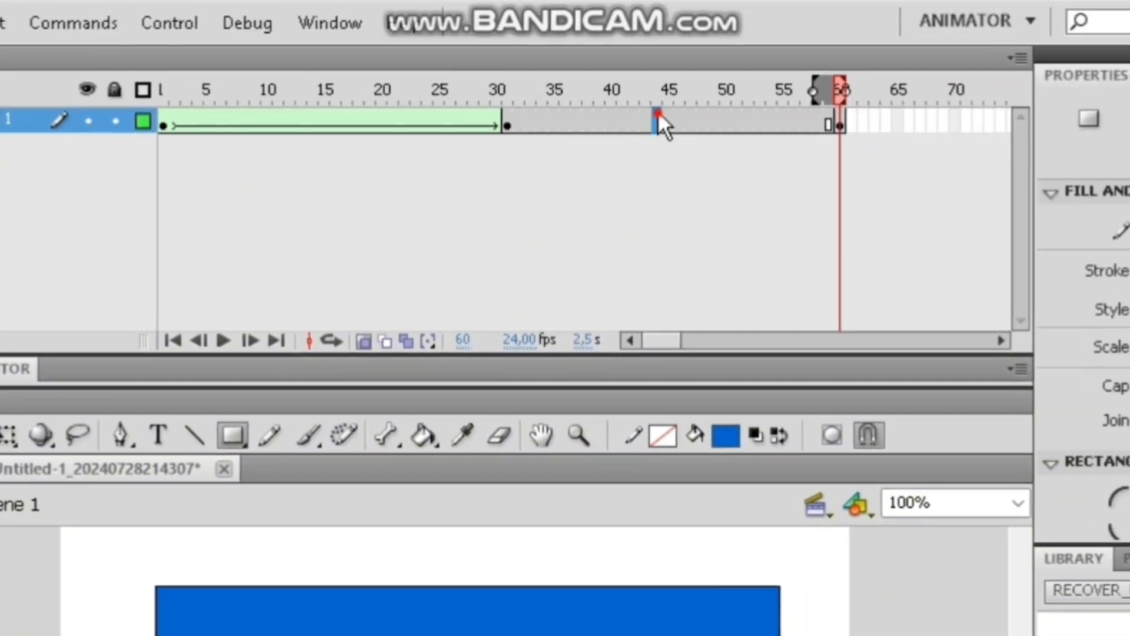
- Create a shape tween between frames 31 and 60, and play the whole animation from frame 1
right_click(657, 112)
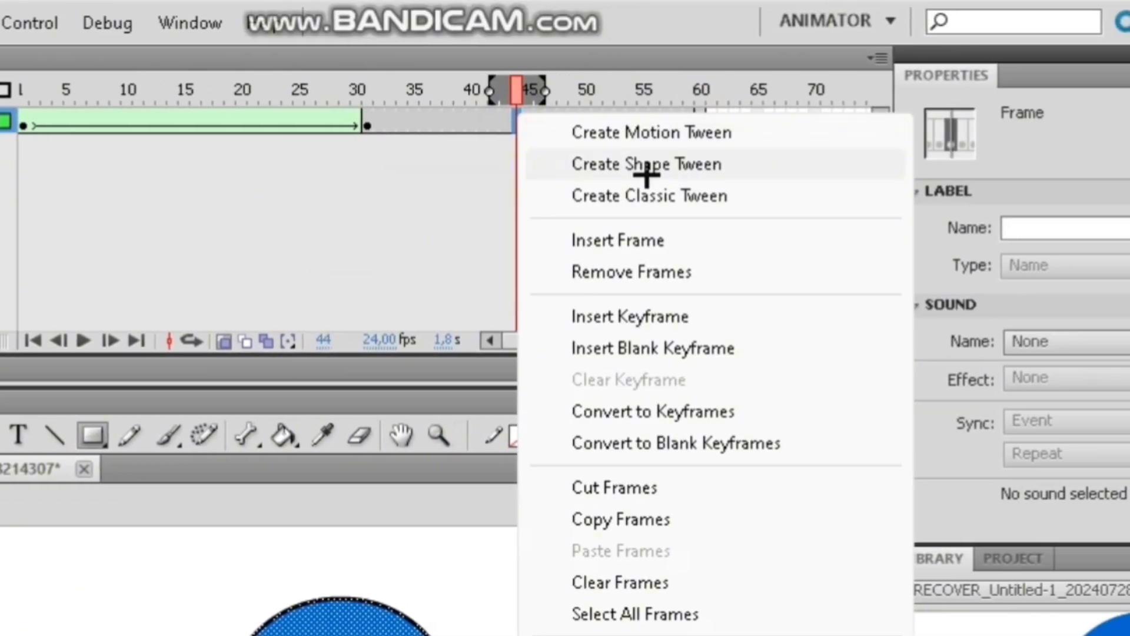
click(640, 164)
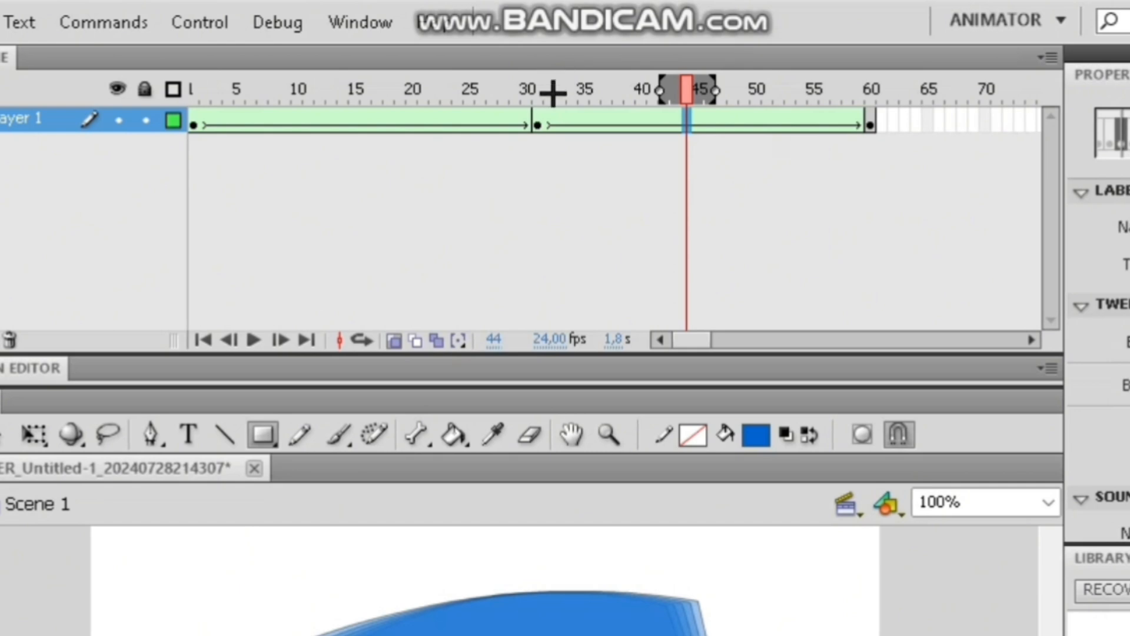
drag(552, 93, 146, 120)
key(Return)
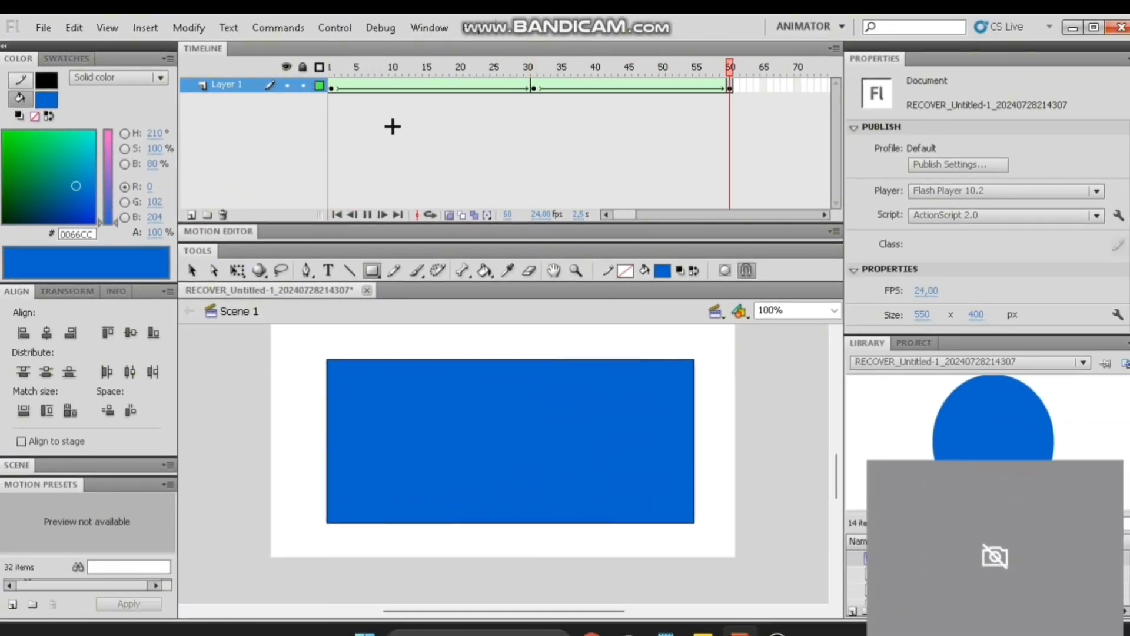
drag(565, 67, 328, 74)
key(Return)
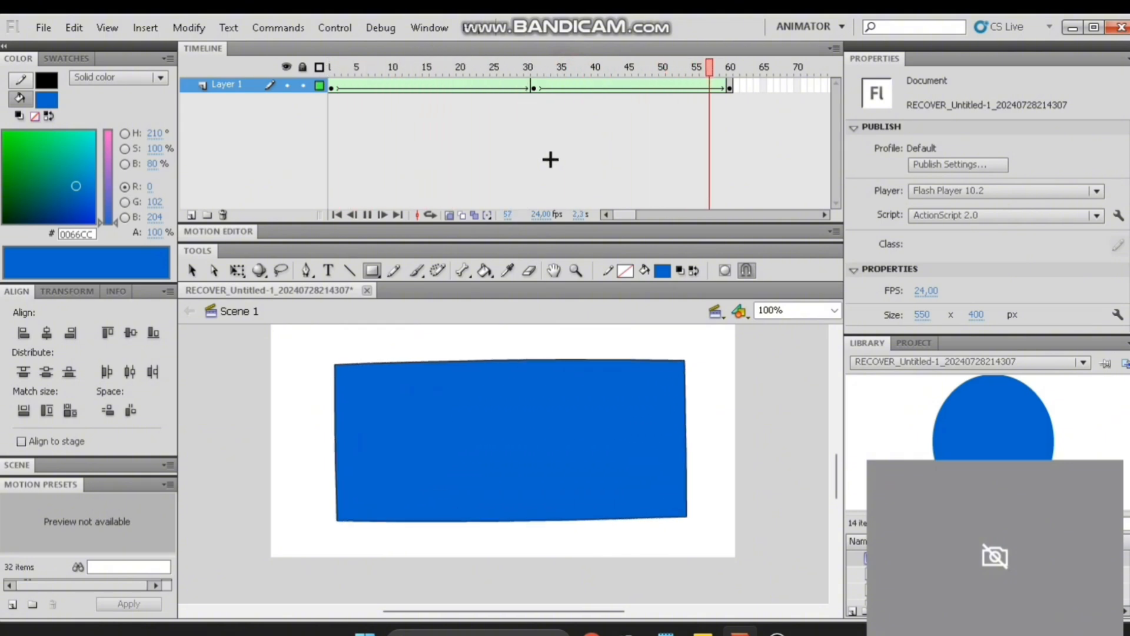
- Test the movie to preview the blue shape tween and the red and blue rectangle version
key(ctrl+Return)
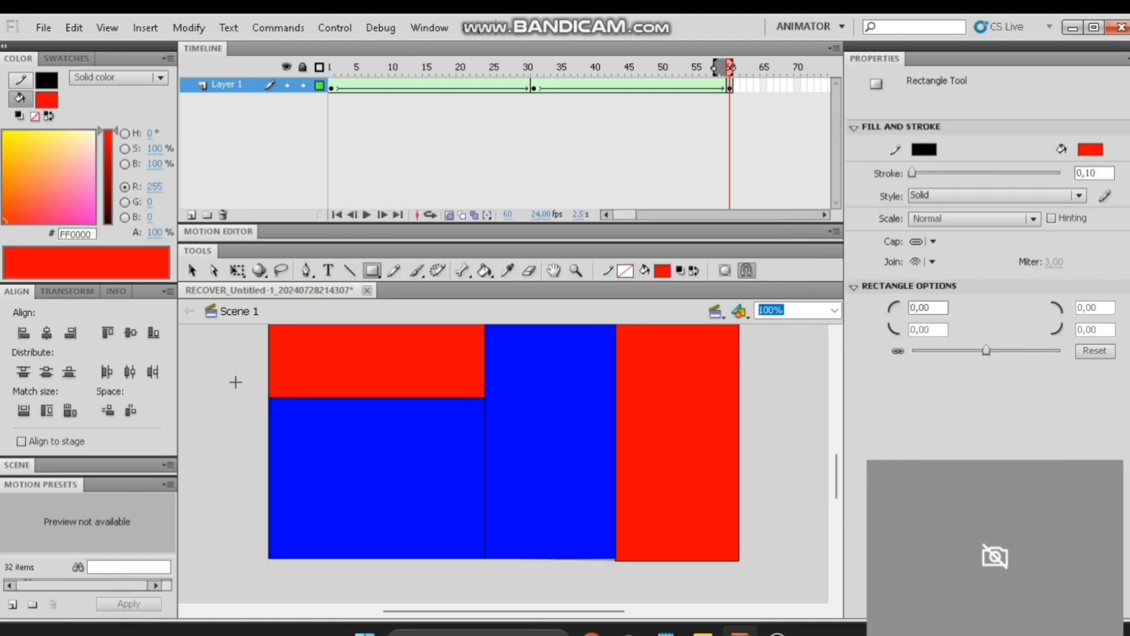
key(ctrl+Return)
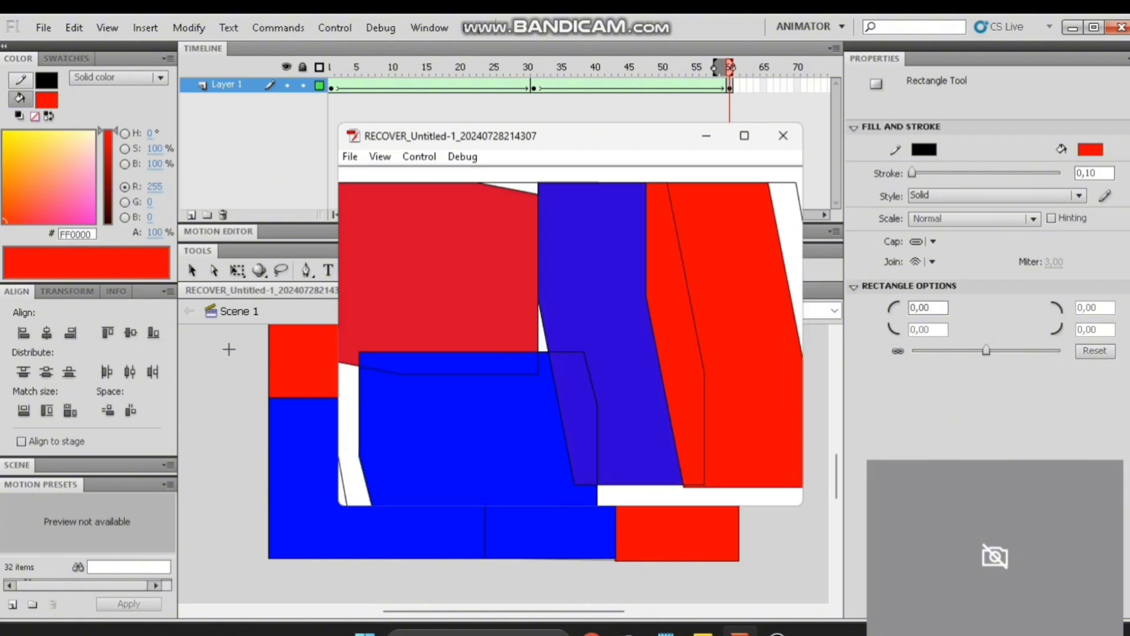
click(358, 321)
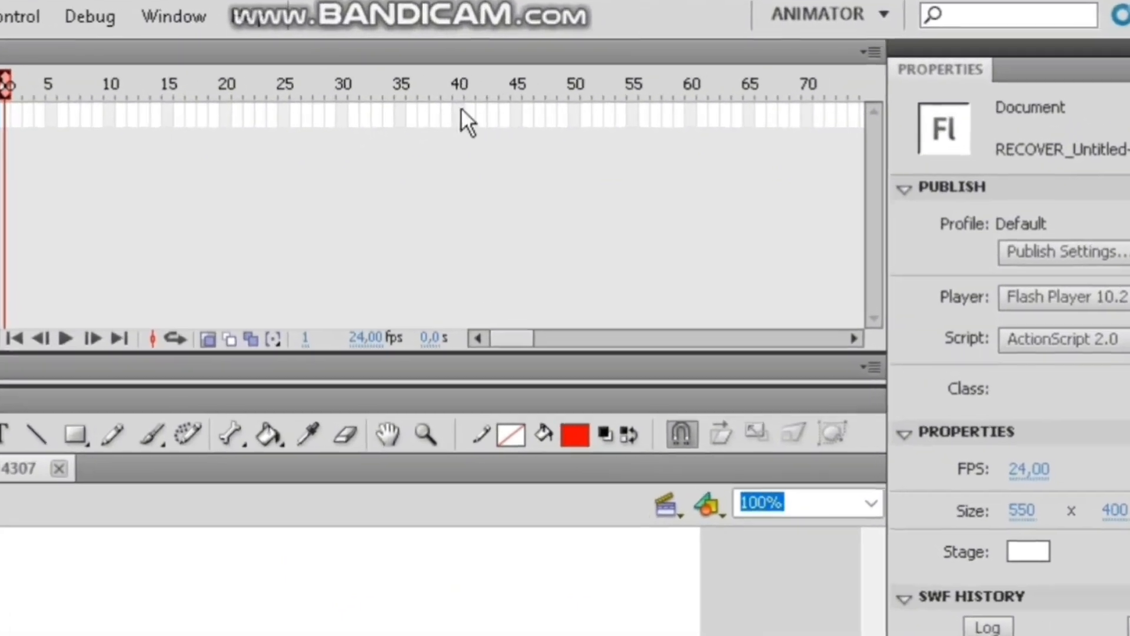
- Insert frames up to frame 60 on the empty Layer 1 and add a classic motion guide above it, reselecting Layer 1
click(692, 114)
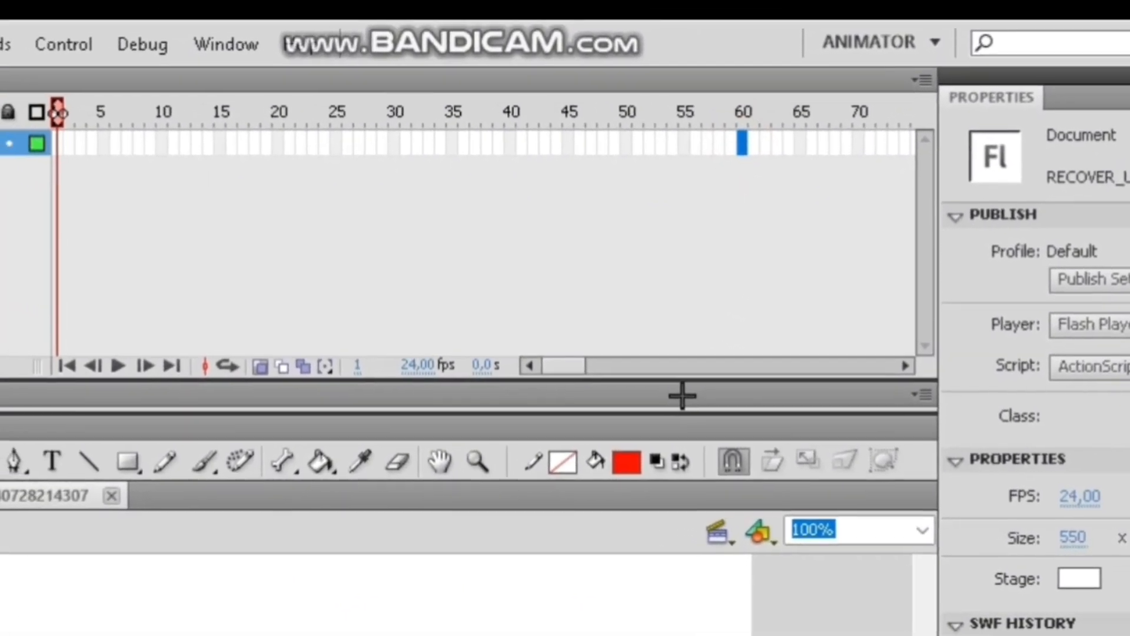
key(F5)
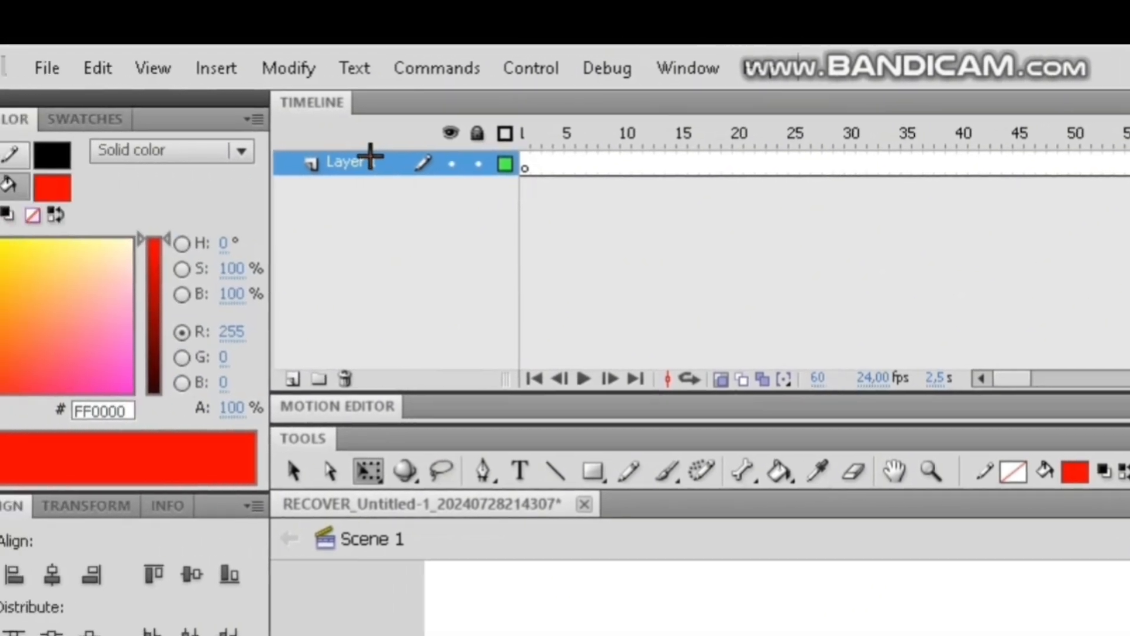
right_click(362, 167)
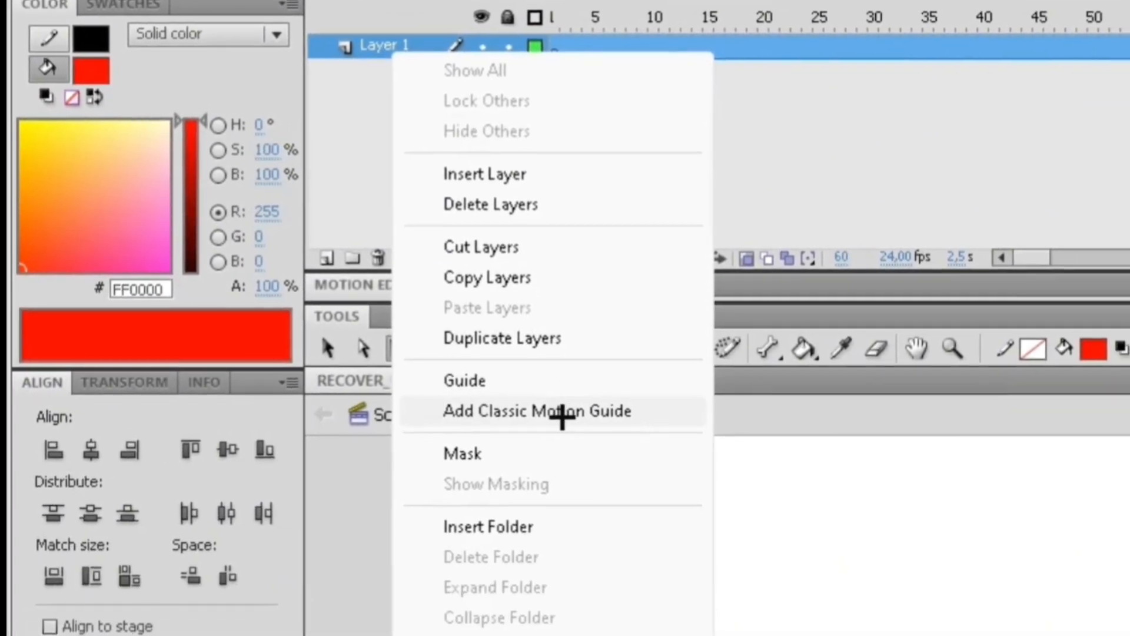
click(553, 468)
click(373, 131)
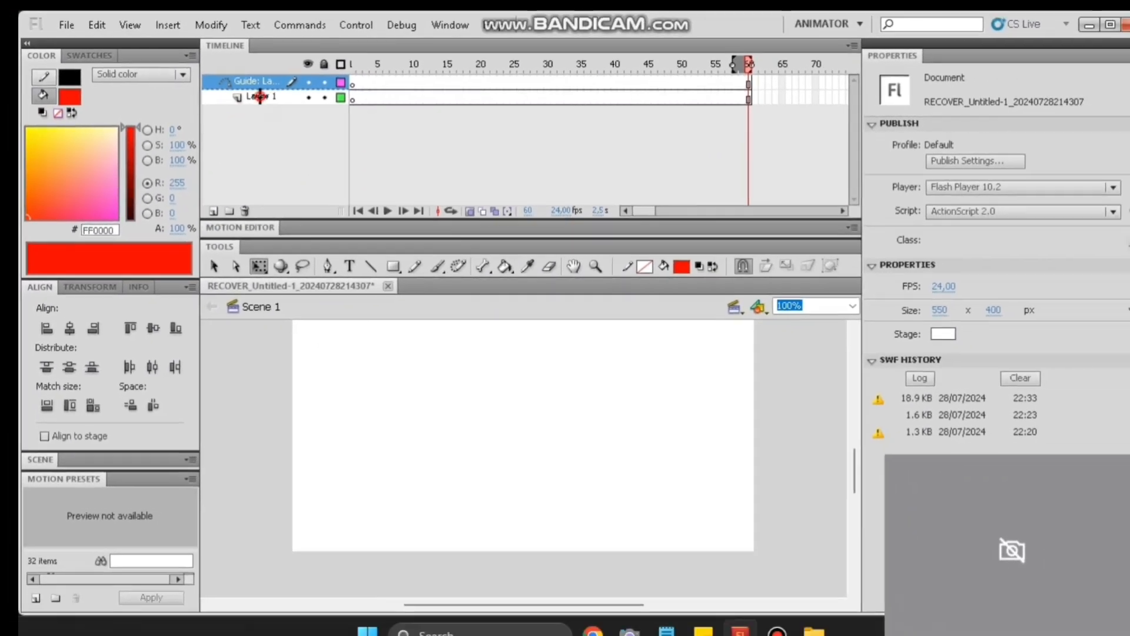
click(309, 88)
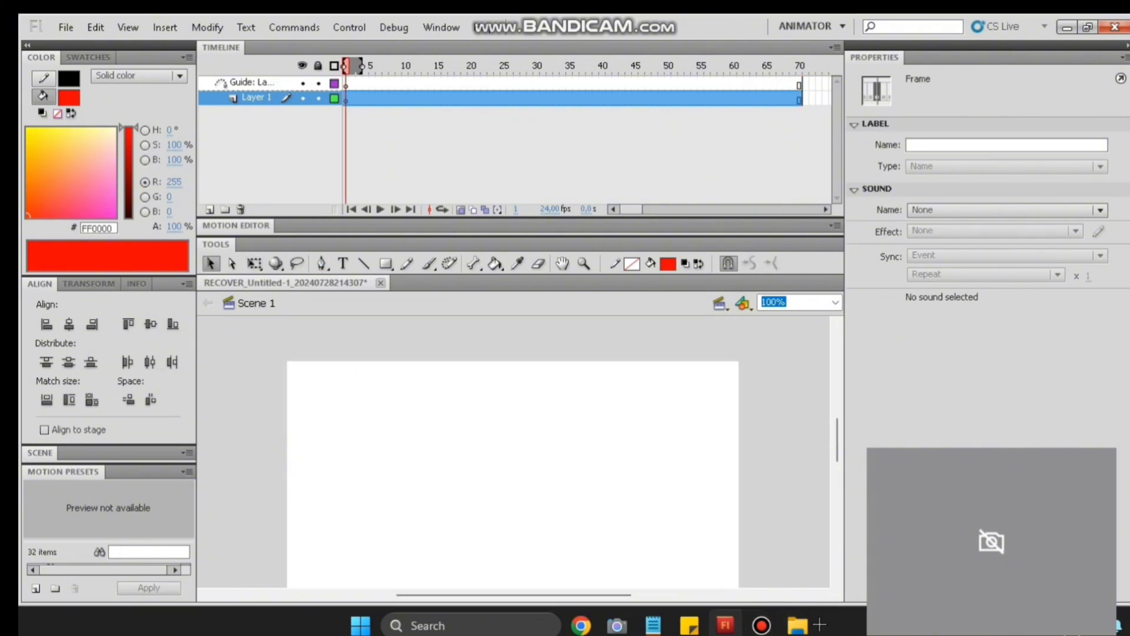
click(802, 621)
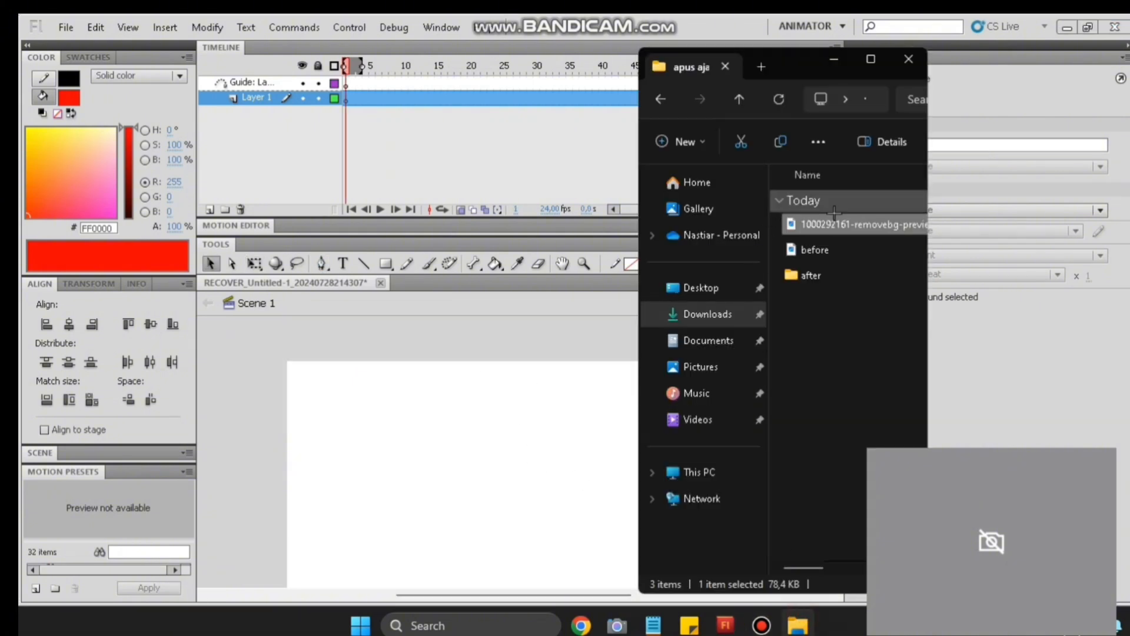
drag(834, 228, 527, 482)
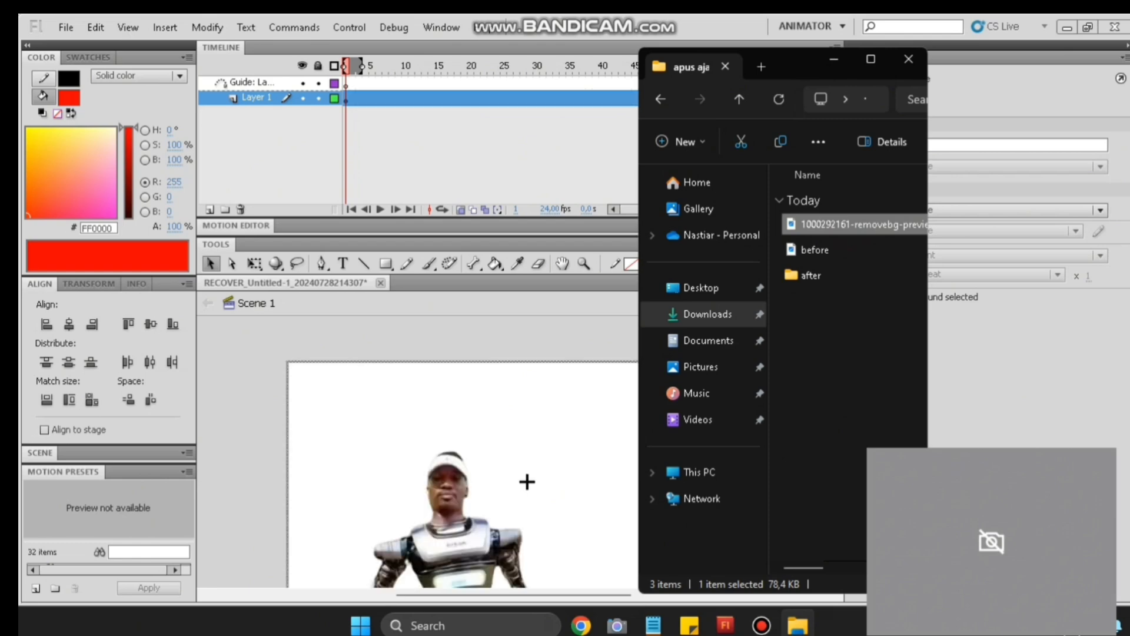
click(833, 60)
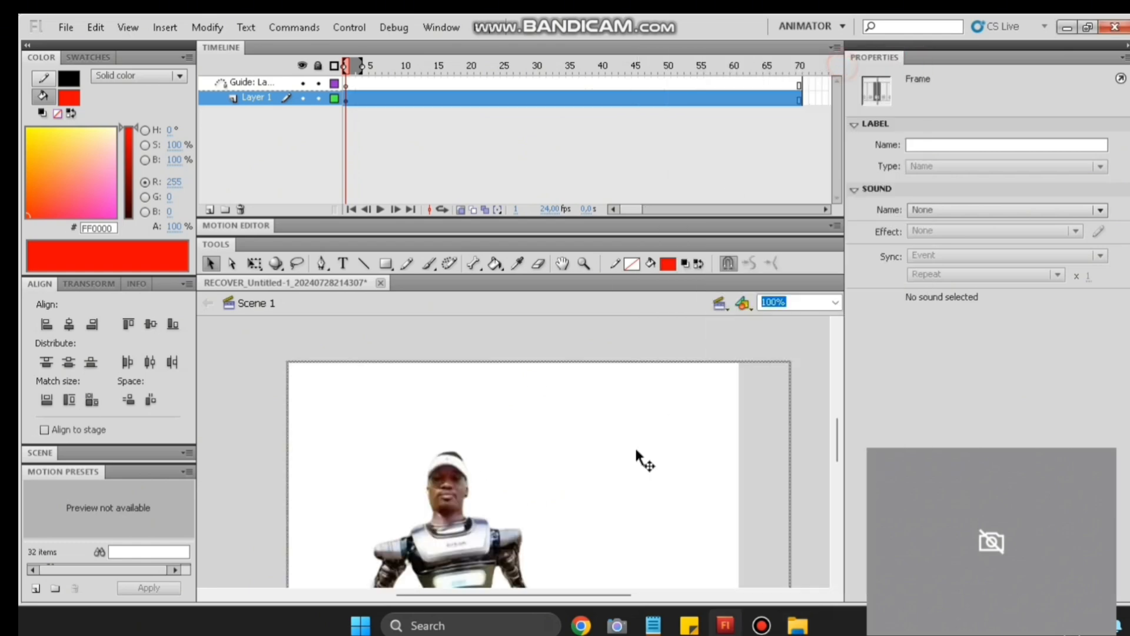
scroll(590, 456, down, 5)
scroll(591, 455, up, 1)
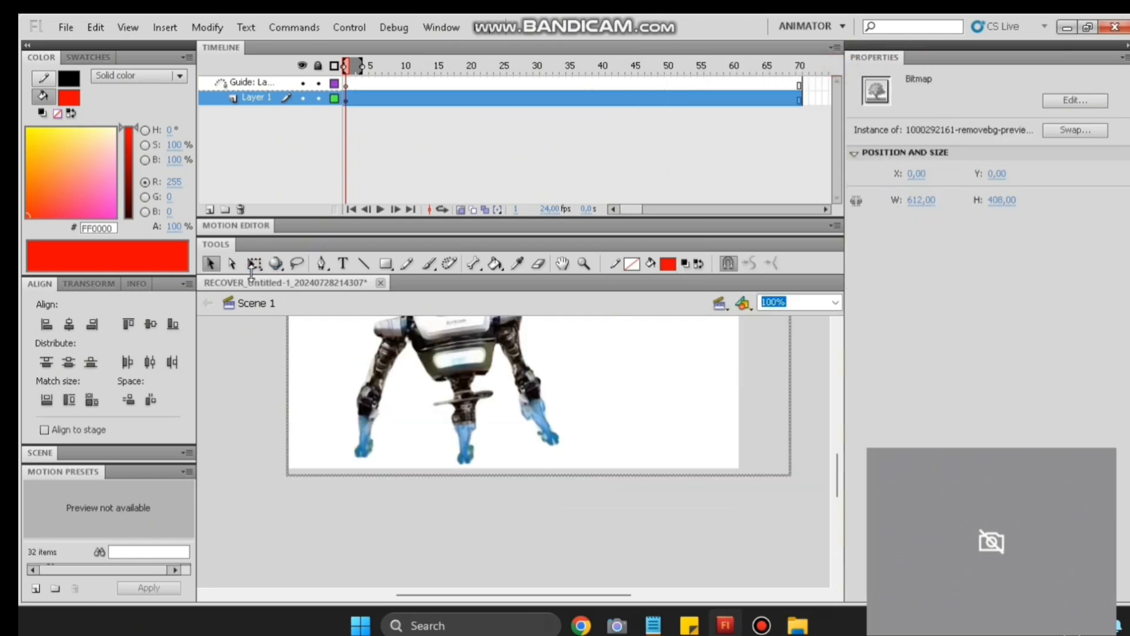
scroll(648, 439, up, 1)
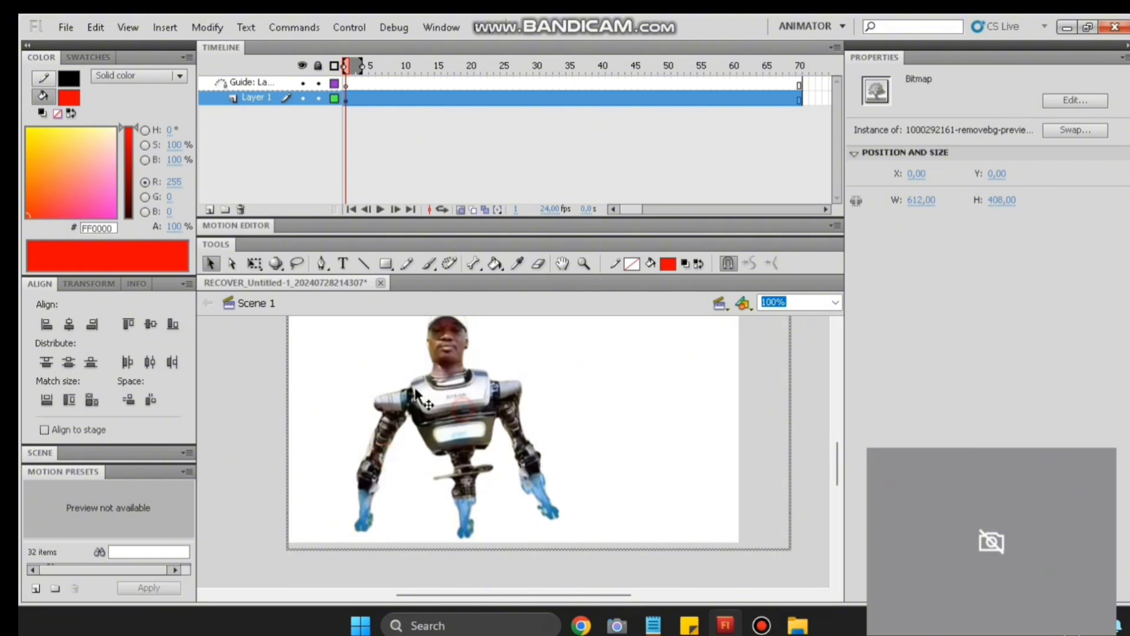
- Scale the robot bitmap down to 180 × 130 px with Free Transform, placing it near the stage's left edge
drag(662, 449, 615, 423)
drag(741, 524, 706, 515)
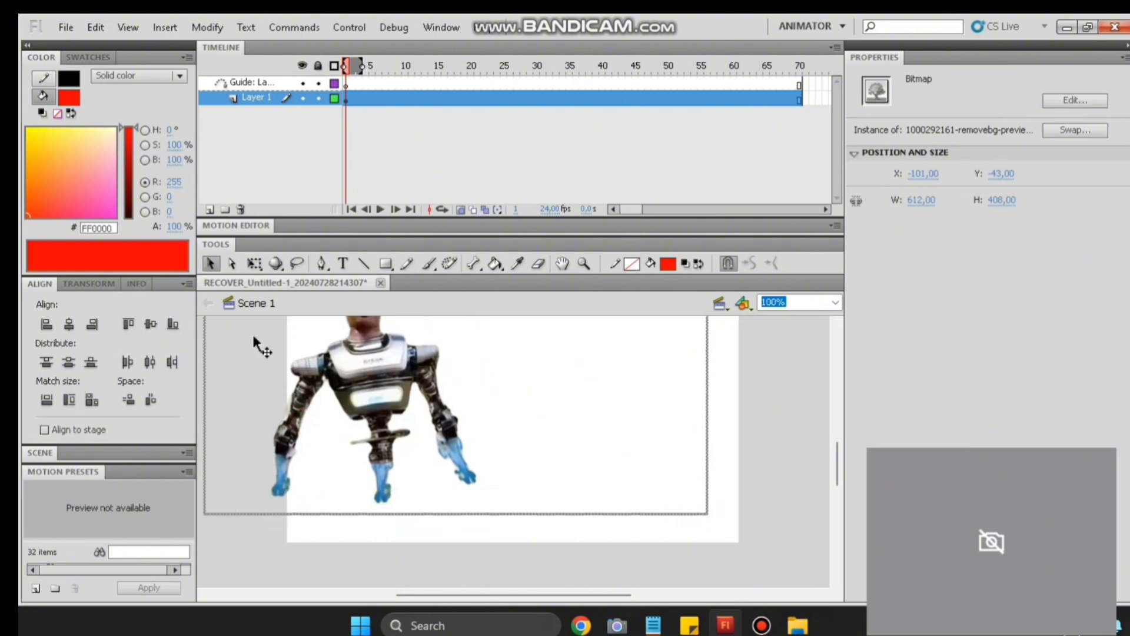
click(255, 264)
drag(711, 513, 530, 430)
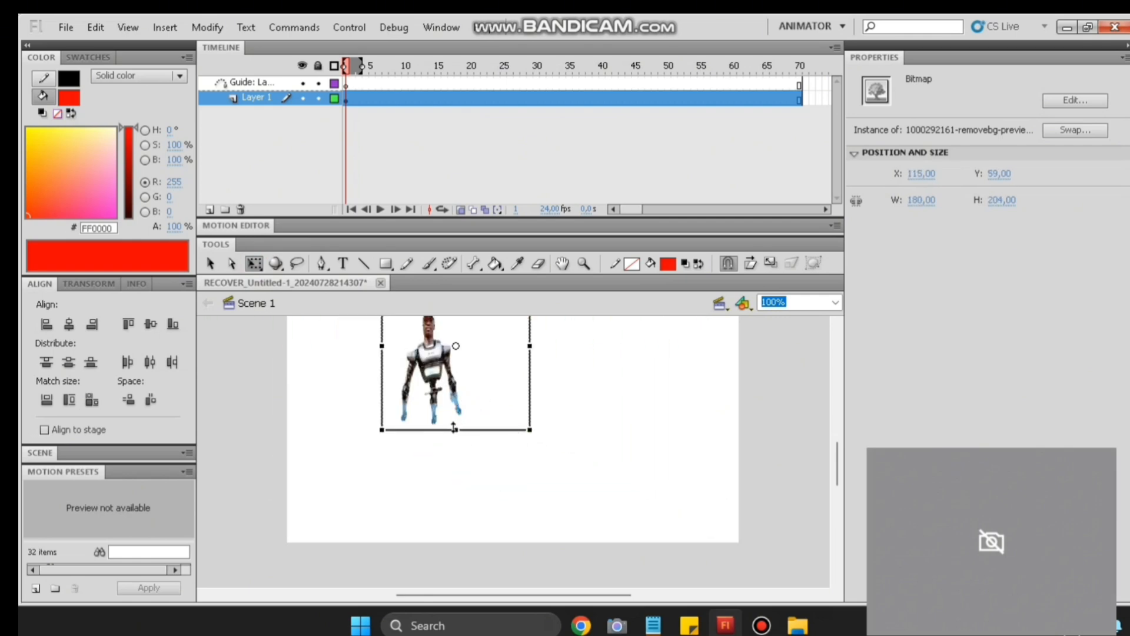
drag(454, 428, 361, 457)
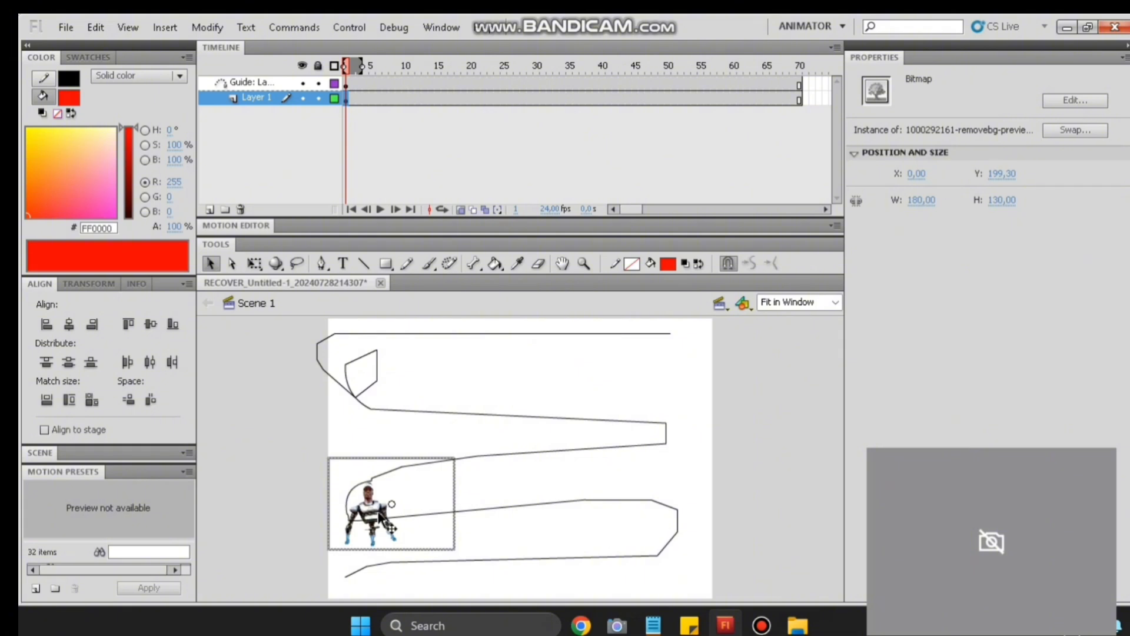
- Snap the robot's centre point to the lower-left start of the guide path at frame 1
drag(388, 522, 336, 587)
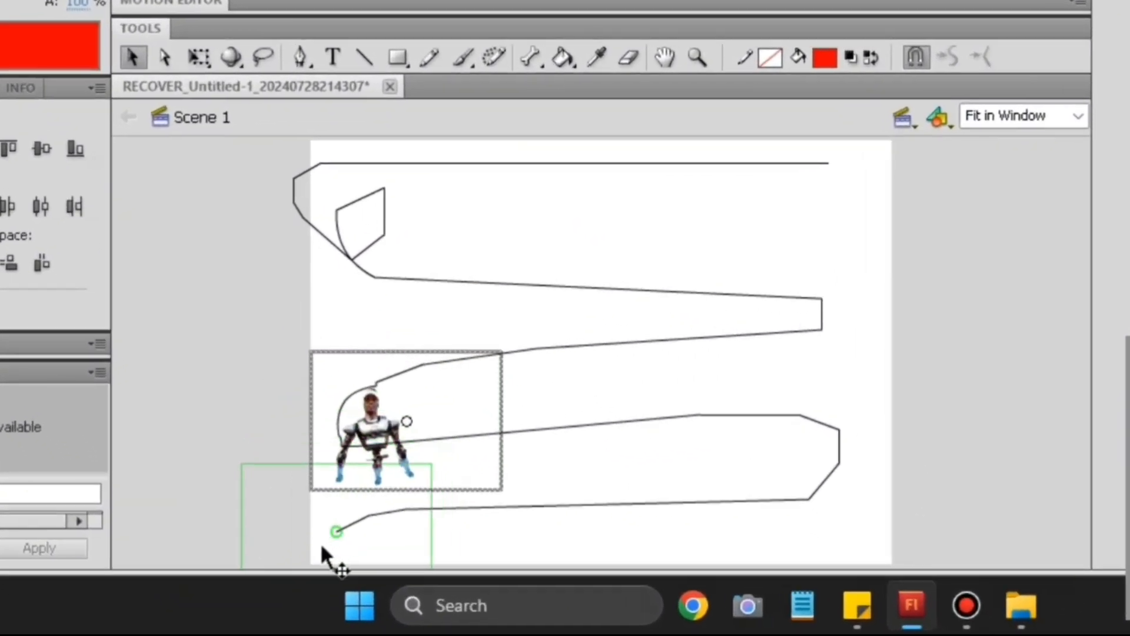
mouse_move(322, 548)
mouse_down()
mouse_move(331, 538)
mouse_move(331, 553)
mouse_up()
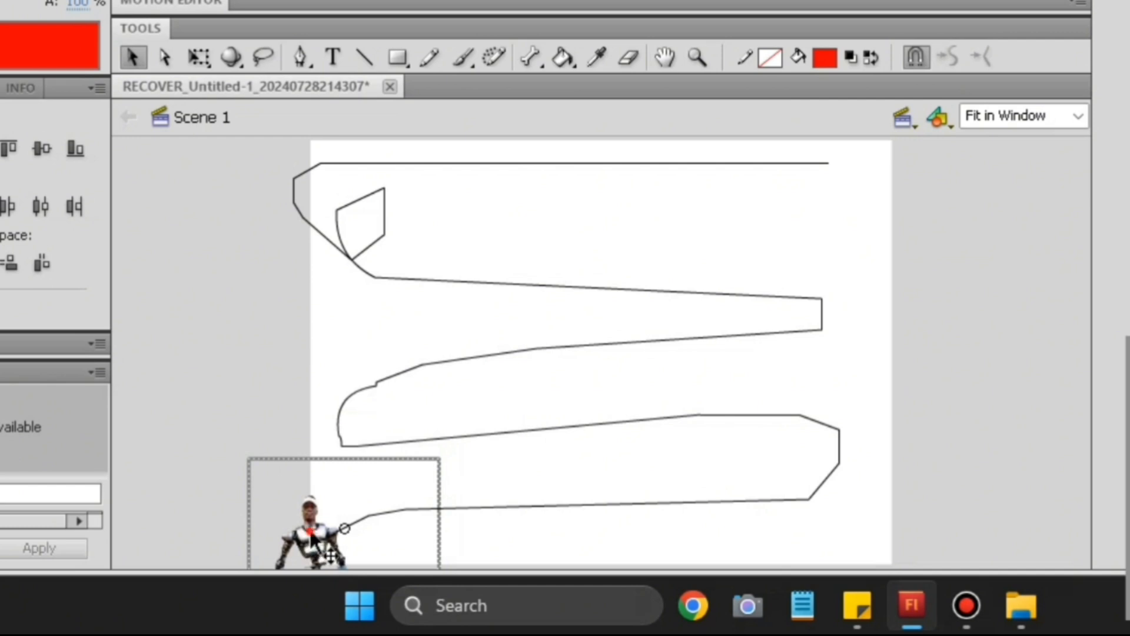
drag(343, 508, 295, 518)
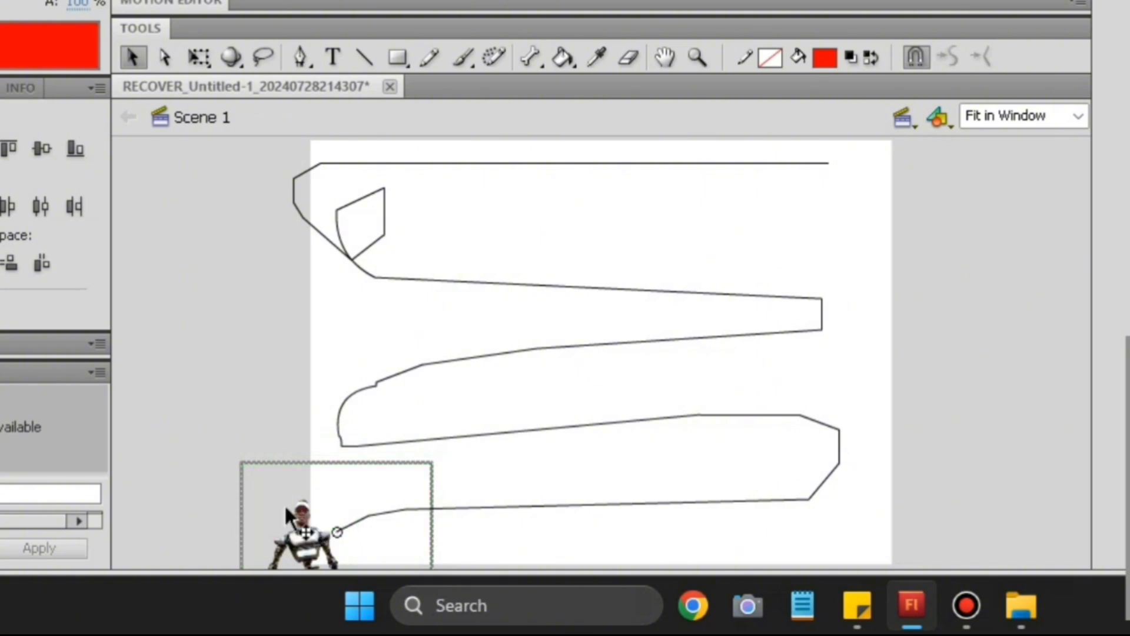
click(199, 396)
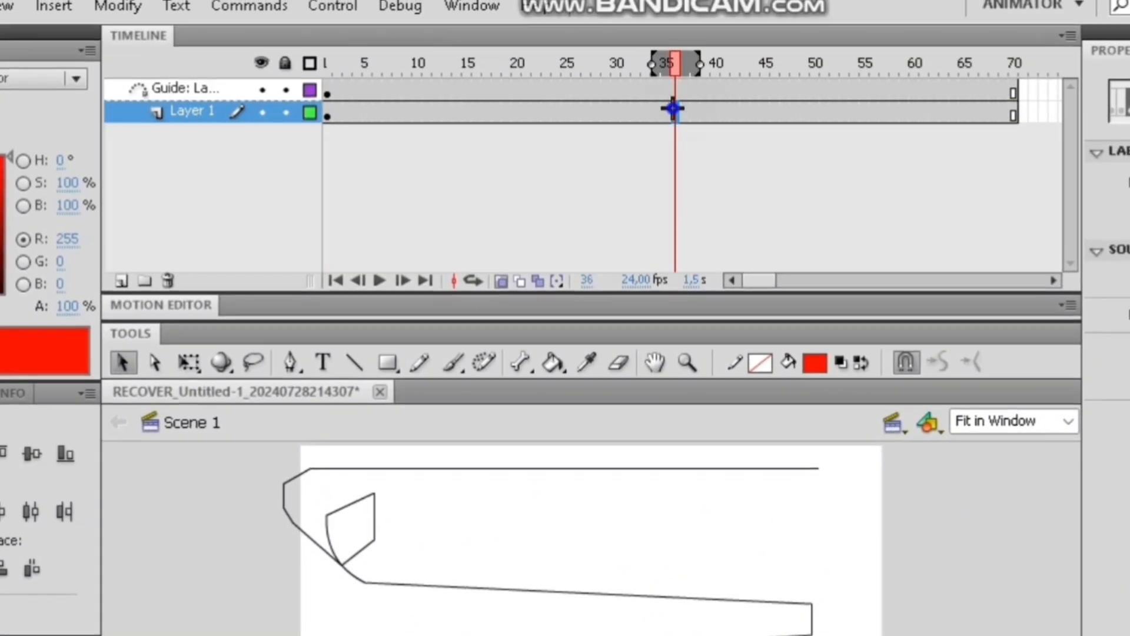
- Create a classic tween on Layer 1 and snap the robot to the guide path's upper-right end at frame 70
right_click(675, 110)
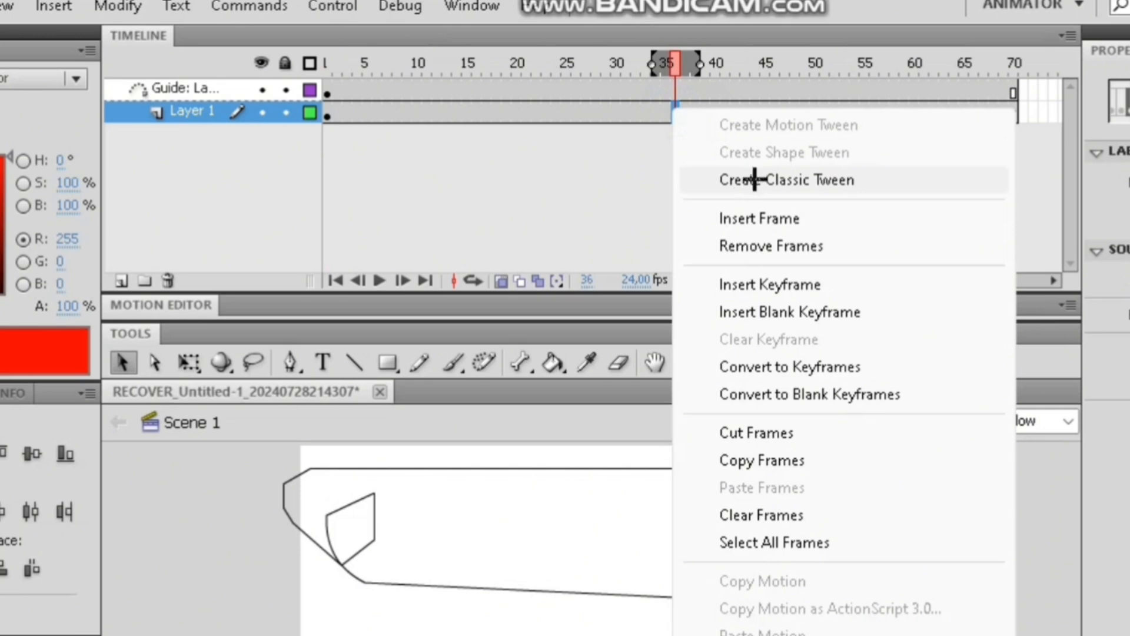
click(759, 181)
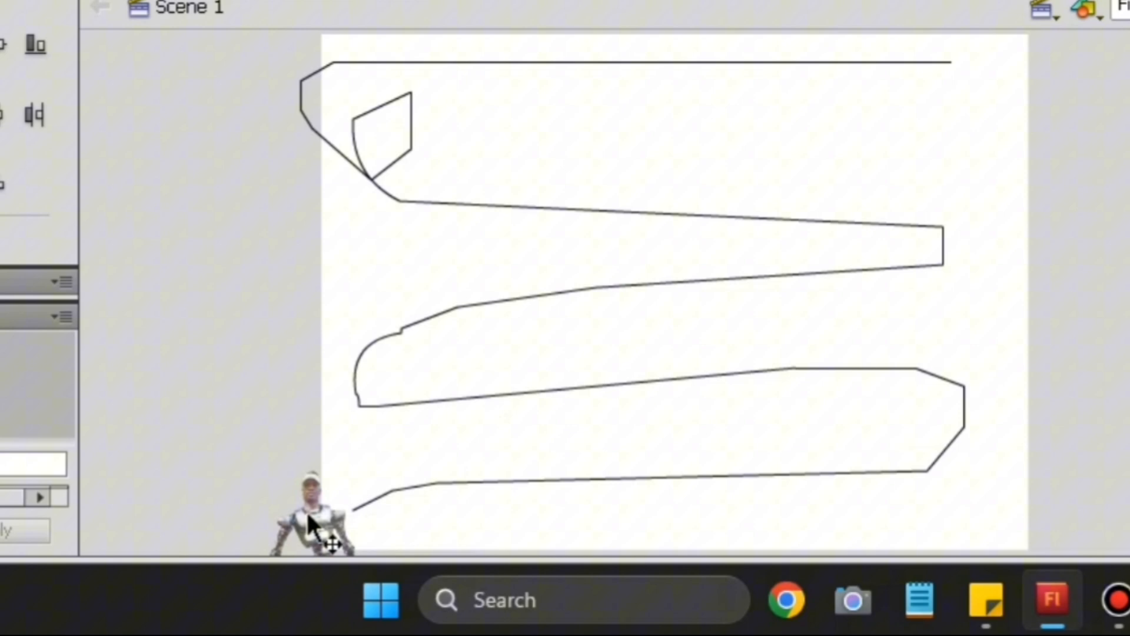
drag(267, 554, 304, 376)
drag(383, 242, 1023, 0)
drag(846, 148, 845, 147)
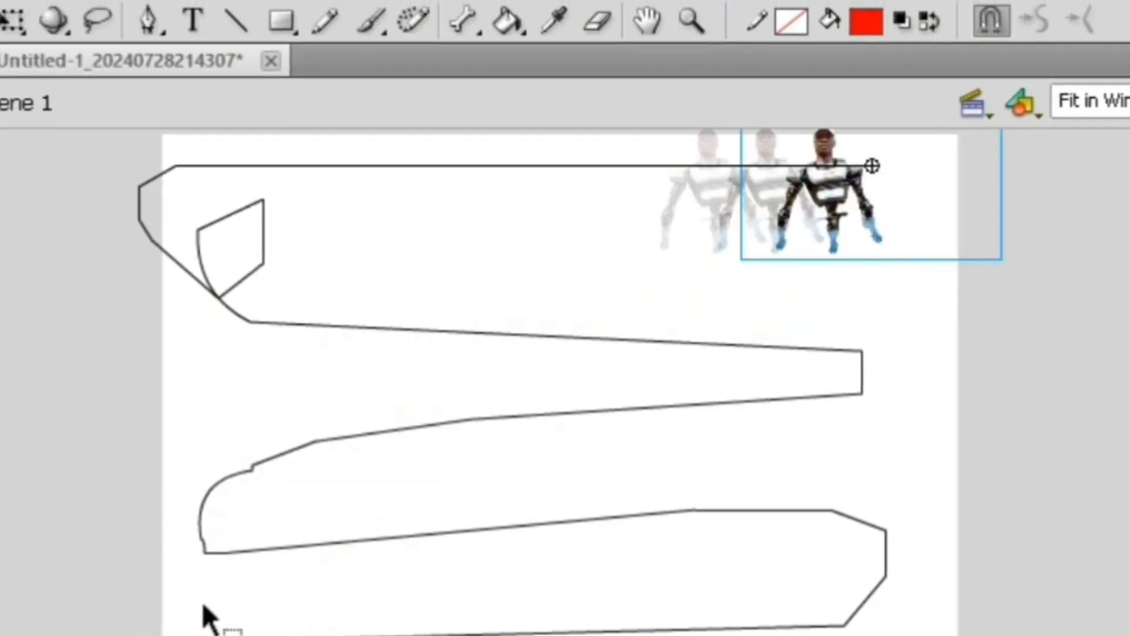
- Play the motion guide animation, debug the movie, and close the ActionScript 2.0 Debugger
key(Return)
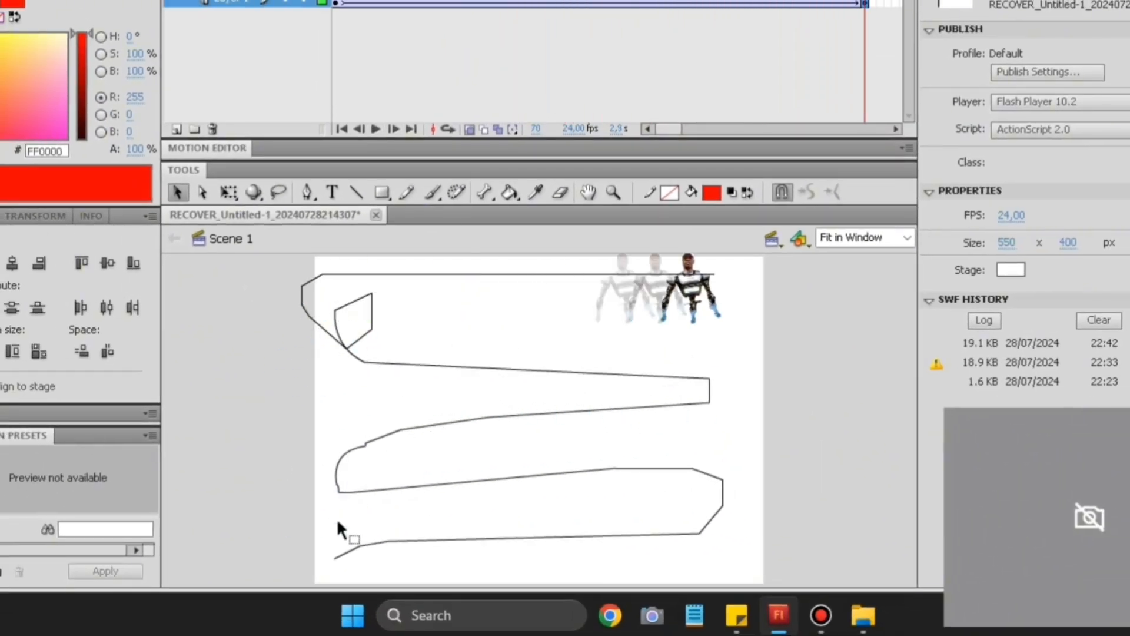
key(ctrl+shift+Return)
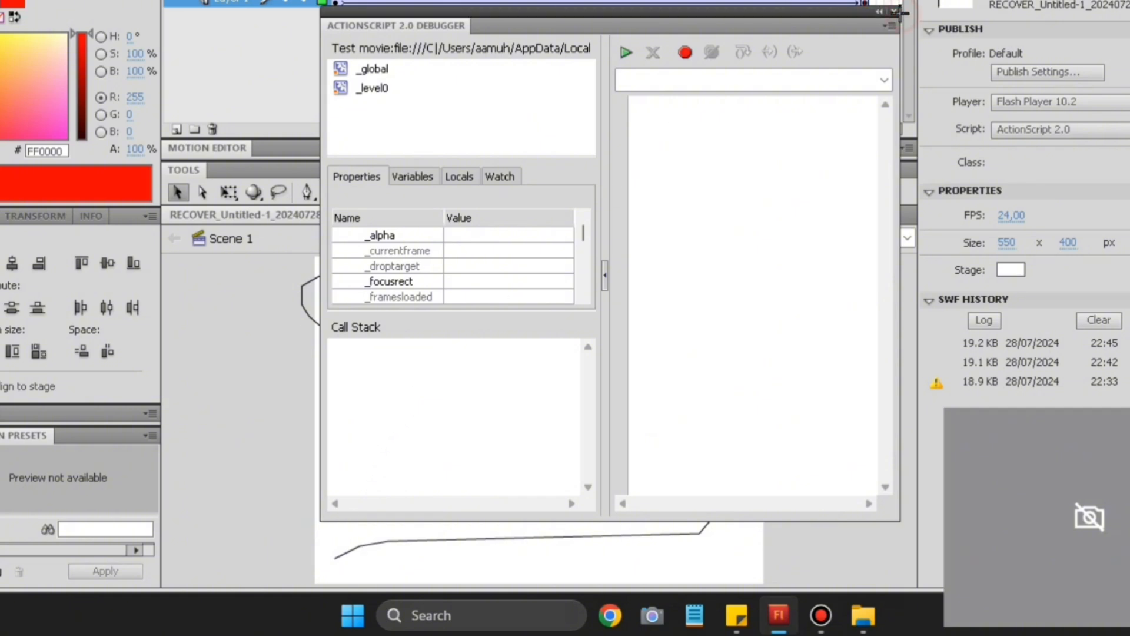
click(895, 12)
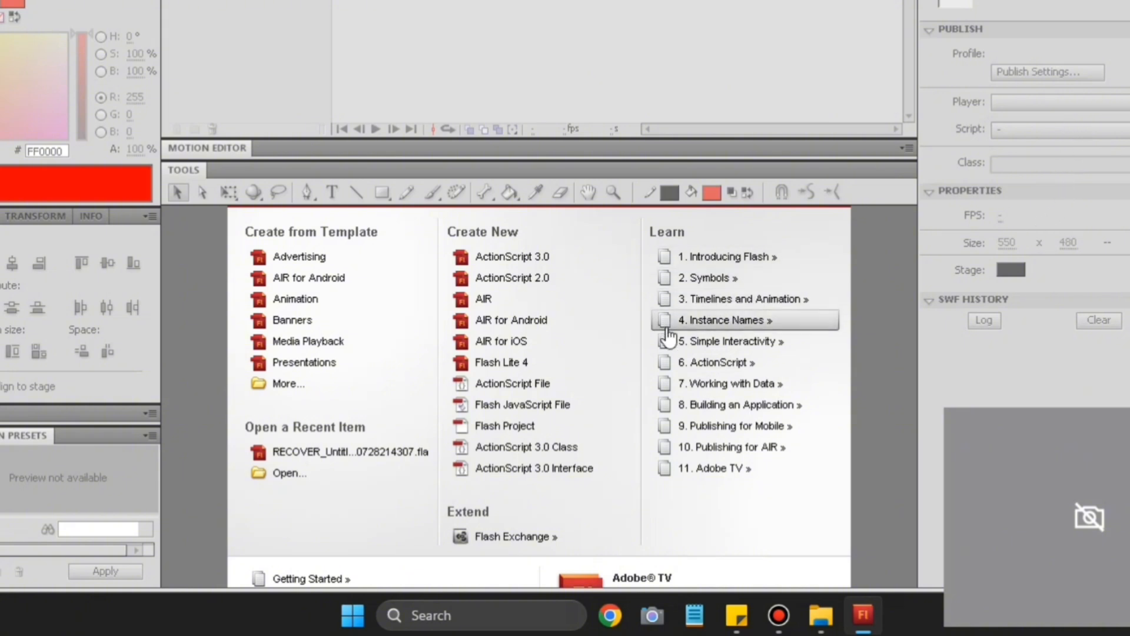
- Create a new ActionScript 3.0 document and add the red static text "Dingin" on the stage
click(581, 257)
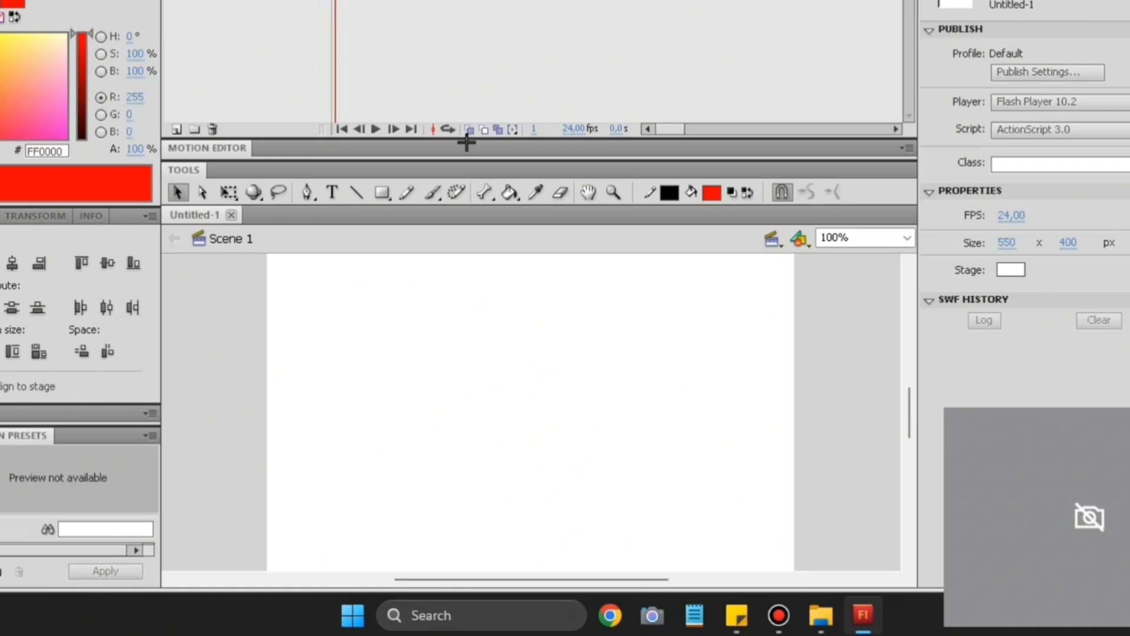
click(335, 192)
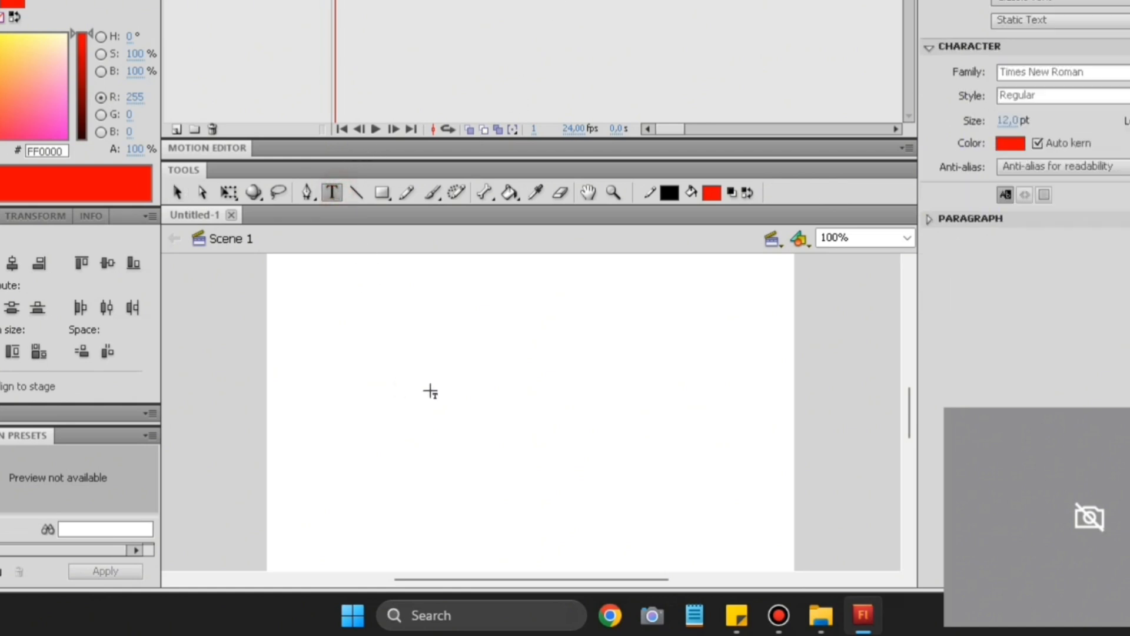
click(417, 411)
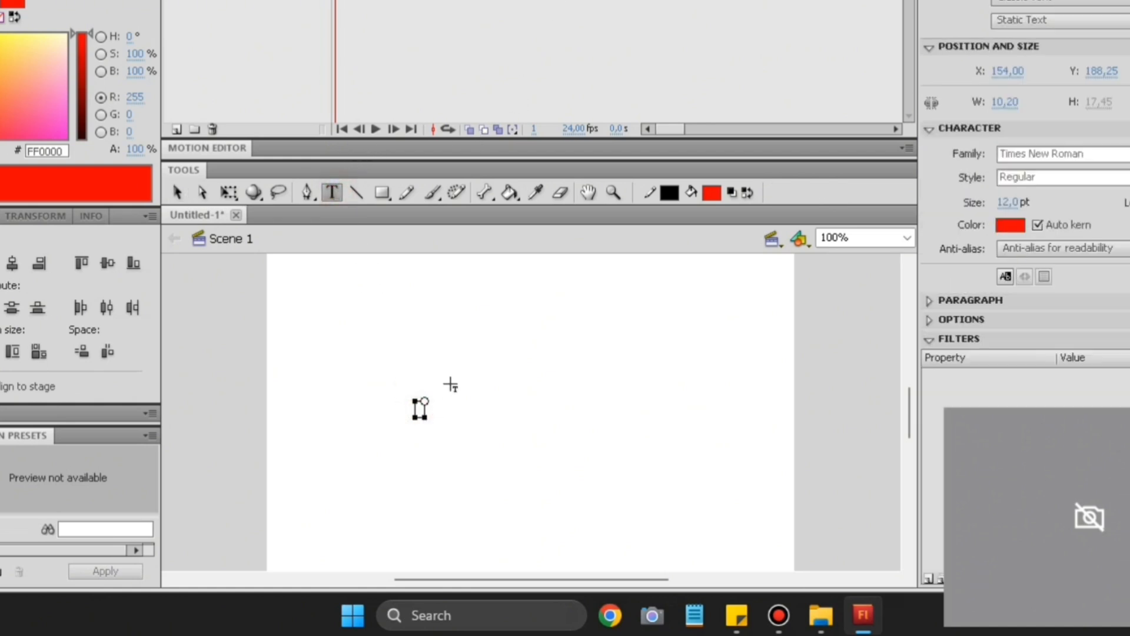
key(Caps_Lock)
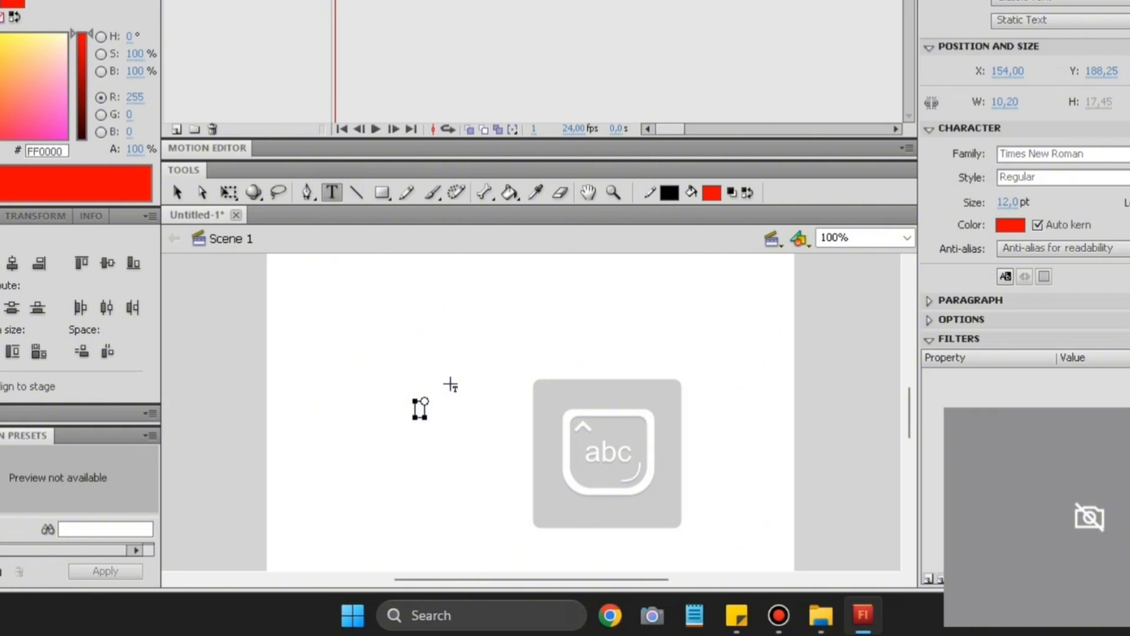
text(Dingin)
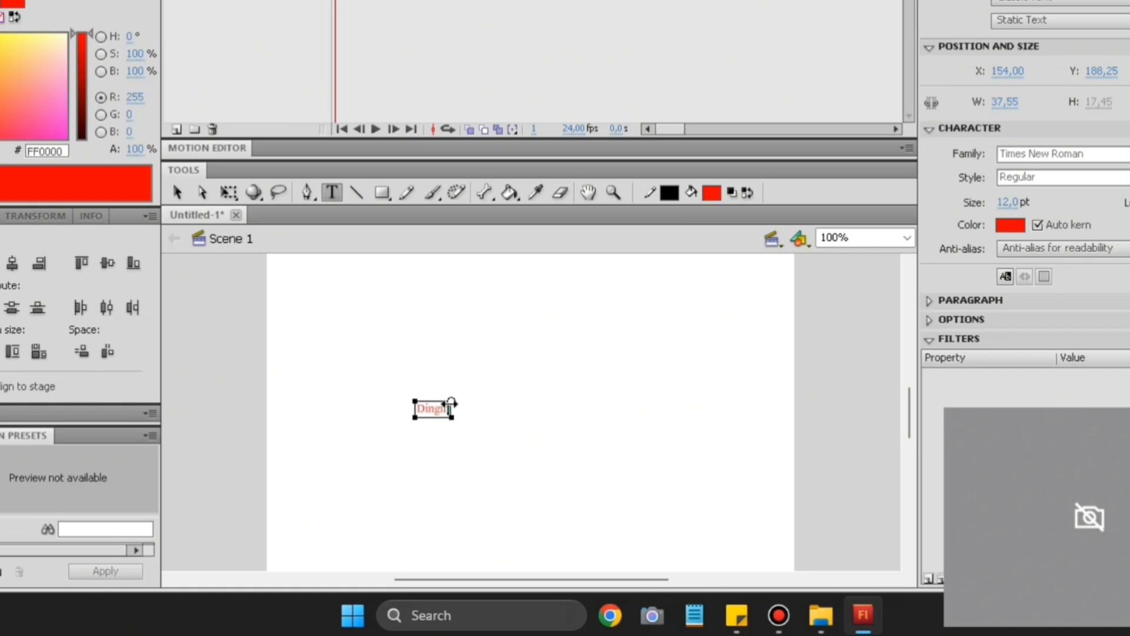
- Enlarge the "Dingin" text with Free Transform and narrow its text box to fit the word
drag(497, 401, 496, 343)
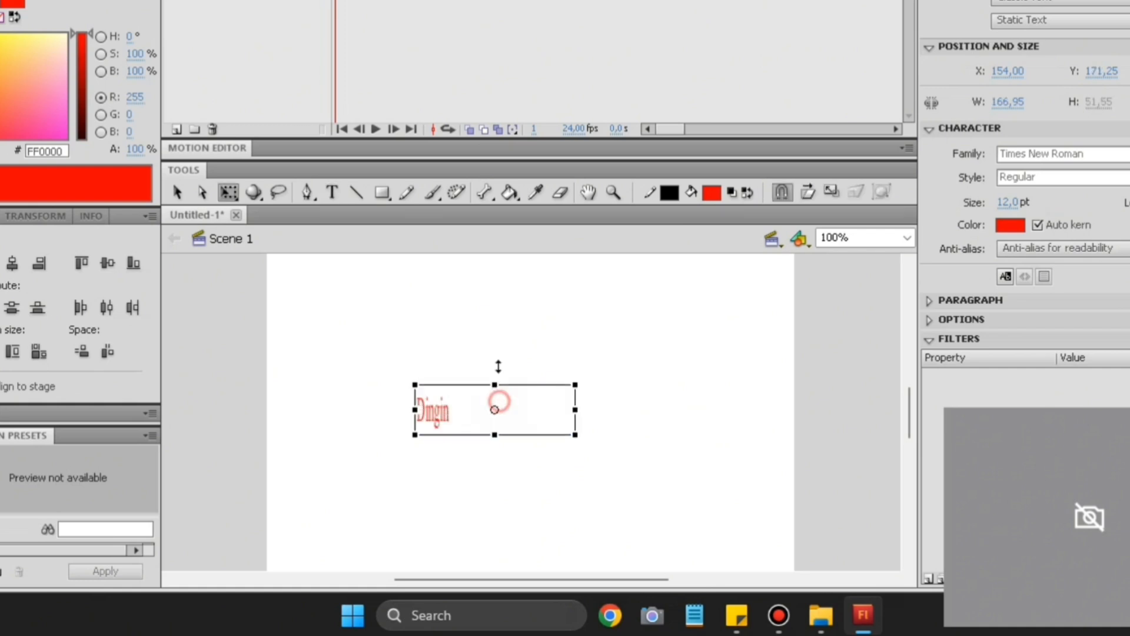
drag(576, 409, 701, 406)
double_click(505, 412)
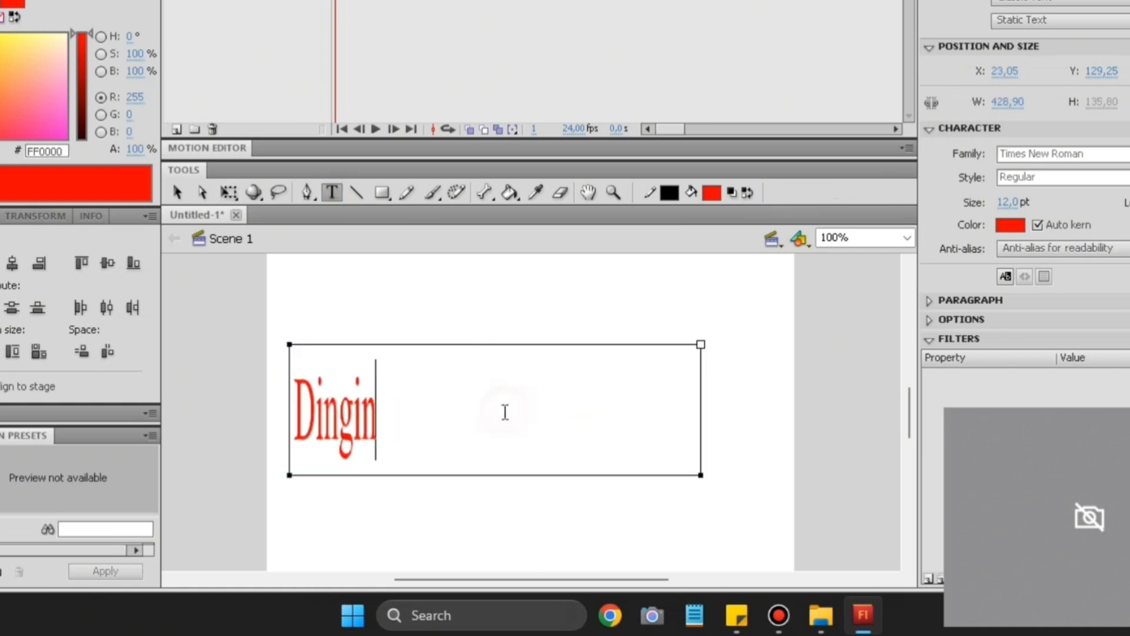
click(706, 479)
click(337, 195)
click(353, 412)
drag(701, 475, 382, 474)
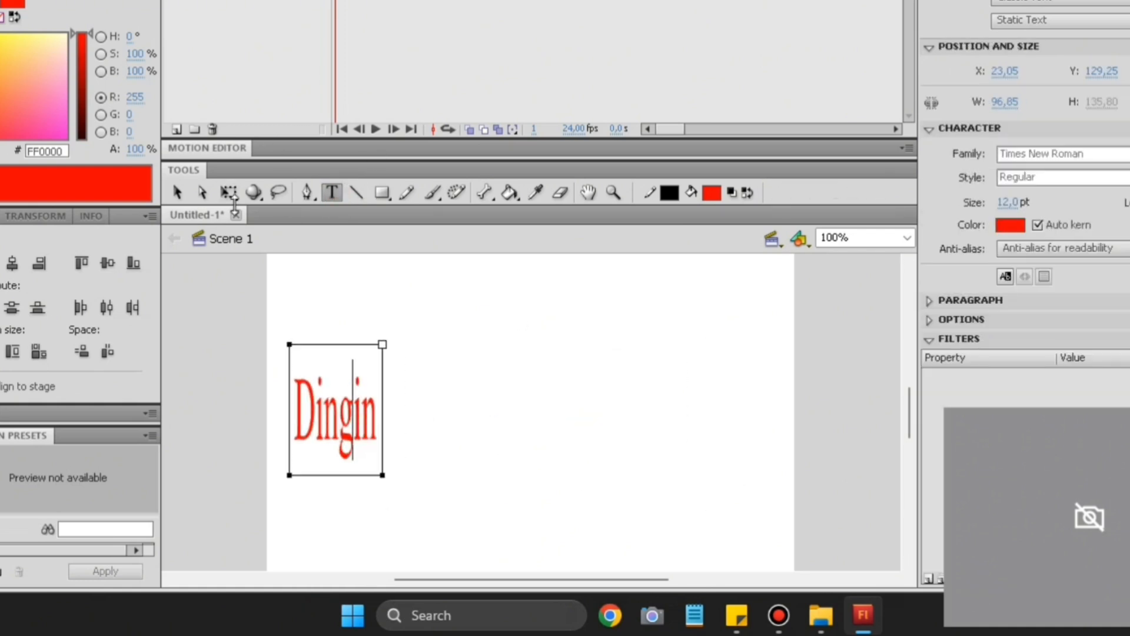
- Stretch the "Dingin" text wider with Free Transform and position it in the middle of the stage
click(228, 193)
drag(383, 410, 563, 419)
drag(436, 344, 323, 328)
drag(398, 413, 499, 409)
click(724, 392)
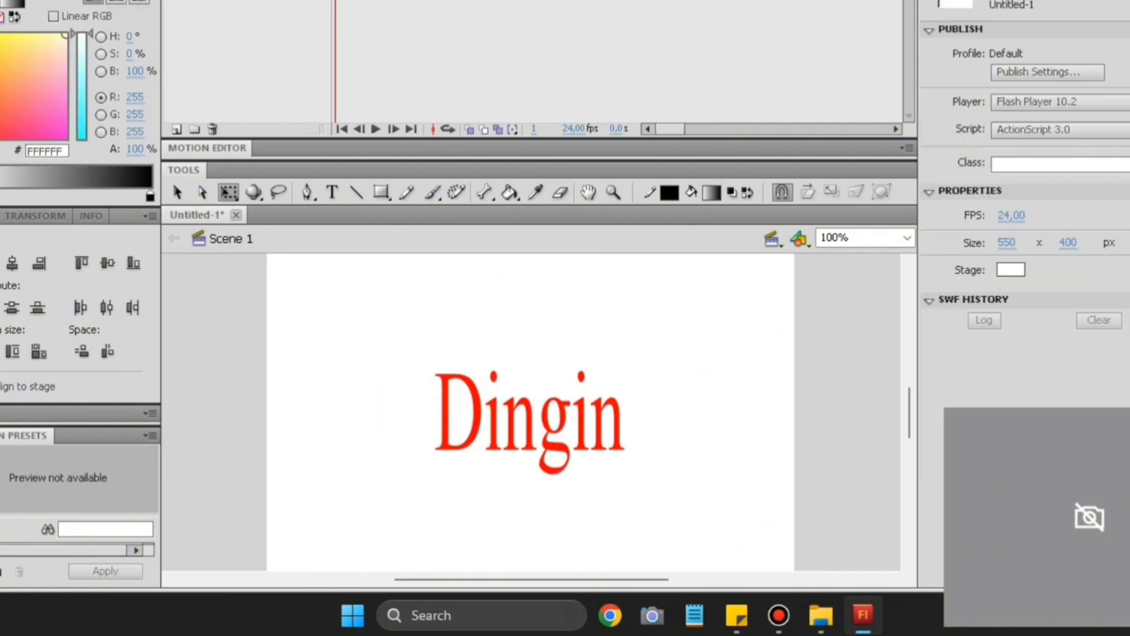
- Rename Layer 1 as "teks 1"
double_click(217, 59)
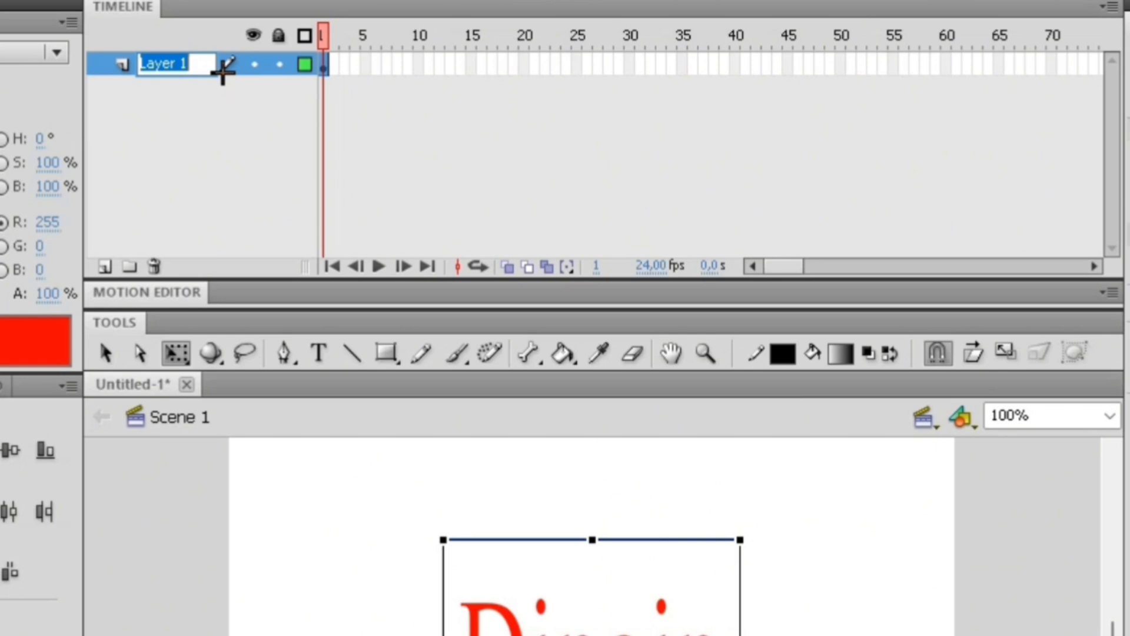
text(teks)
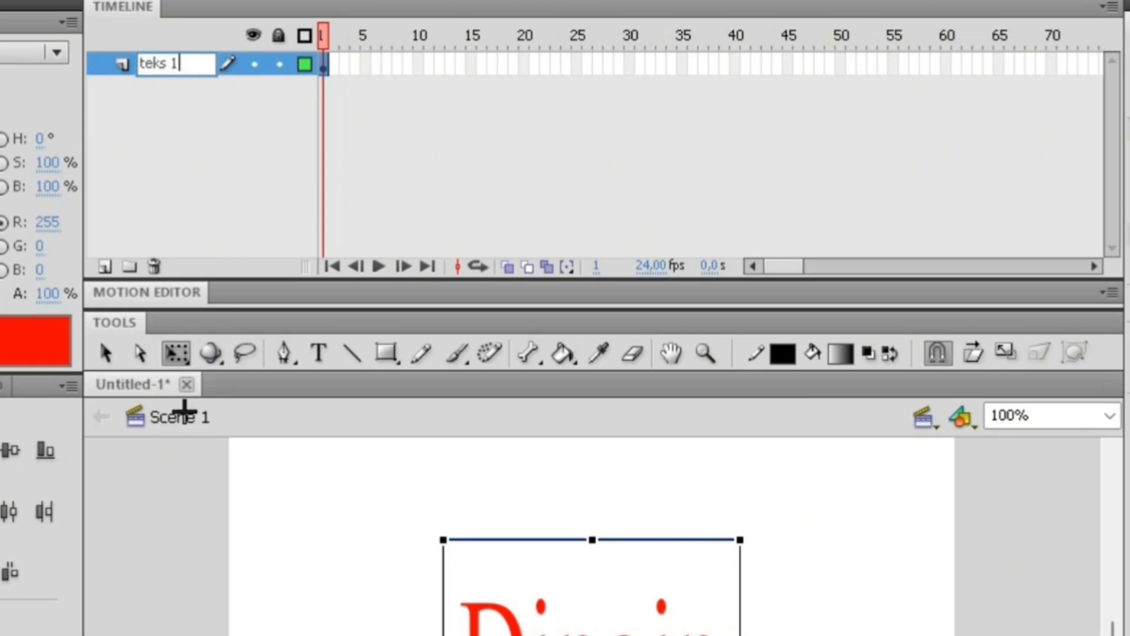
click(189, 204)
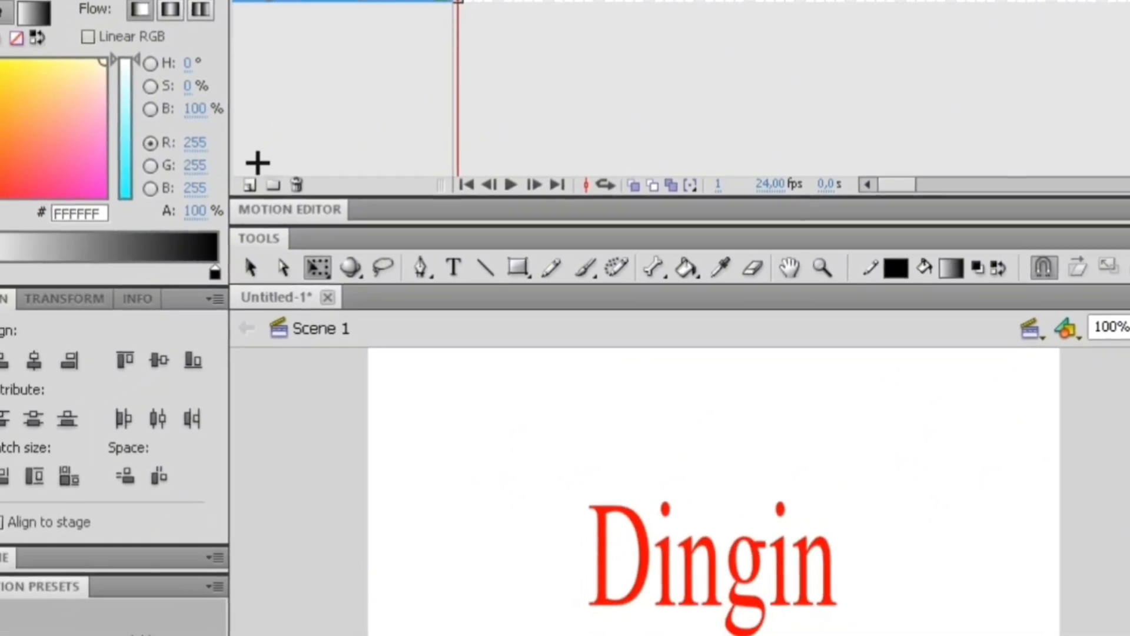
- Add a new layer above "teks 1" and name it "kotak"
click(252, 185)
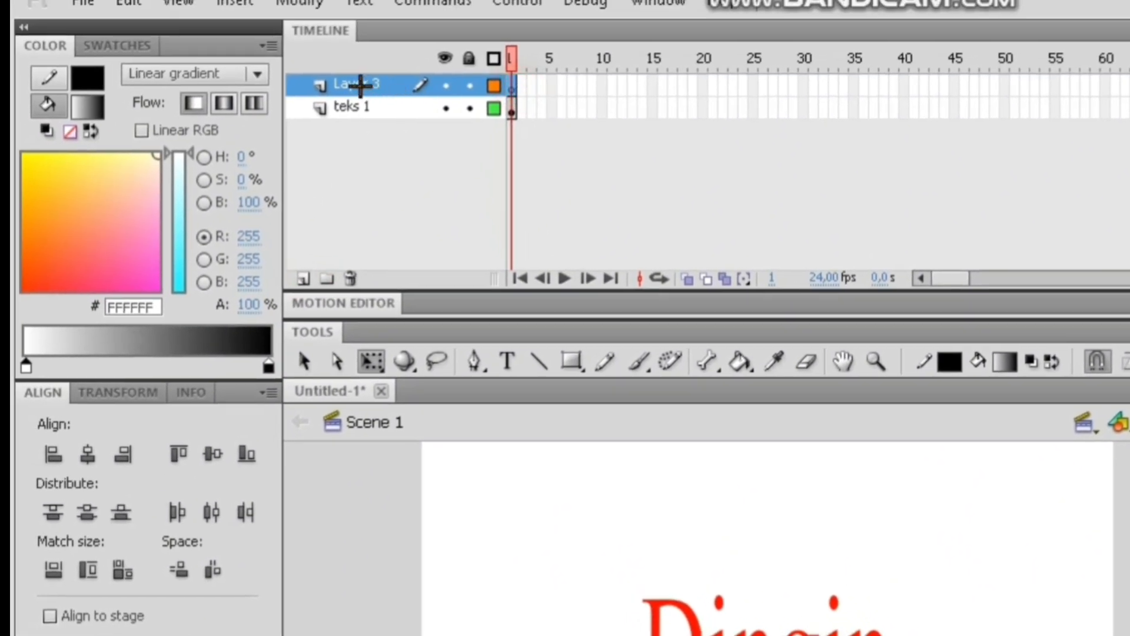
double_click(394, 86)
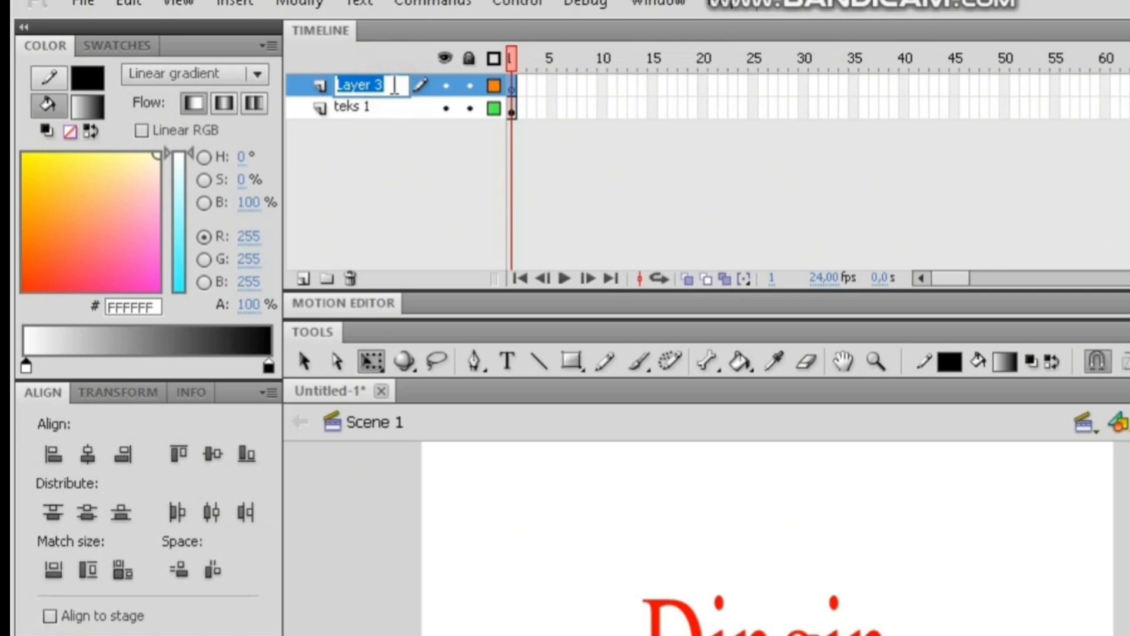
text(kotak)
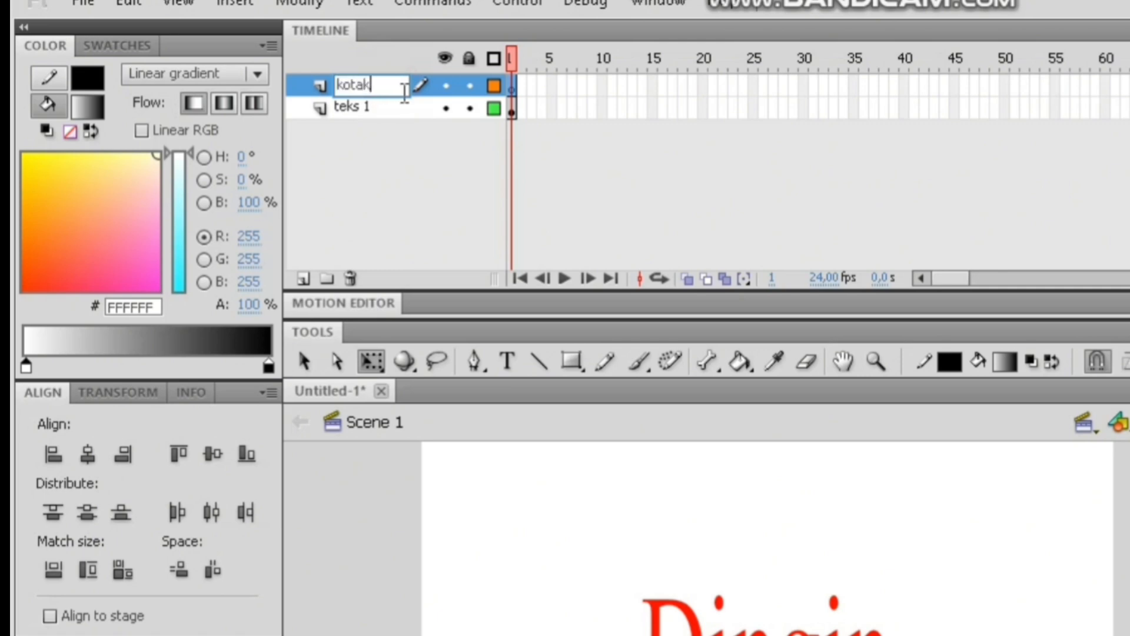
click(392, 510)
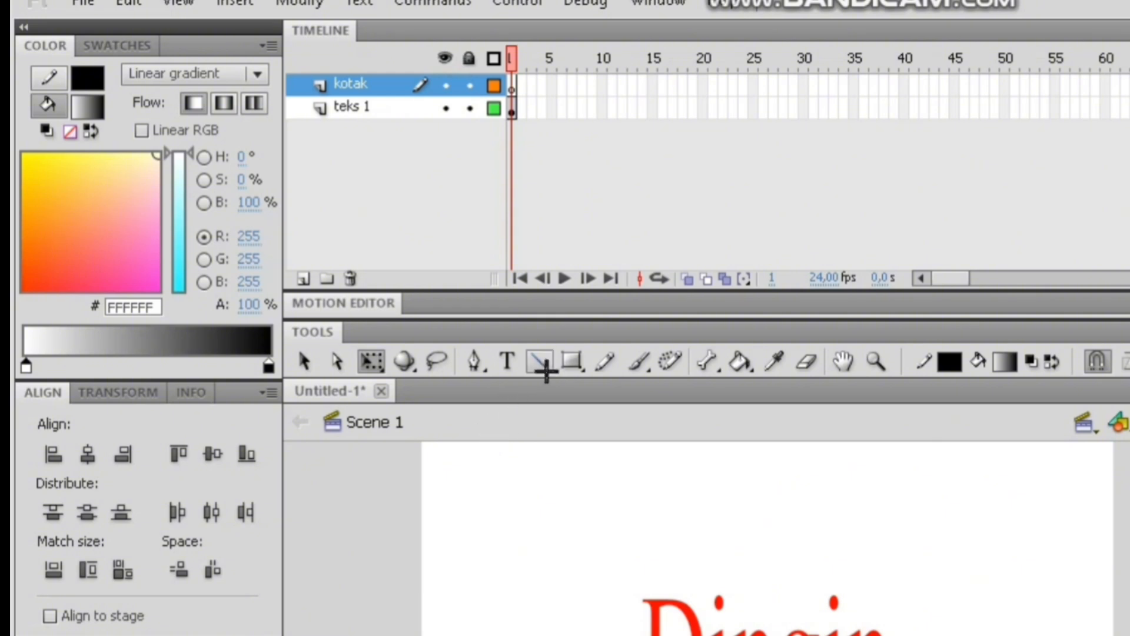
- Draw a rounded rectangle with a white-to-black linear gradient fill at the stage's left edge on the "kotak" layer
click(571, 361)
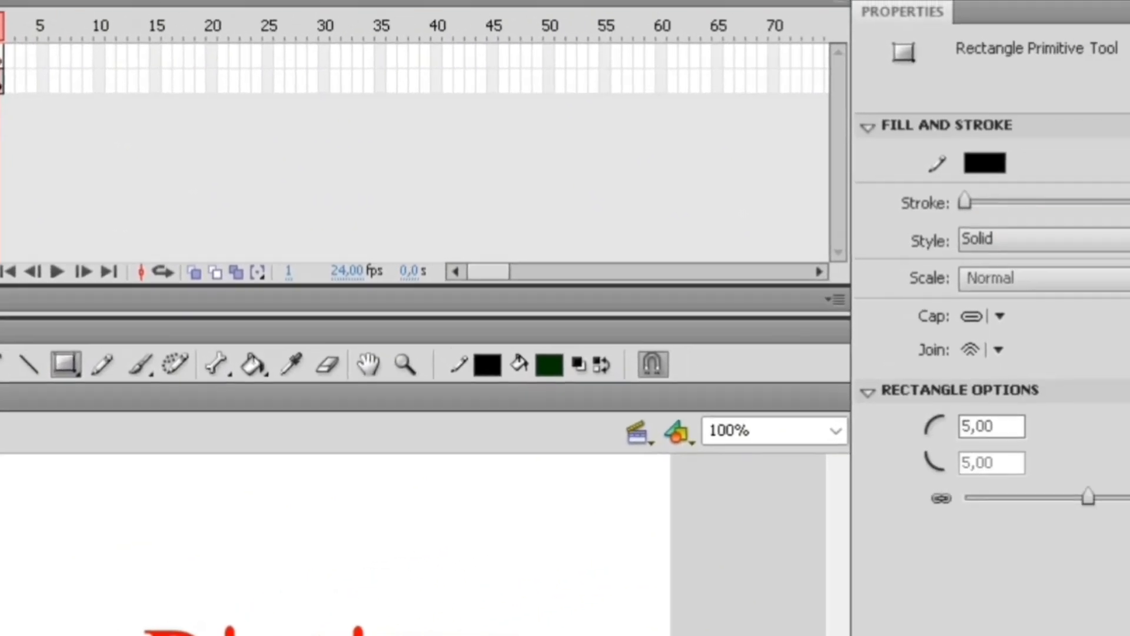
click(985, 163)
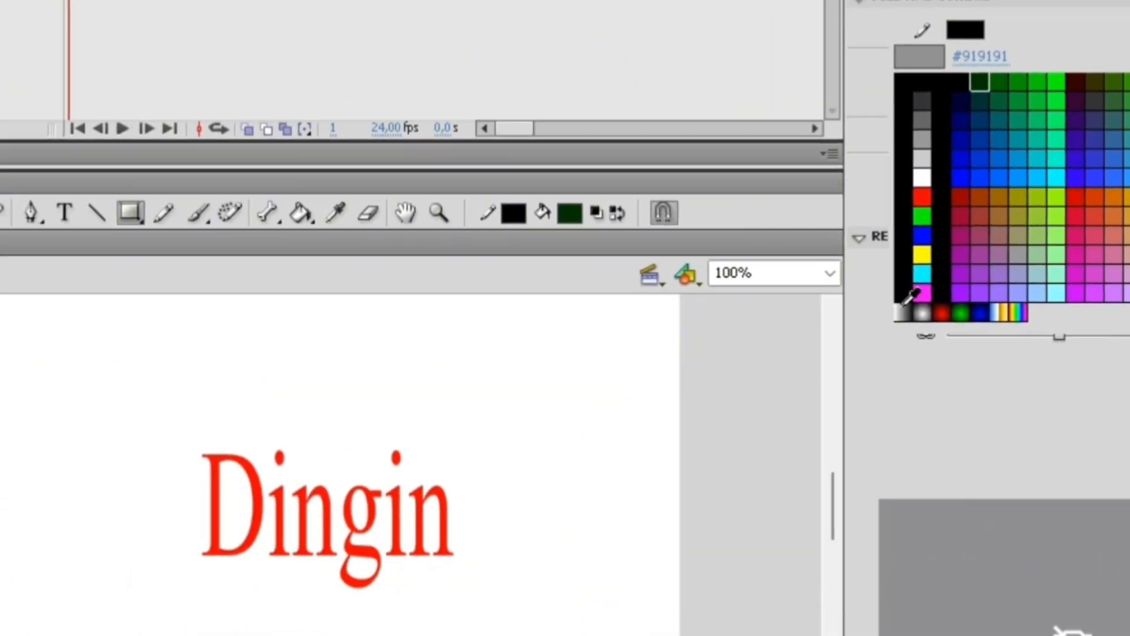
click(632, 545)
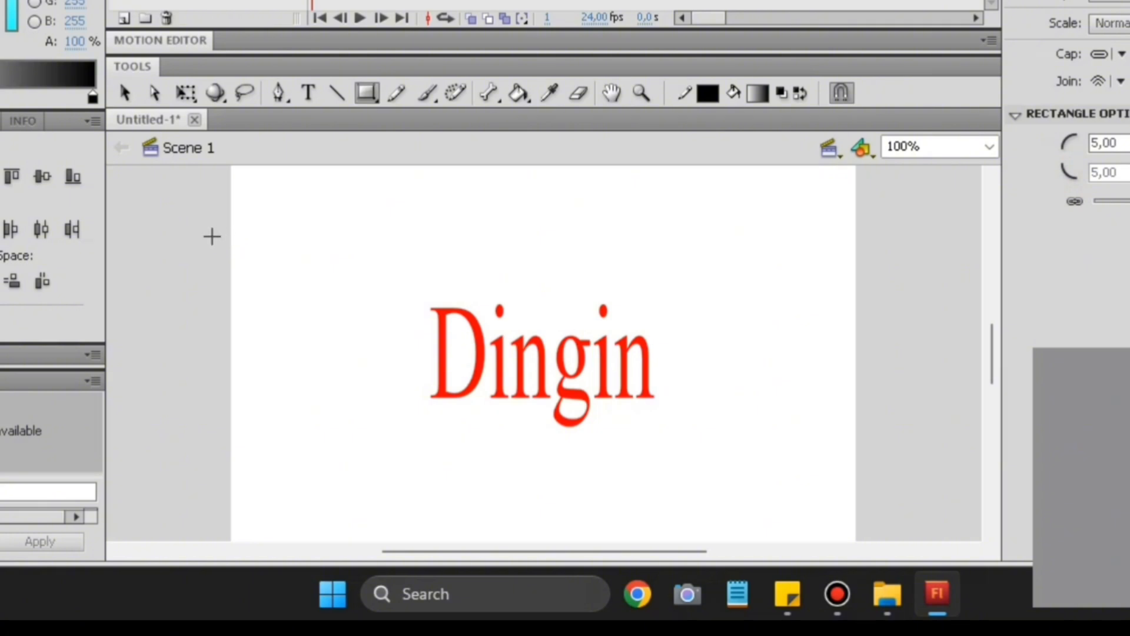
mouse_move(227, 250)
mouse_down()
mouse_move(291, 339)
mouse_move(298, 451)
mouse_up()
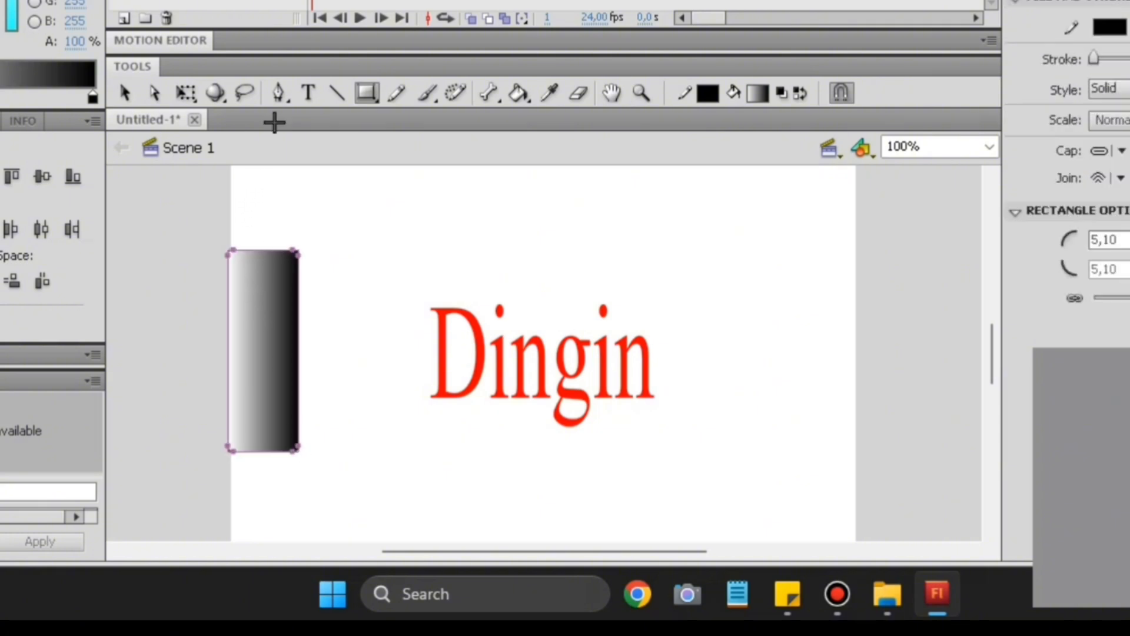
- Shorten the gradient rectangle from its top and bottom edges with Free Transform to about 155 px tall
click(186, 93)
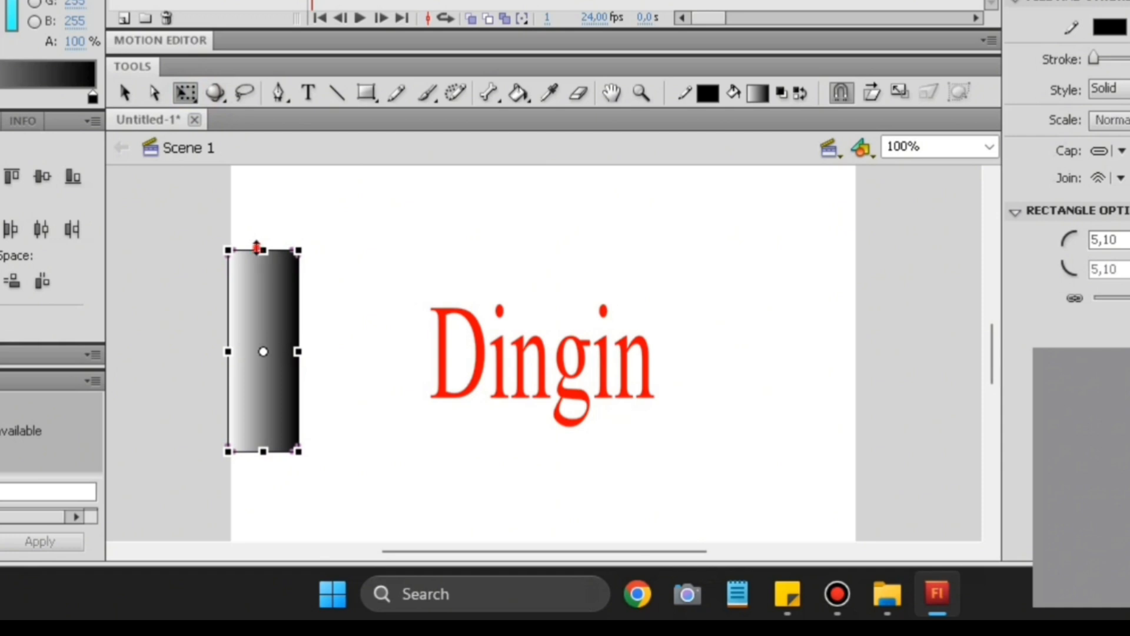
drag(256, 246, 259, 262)
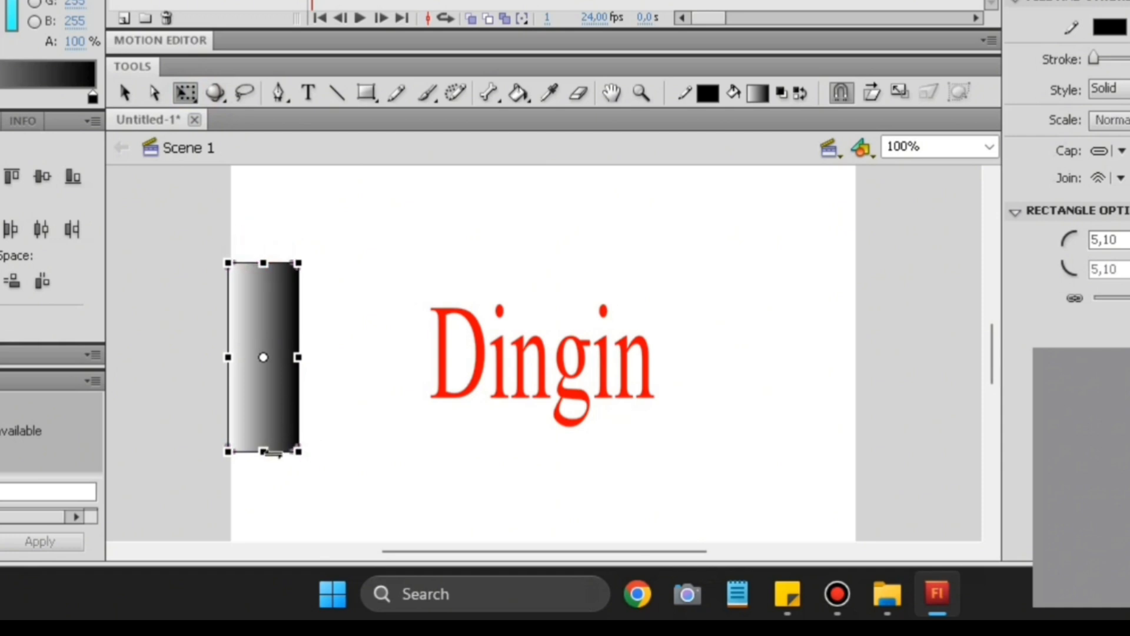
drag(263, 452, 263, 440)
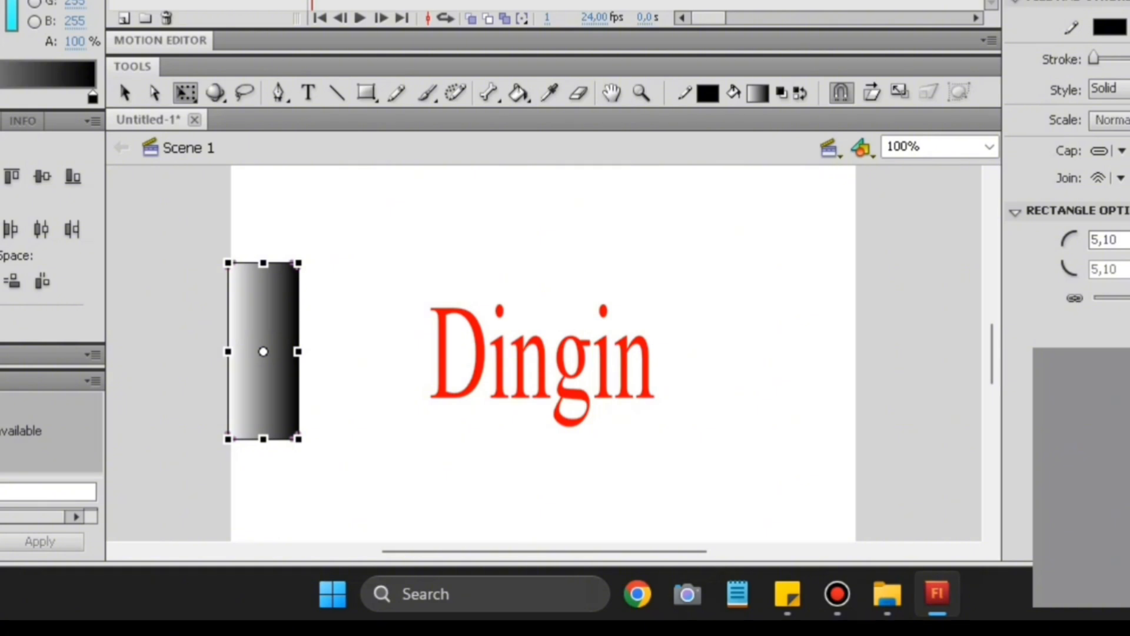
key(Escape)
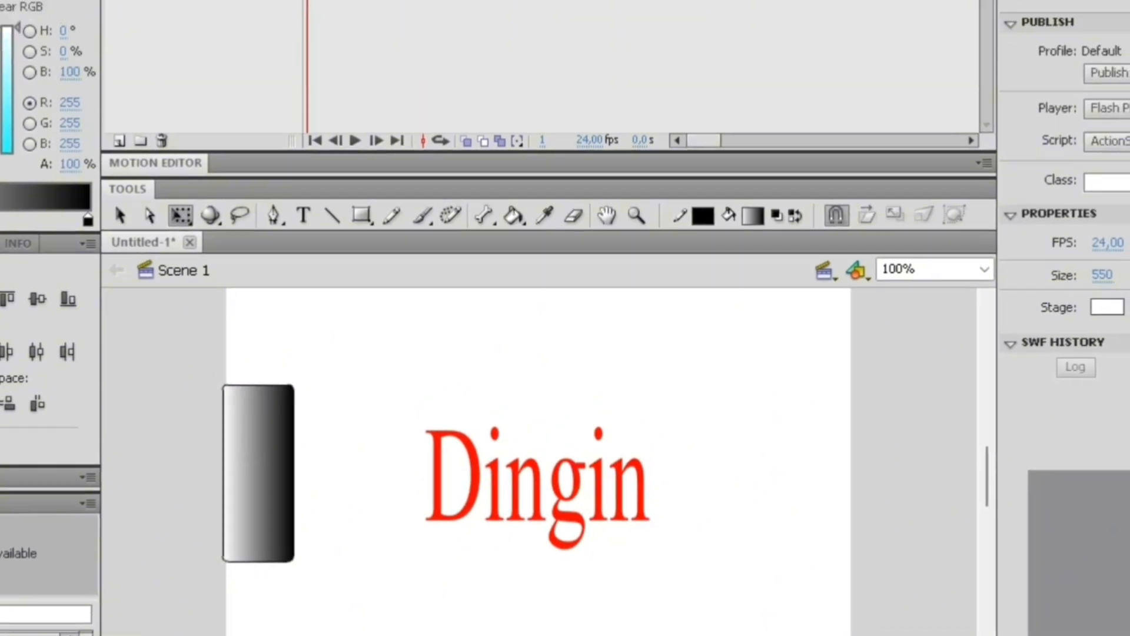
- Insert keyframes at frame 30 on both the "kotak" and "teks 1" layers
click(566, 101)
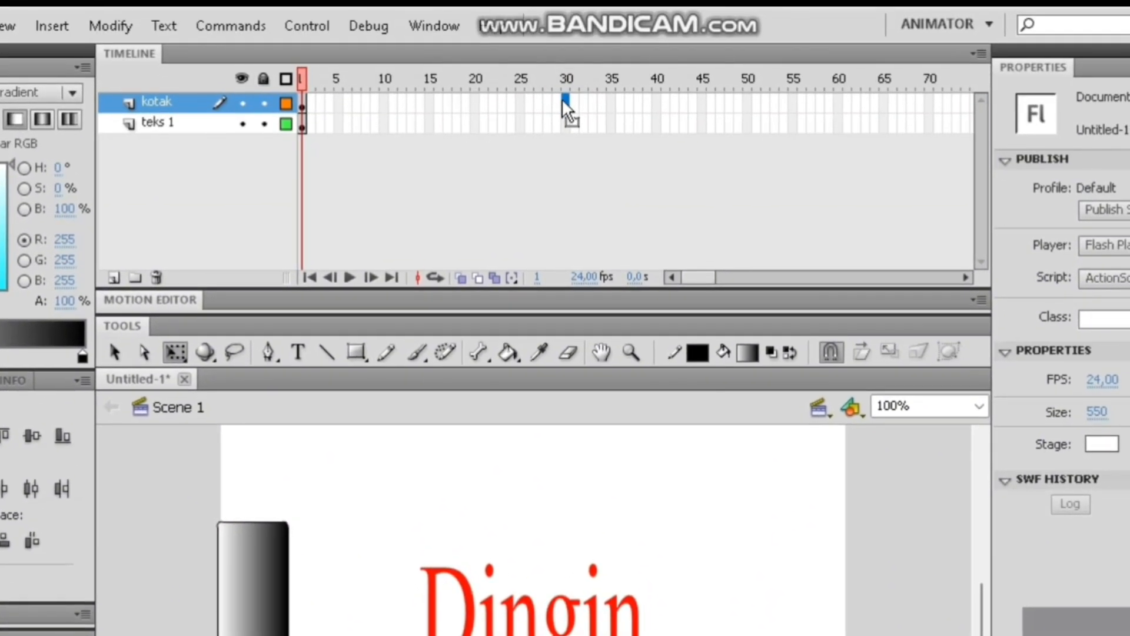
key(F6)
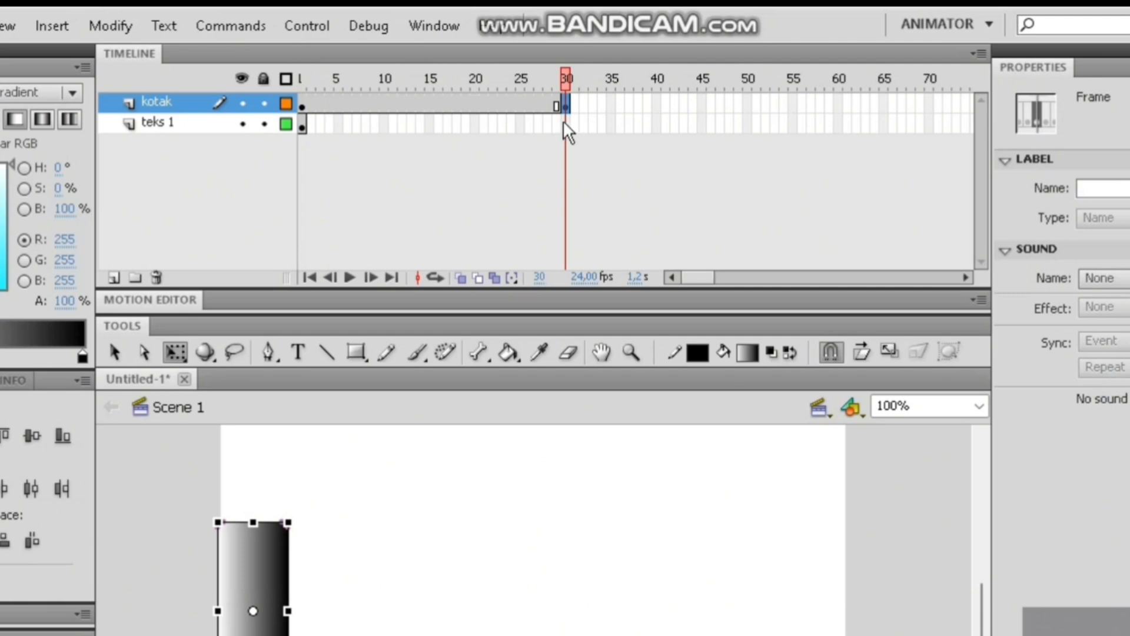
click(565, 122)
key(F6)
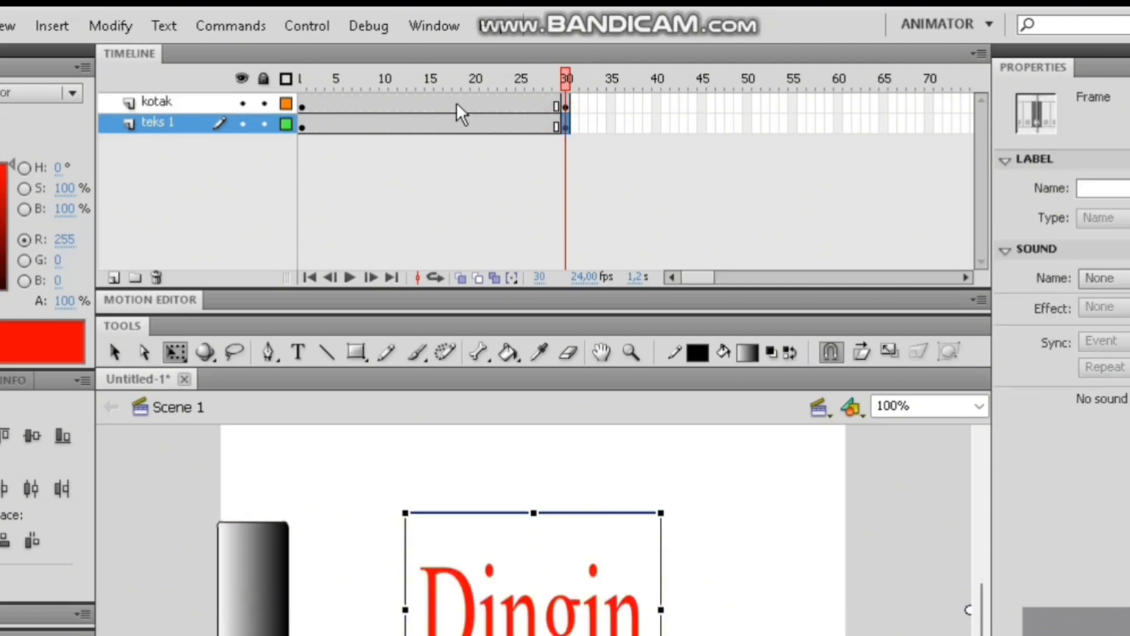
- Convert the rectangle at frame 1 of "kotak" to a Movie Clip symbol named "mas king"
click(302, 104)
right_click(258, 555)
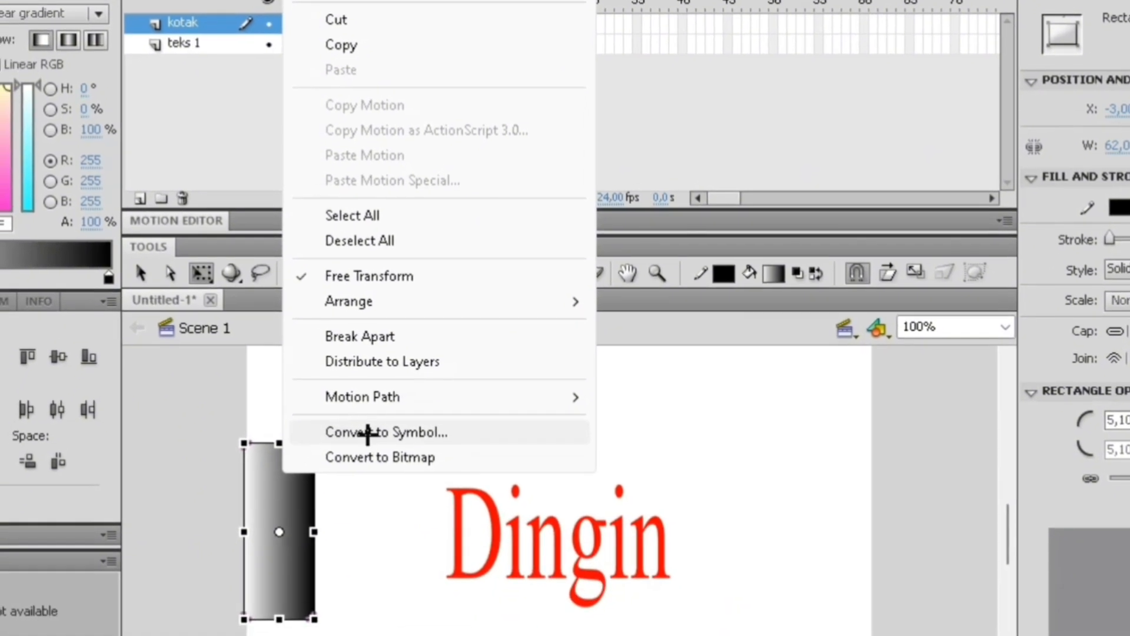
click(341, 514)
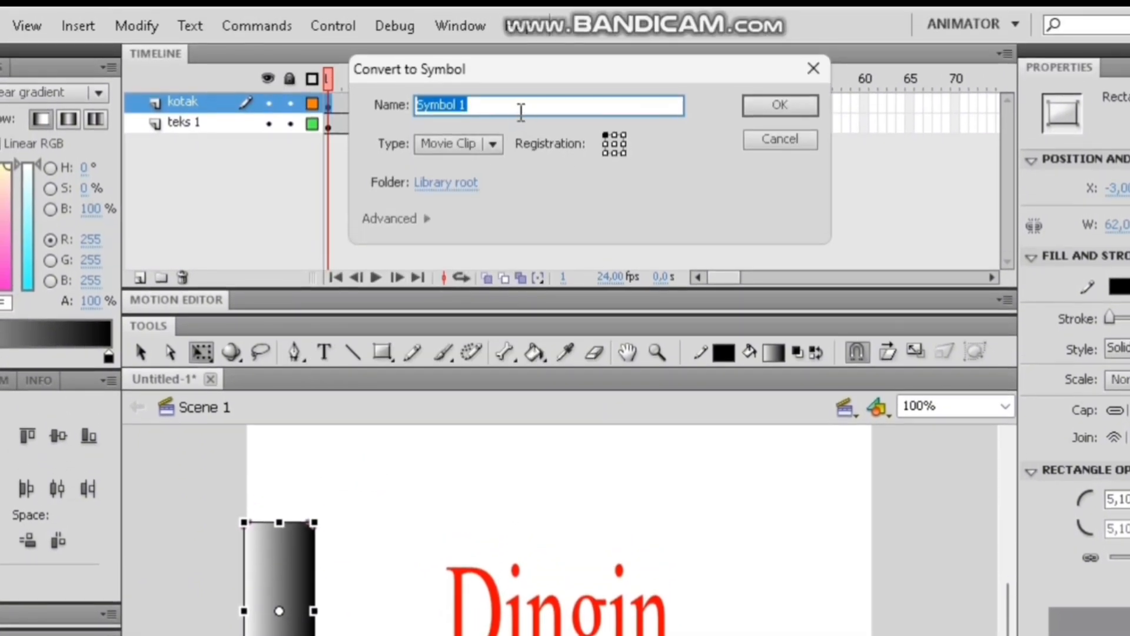
key(BackSpace)
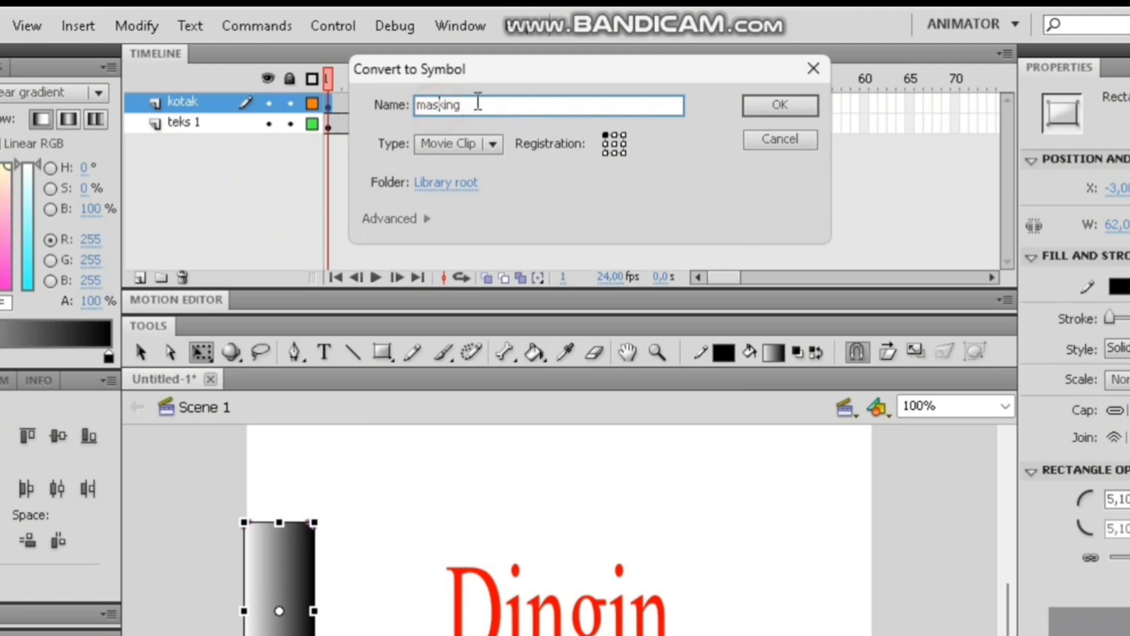
click(767, 106)
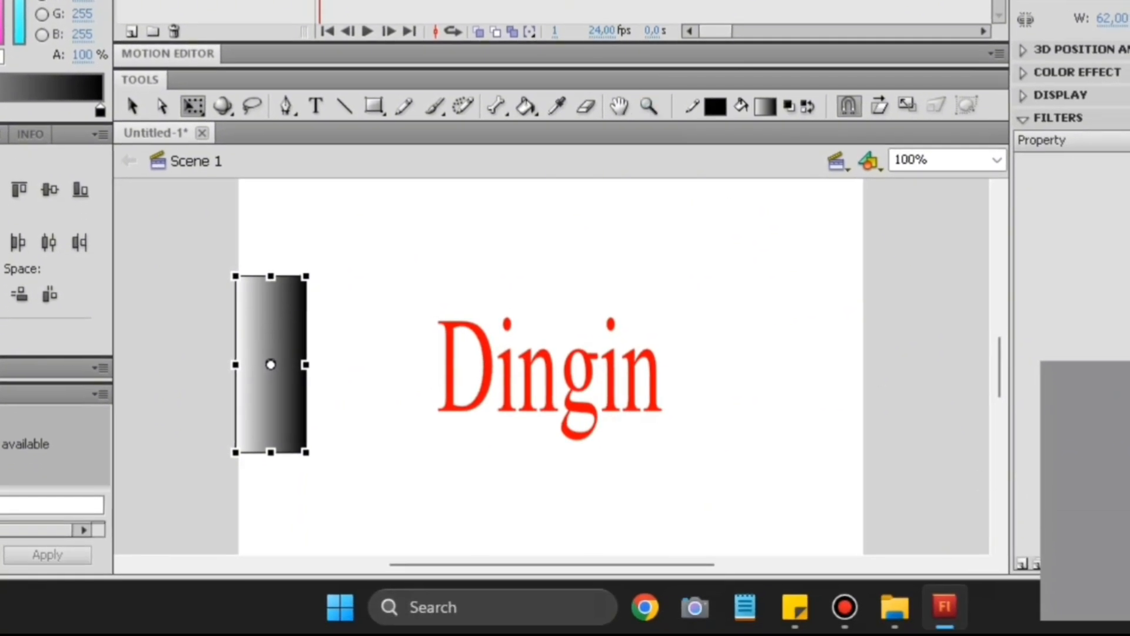
- Move the rectangle at frame 30 of "kotak" across the text to the stage's right edge
click(432, 53)
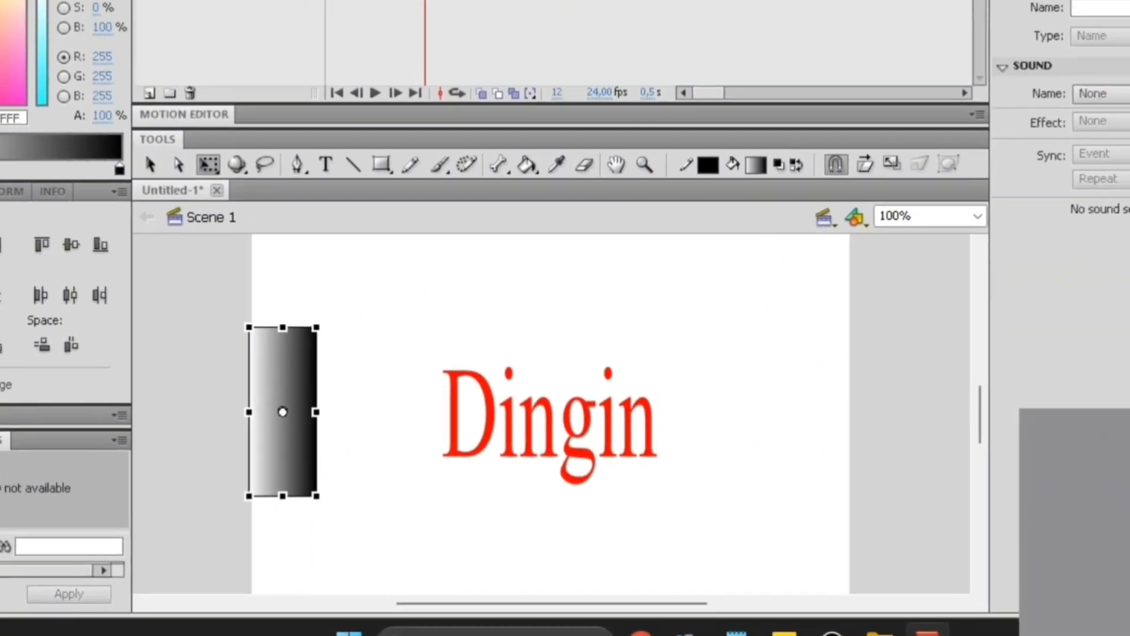
click(577, 52)
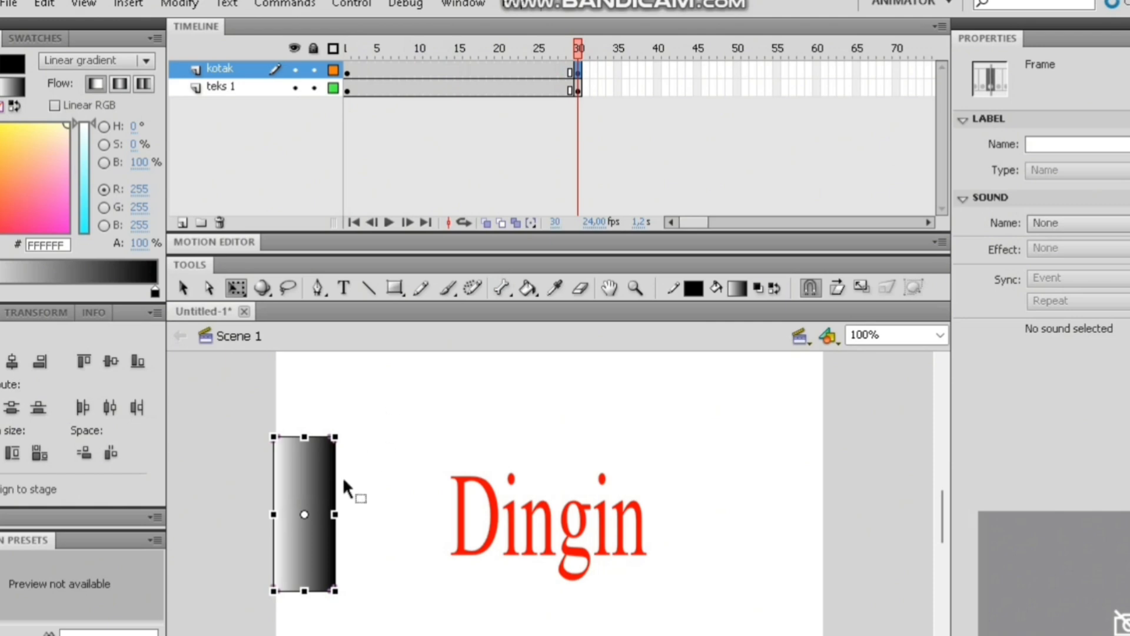
drag(311, 498, 799, 487)
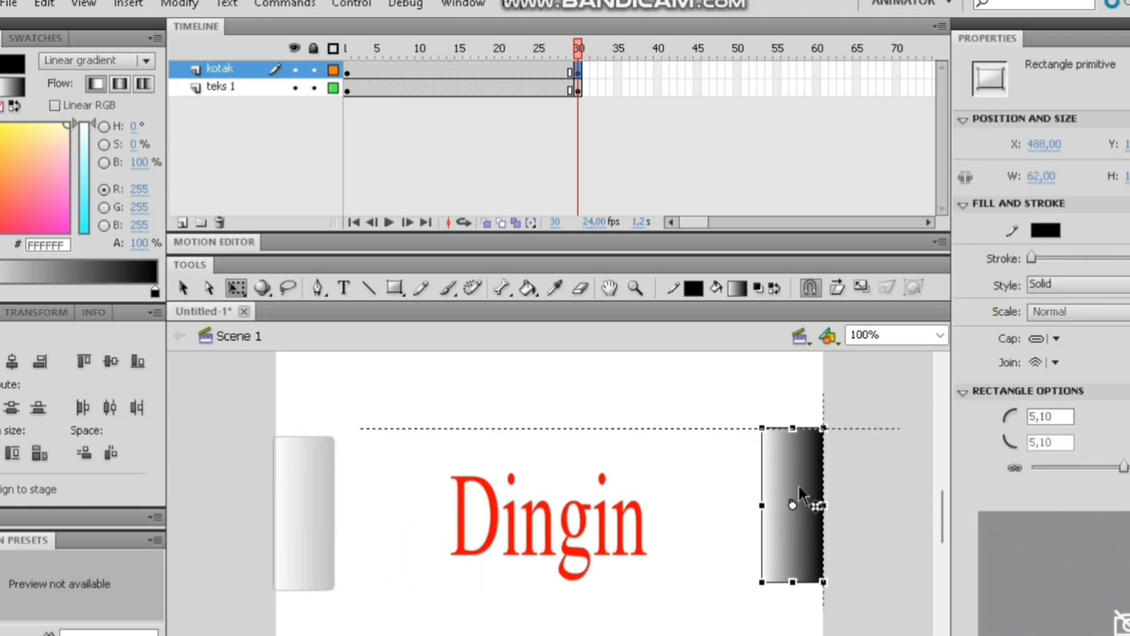
drag(800, 485, 800, 486)
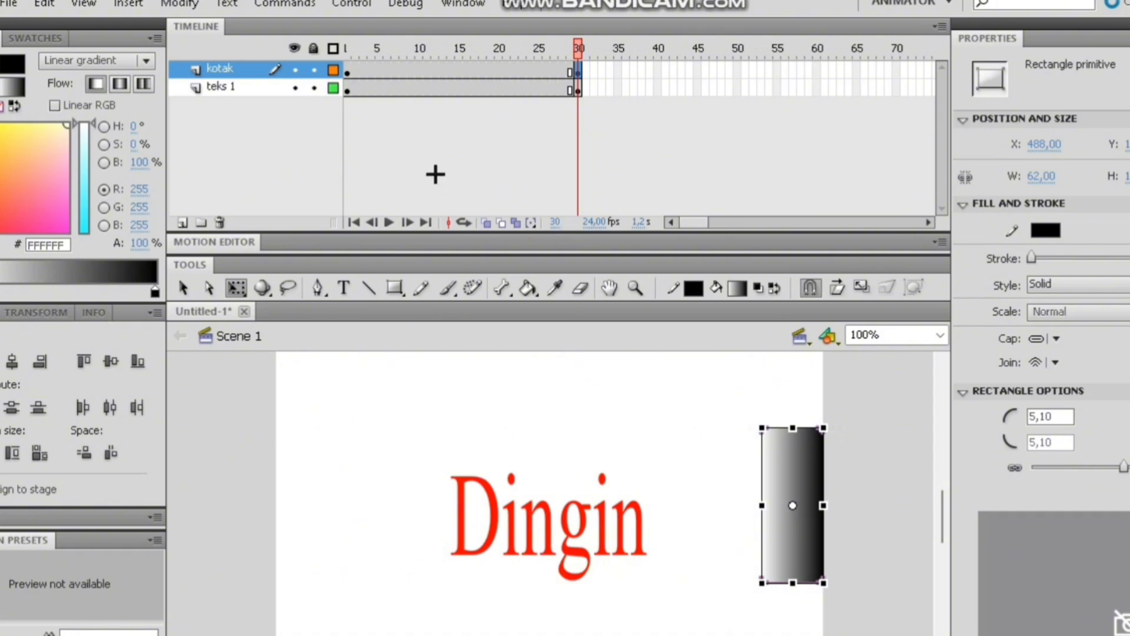
- Create a classic tween between frames 1 and 30 of "kotak" and play back the rectangle's movement
click(459, 70)
right_click(459, 70)
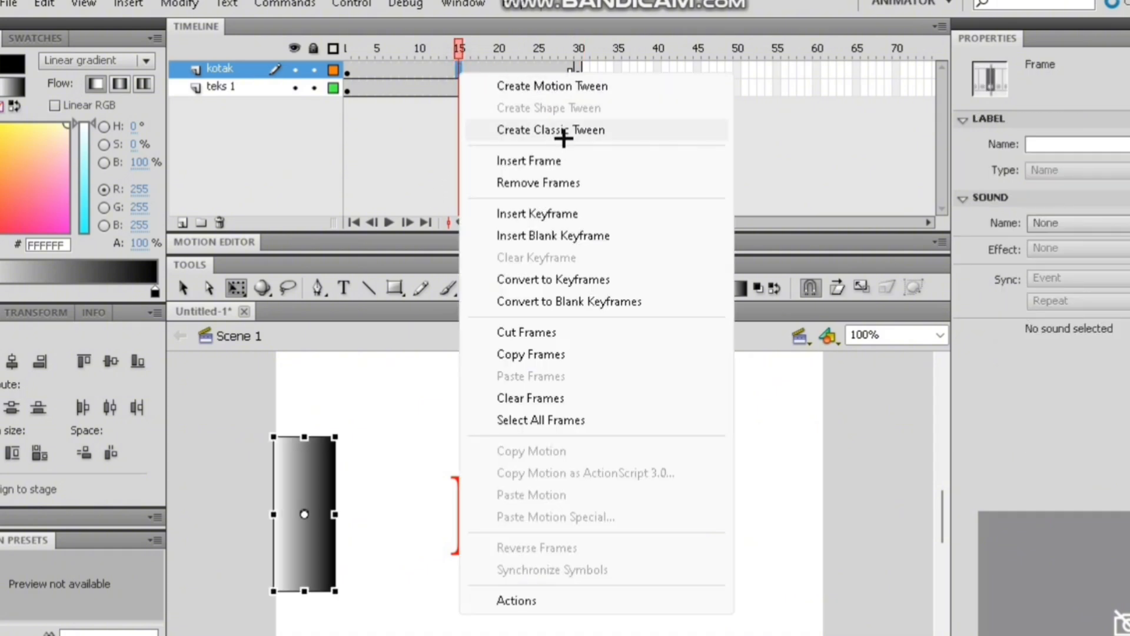
click(563, 134)
click(435, 49)
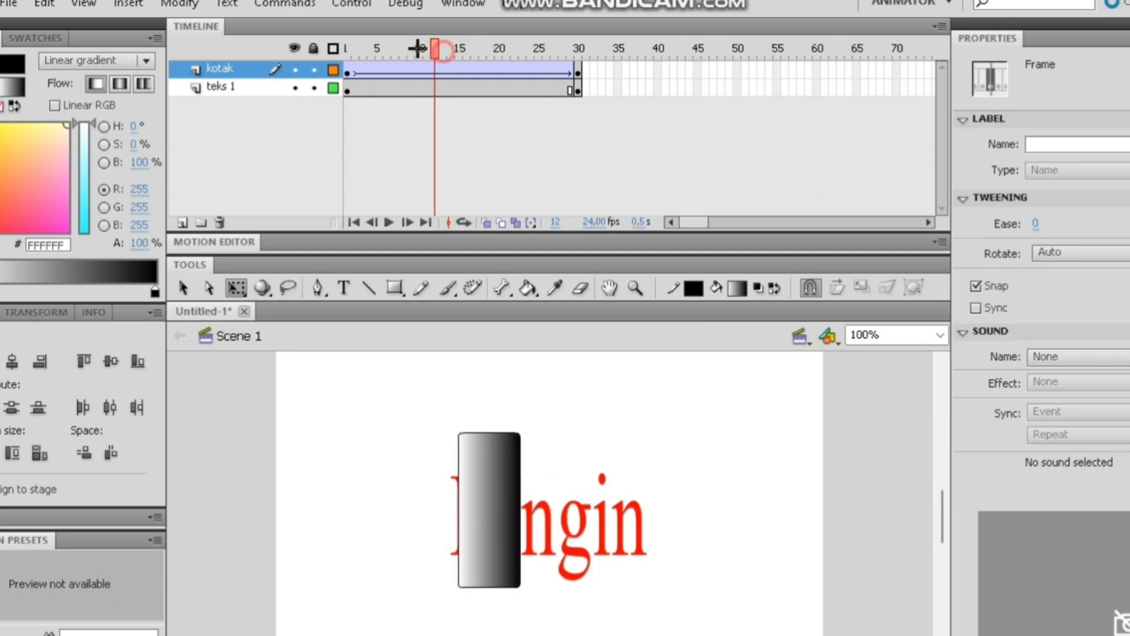
drag(418, 49, 328, 45)
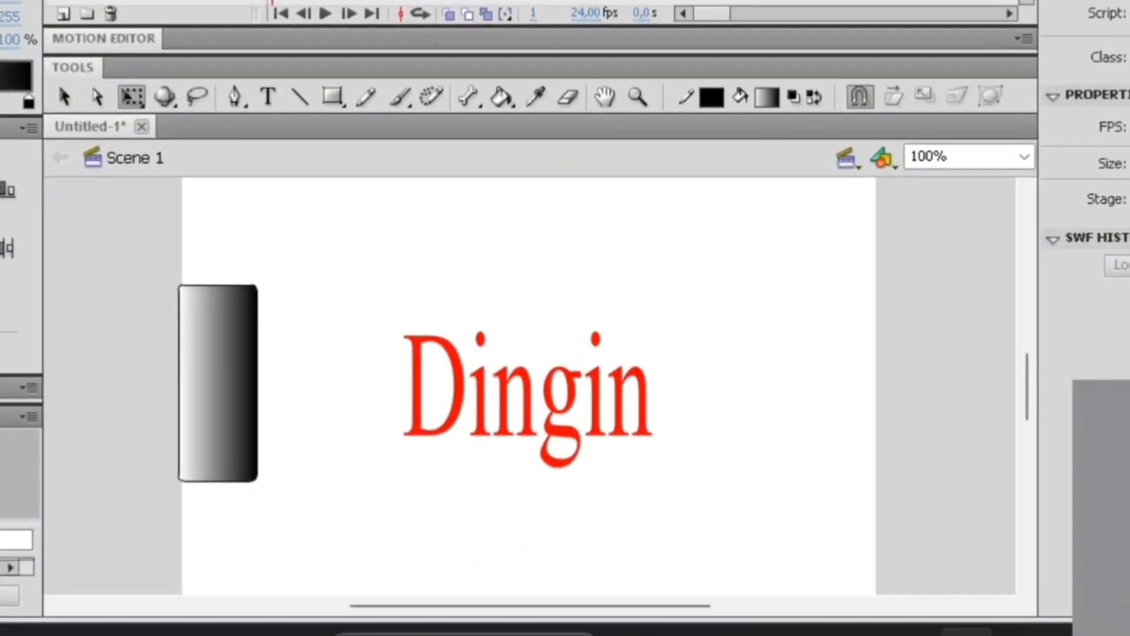
key(Return)
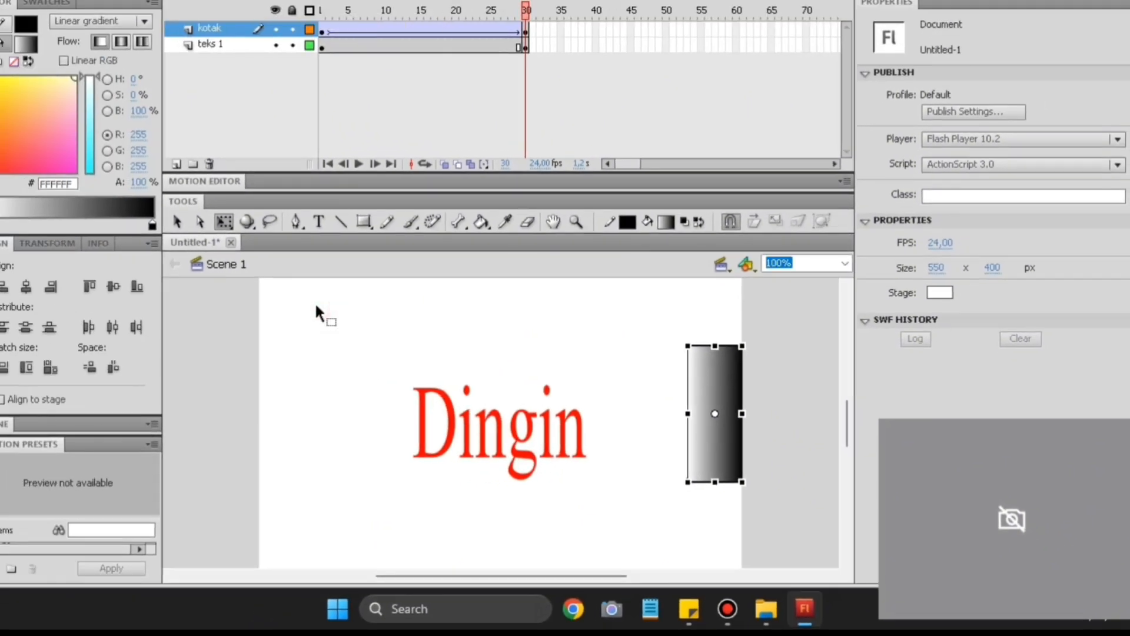
key(Return)
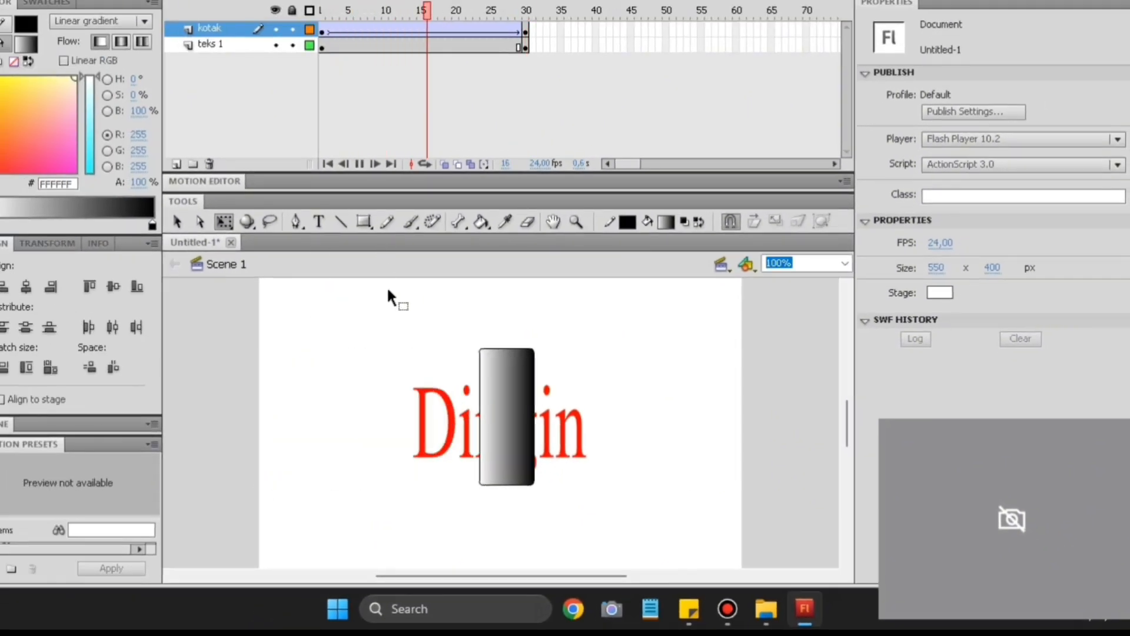
key(Return)
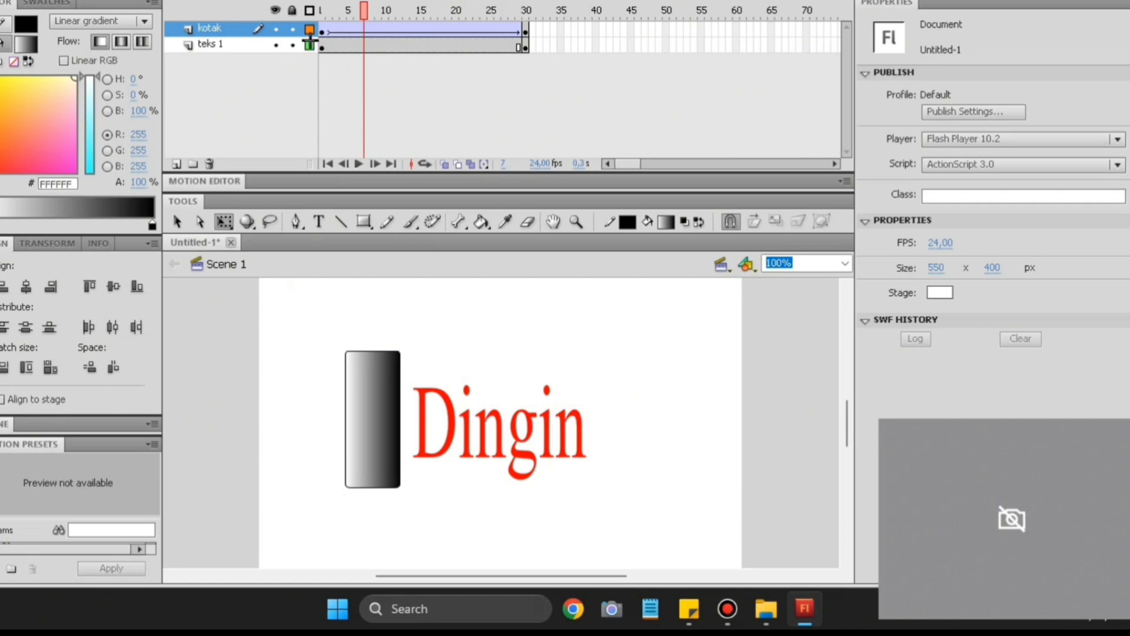
- Turn the "kotak" layer into a mask over "teks 1" and play the masked animation from frame 1 several times
right_click(229, 33)
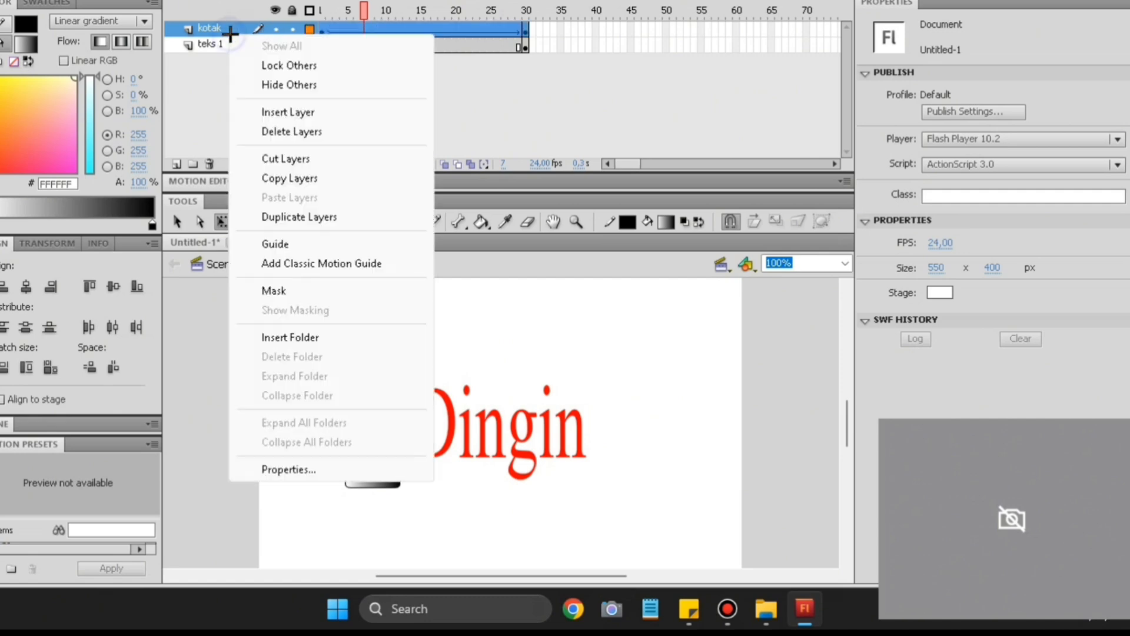
click(305, 293)
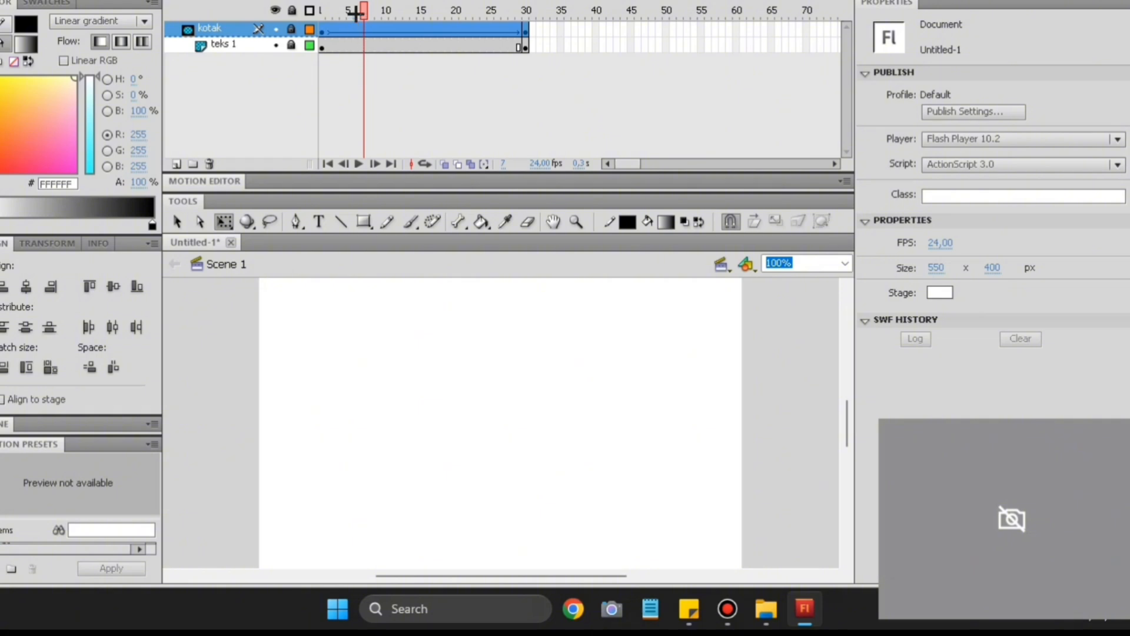
drag(355, 13, 310, 11)
key(Return)
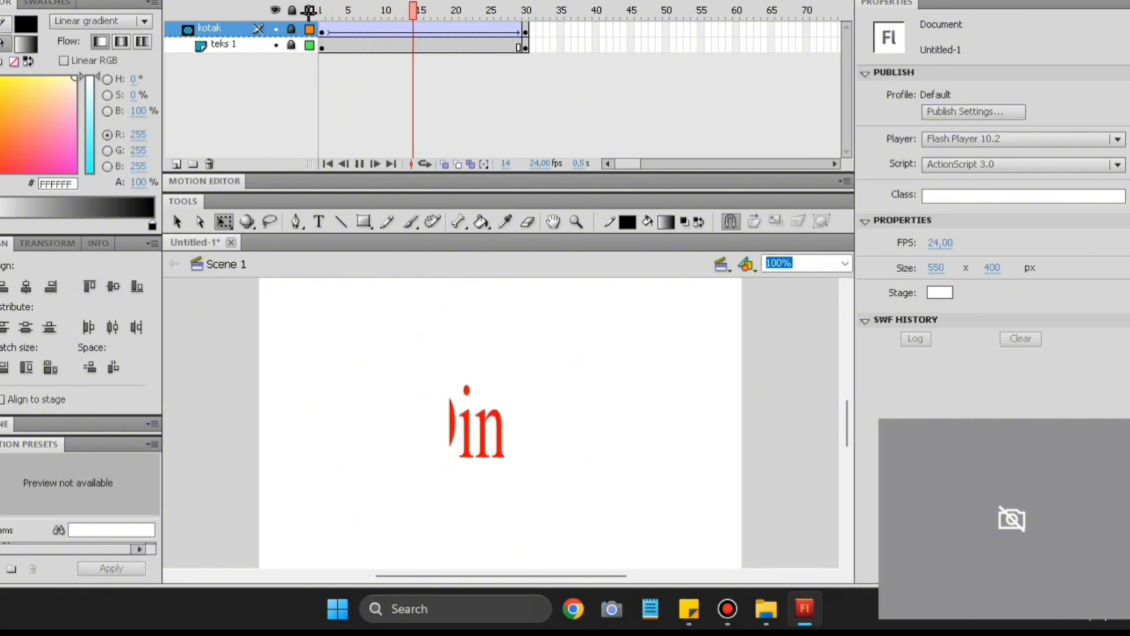
key(Return)
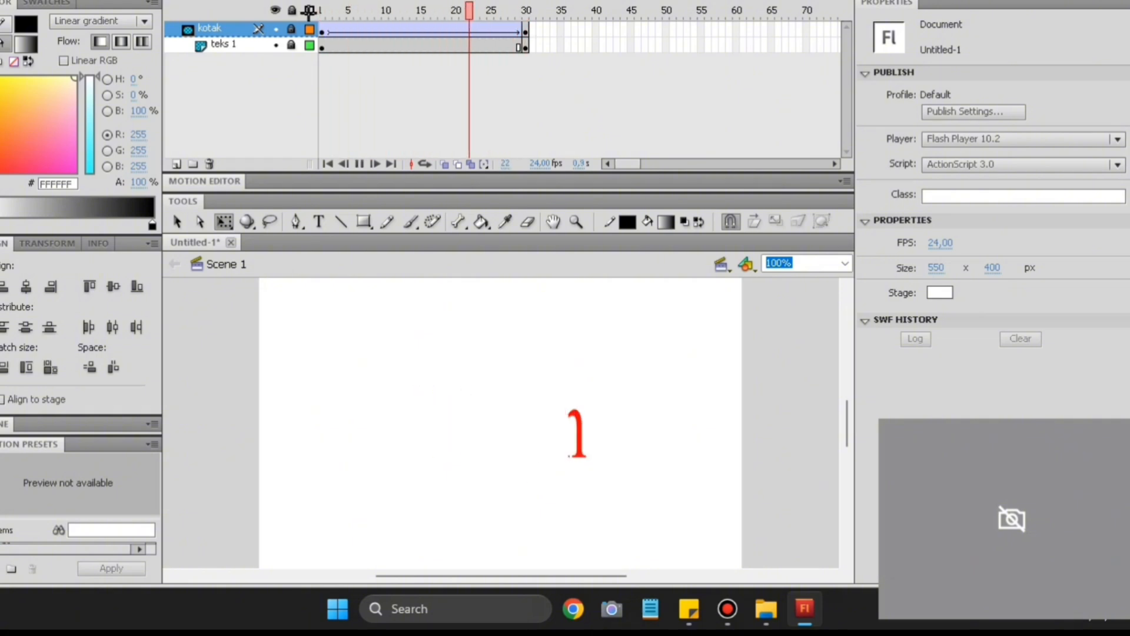
click(309, 10)
key(Return)
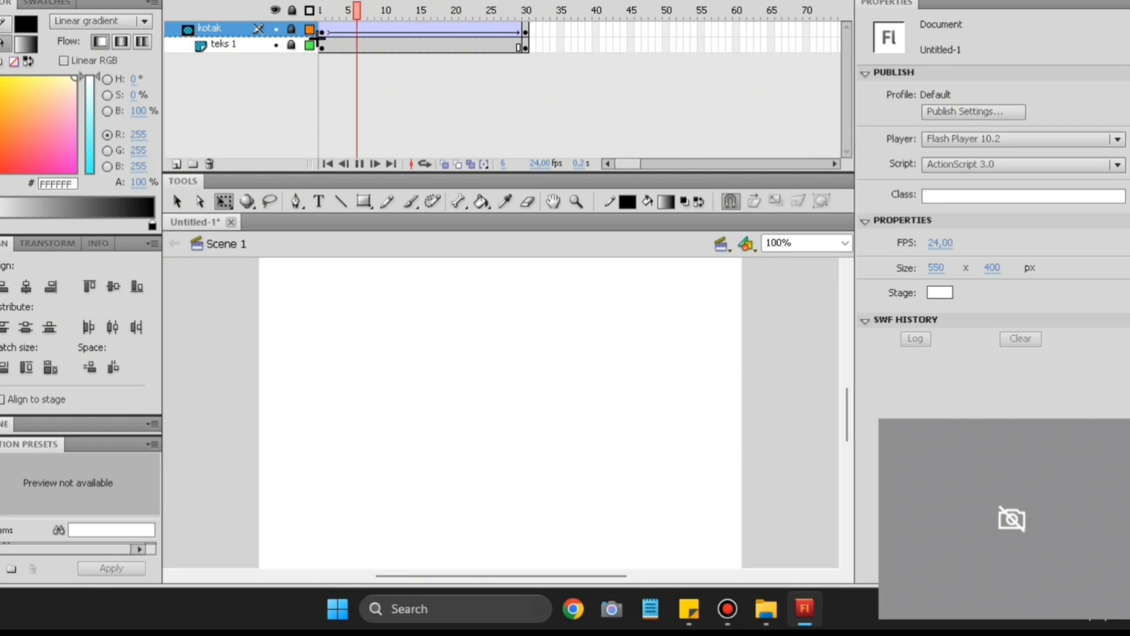
drag(490, 11, 304, 36)
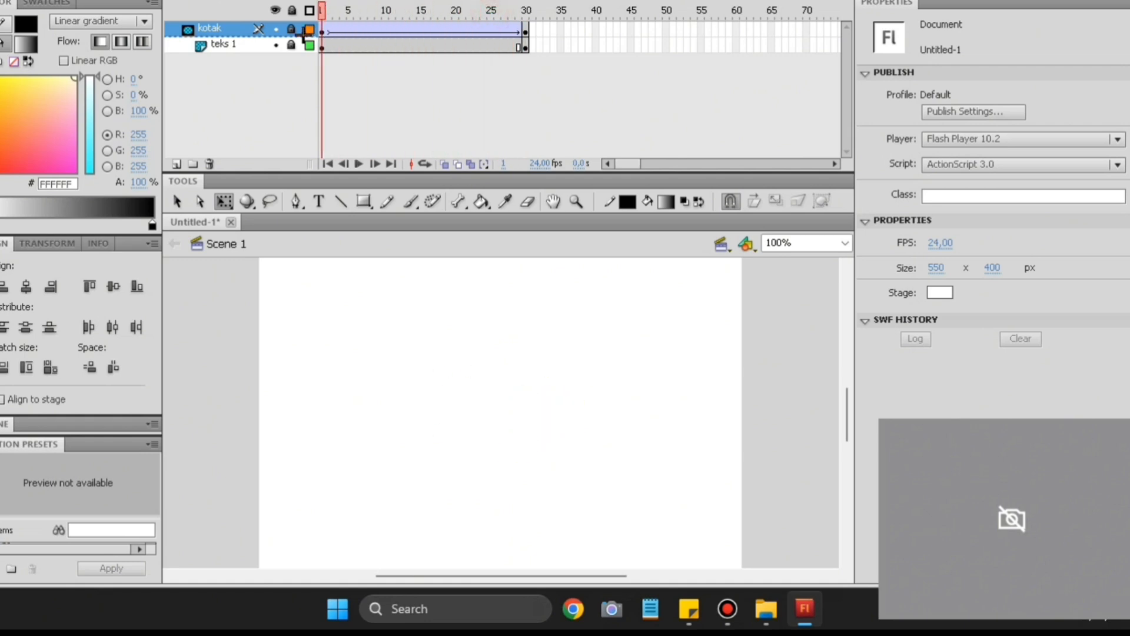
key(Return)
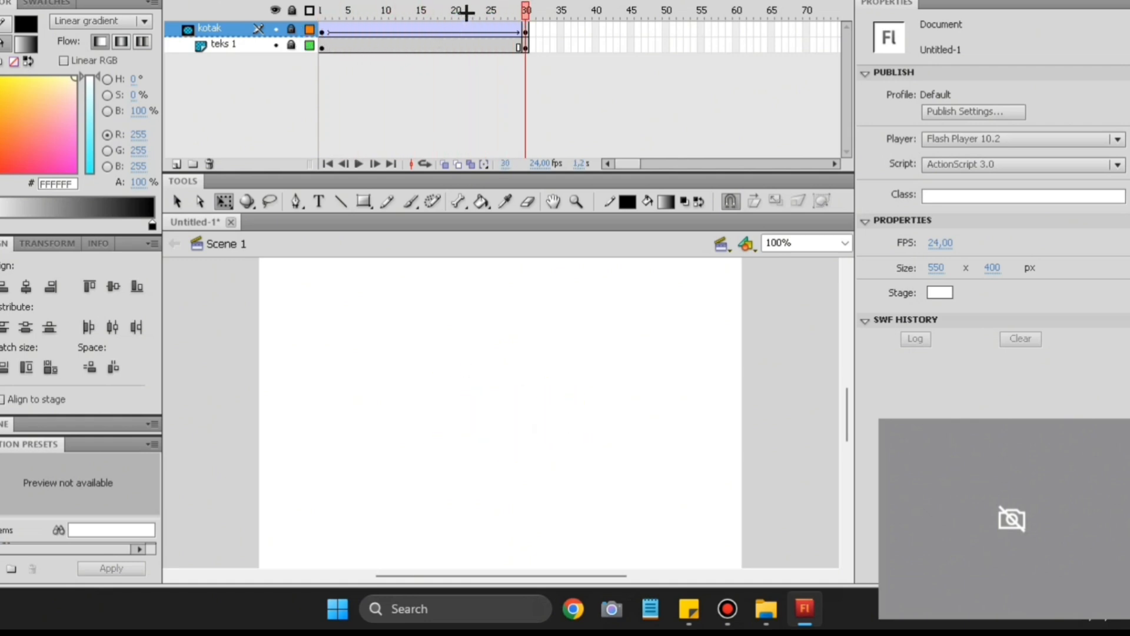
drag(467, 12, 325, 49)
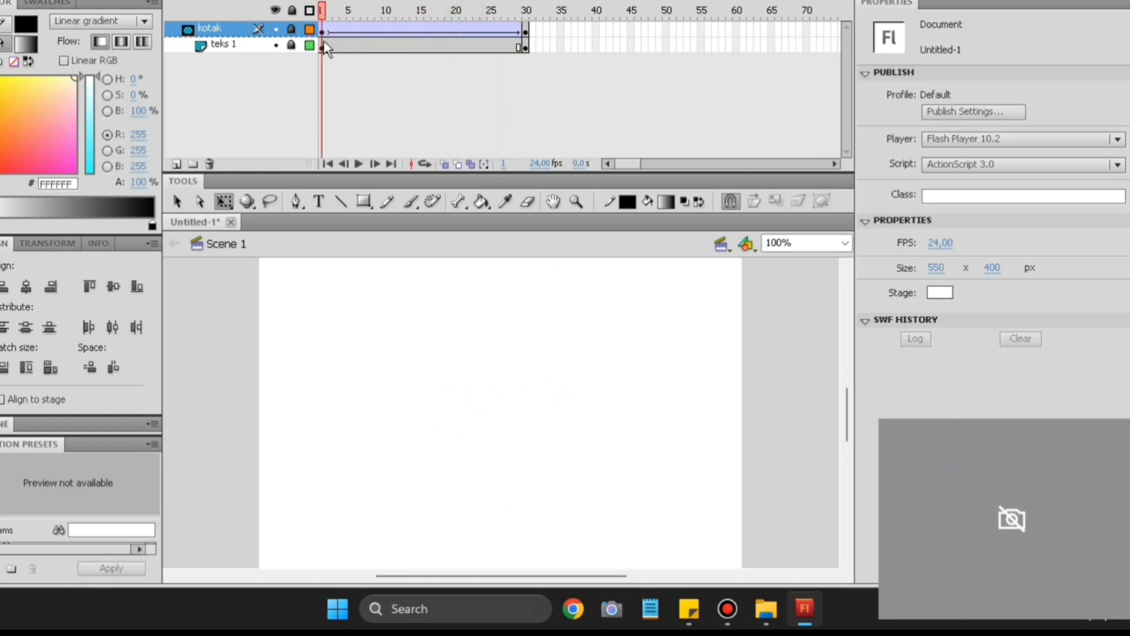
- Unlock the "kotak" layer and skew the rectangle inside the "mas king" symbol so its top leans right, about 116.5 px wide overall
click(291, 29)
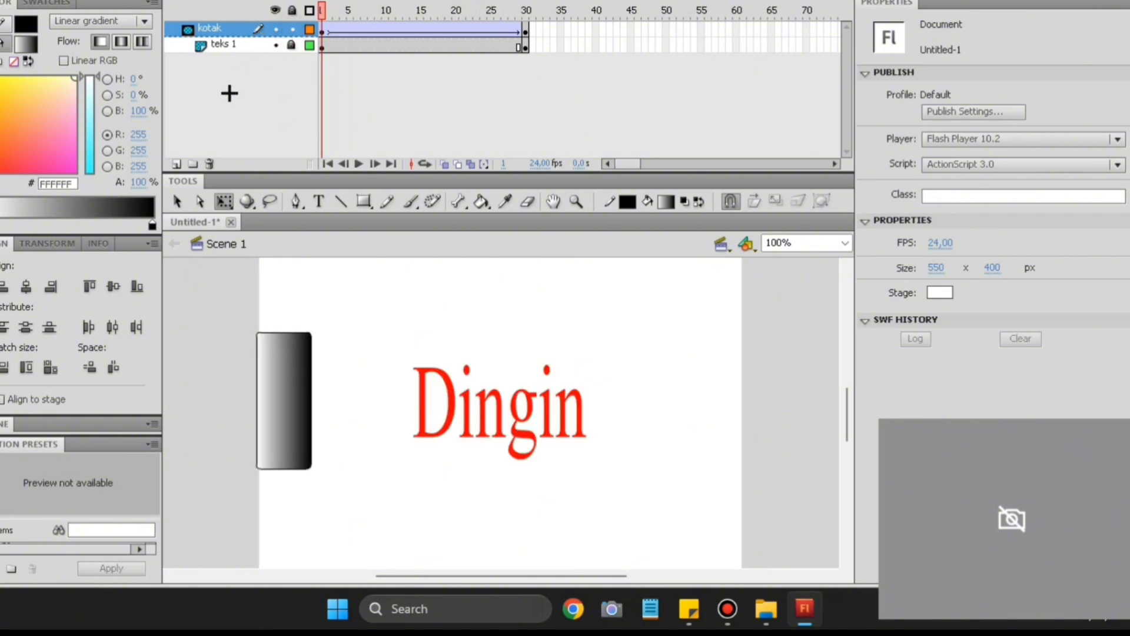
double_click(276, 380)
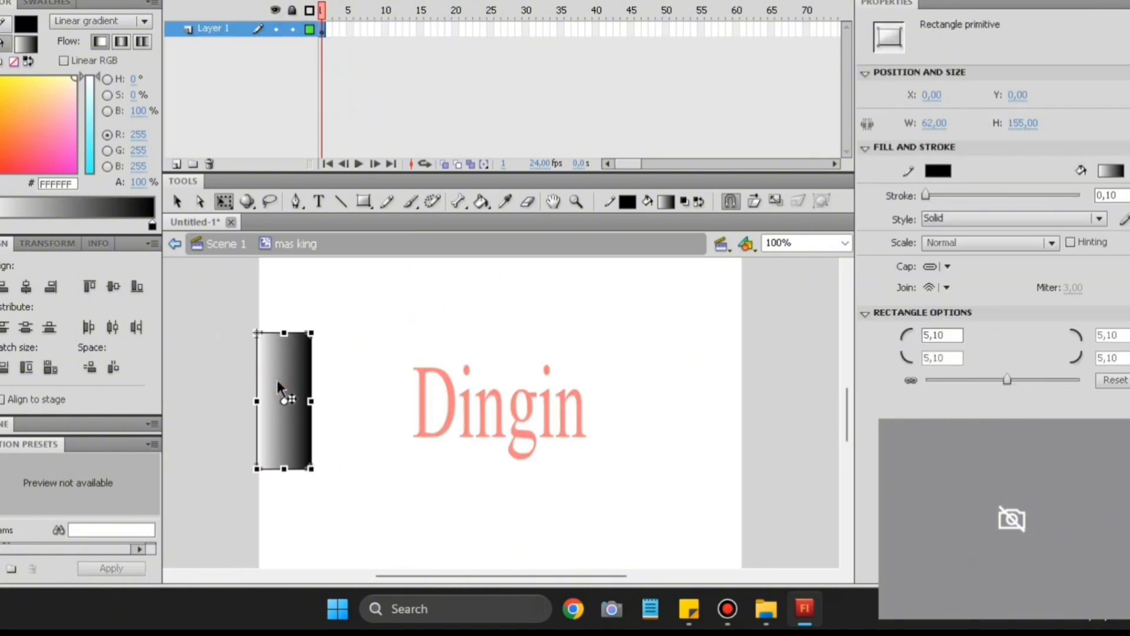
drag(298, 331, 350, 341)
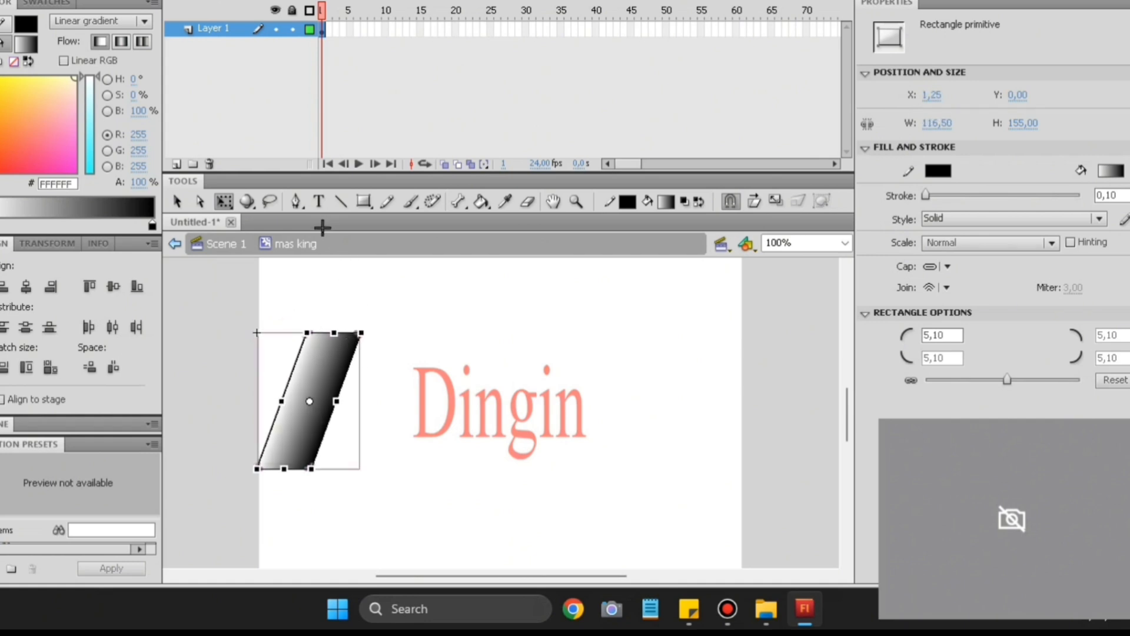
click(234, 244)
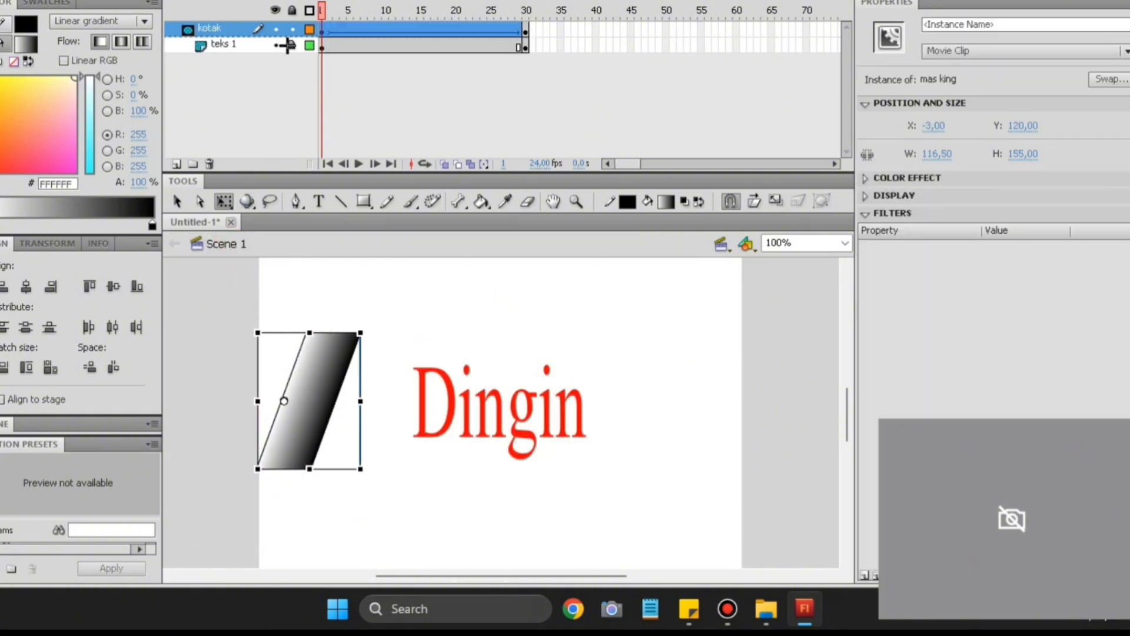
- Lock the "kotak" layer again and preview the slanted mask animation on the timeline and as a test movie
click(292, 29)
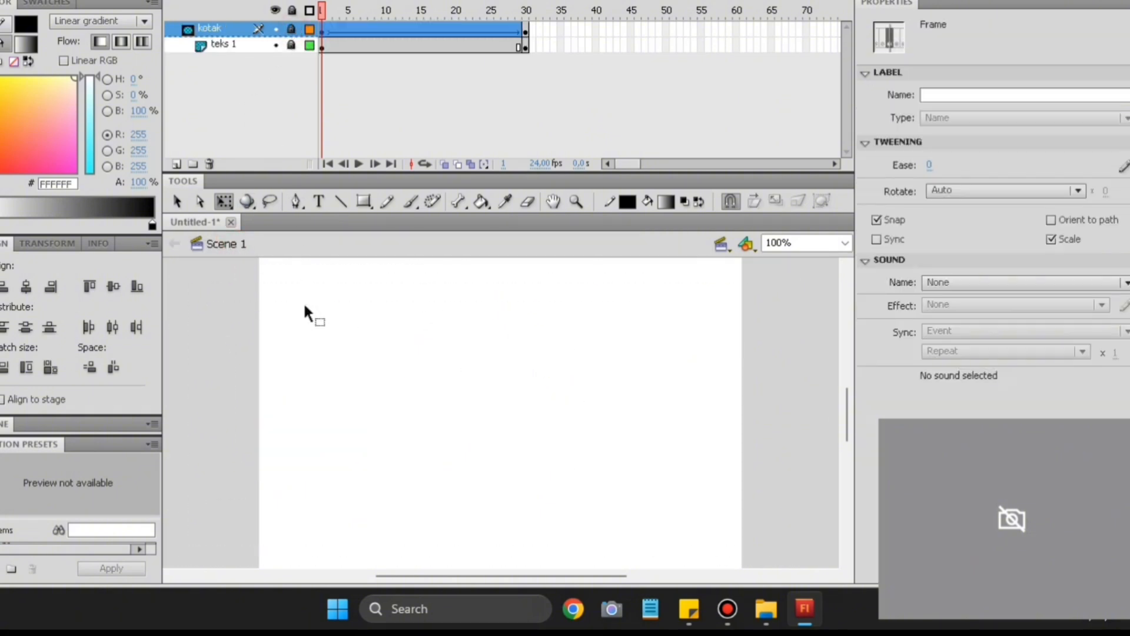
key(Return)
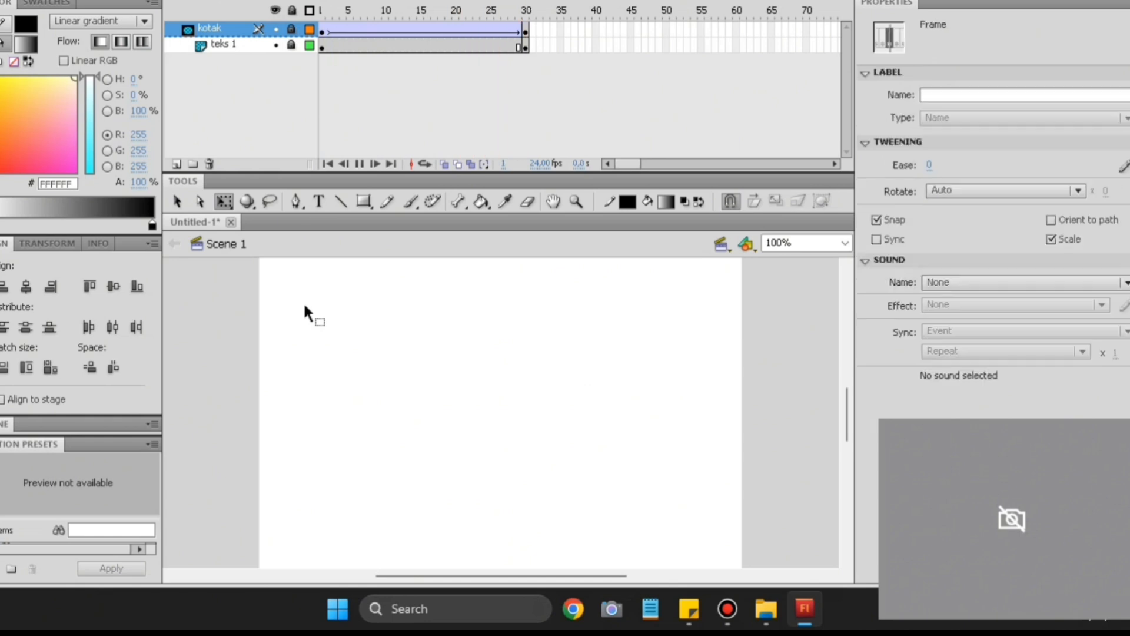
key(ctrl+Return)
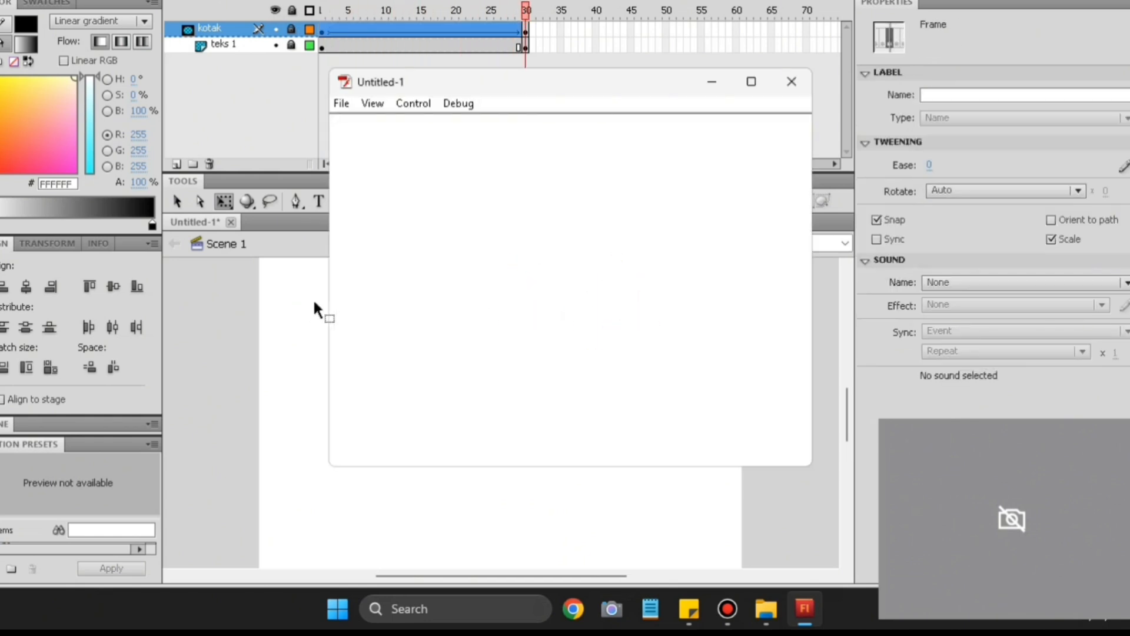
click(789, 82)
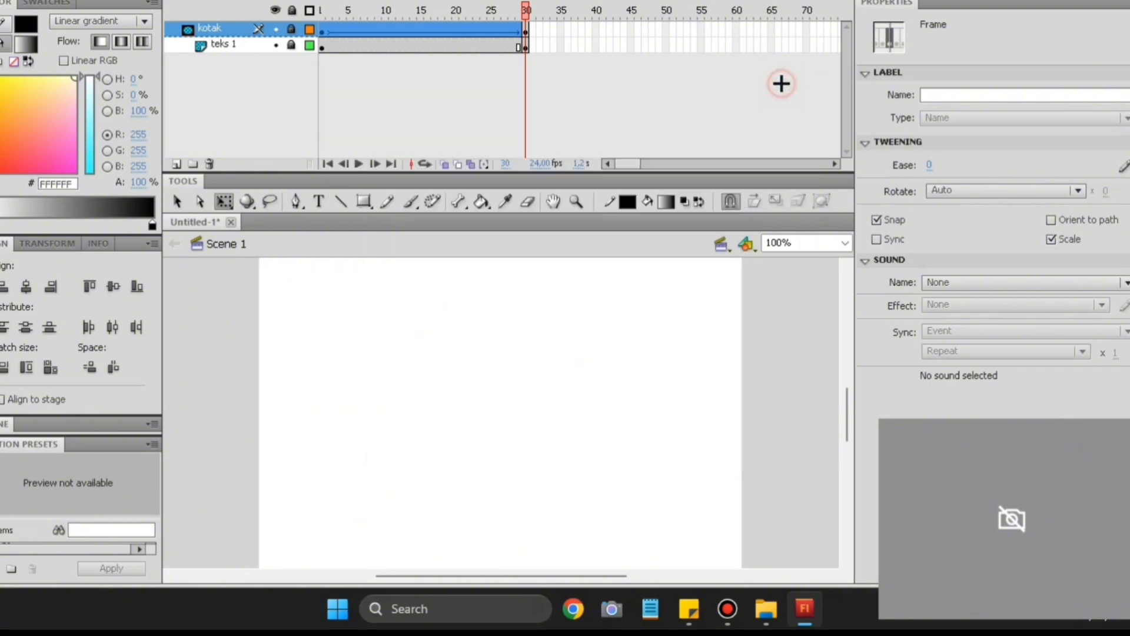